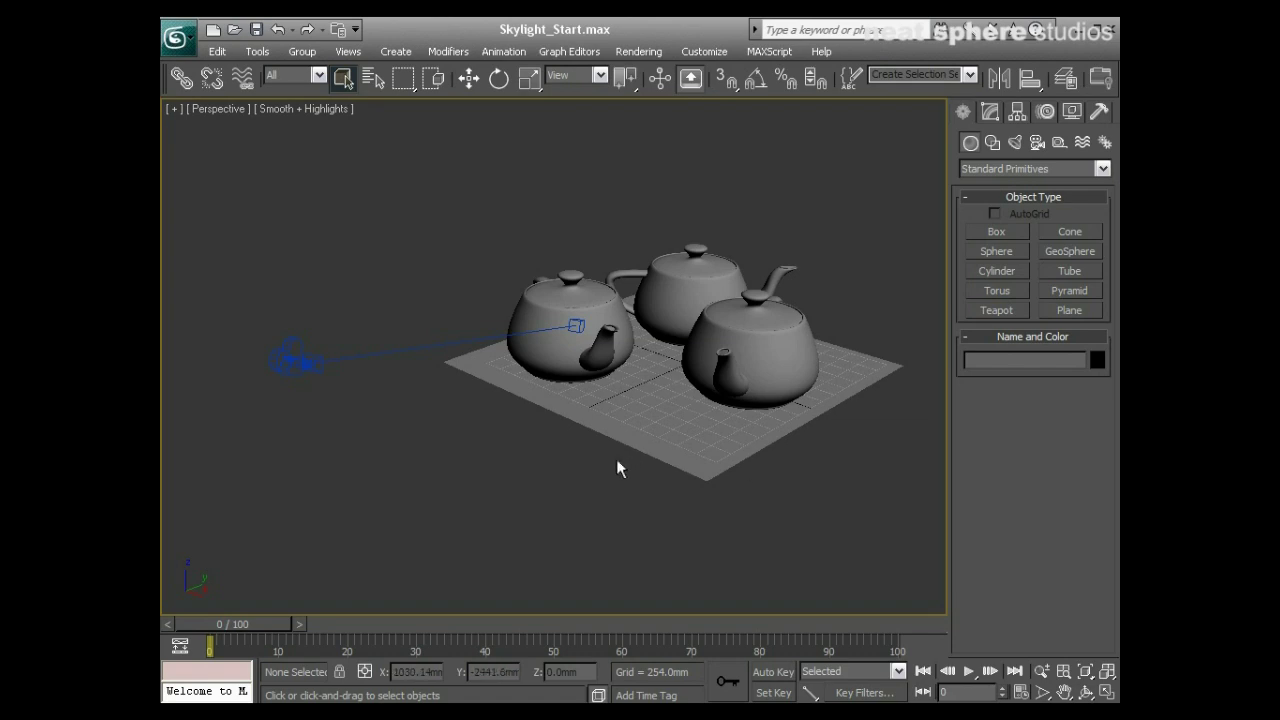
# Select the camera aimed at the teapots and switch from the maximized Perspective view to the four-viewport layout.
pyautogui.click(288, 366)
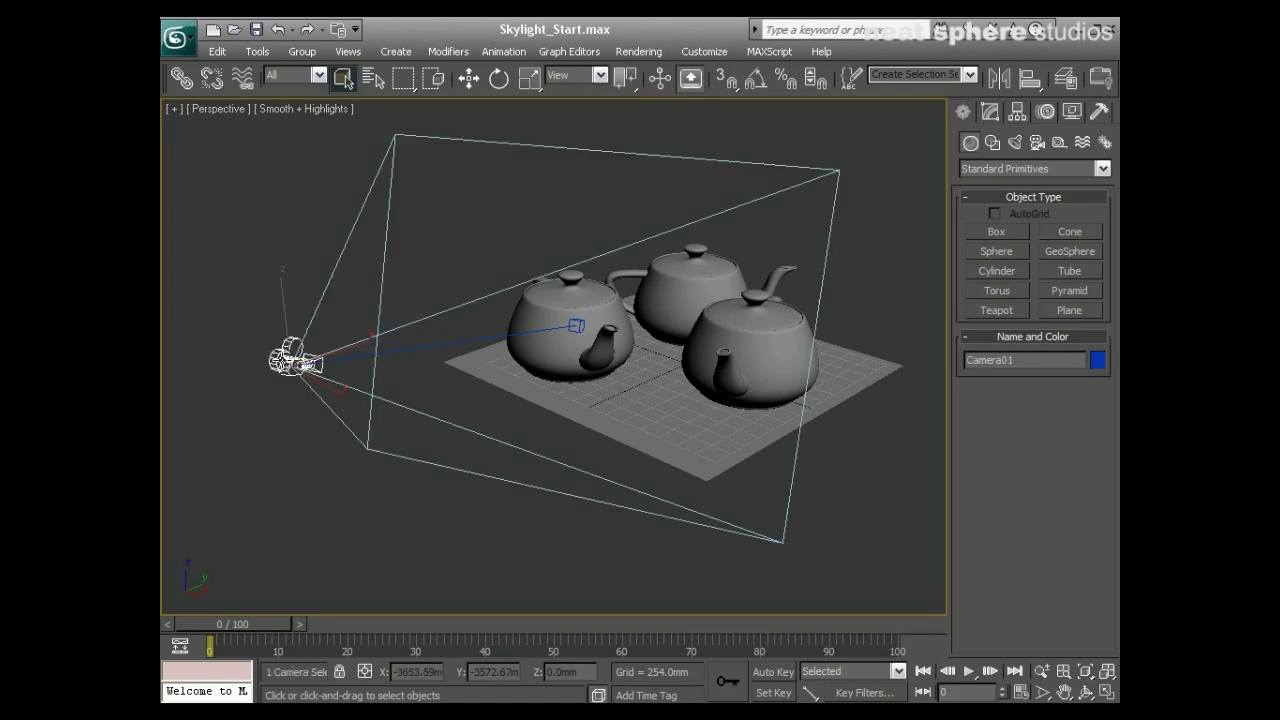
pyautogui.keyDown('alt'); pyautogui.moveTo(240, 398); pyautogui.dragTo(437, 446, button='middle'); pyautogui.keyUp('alt')
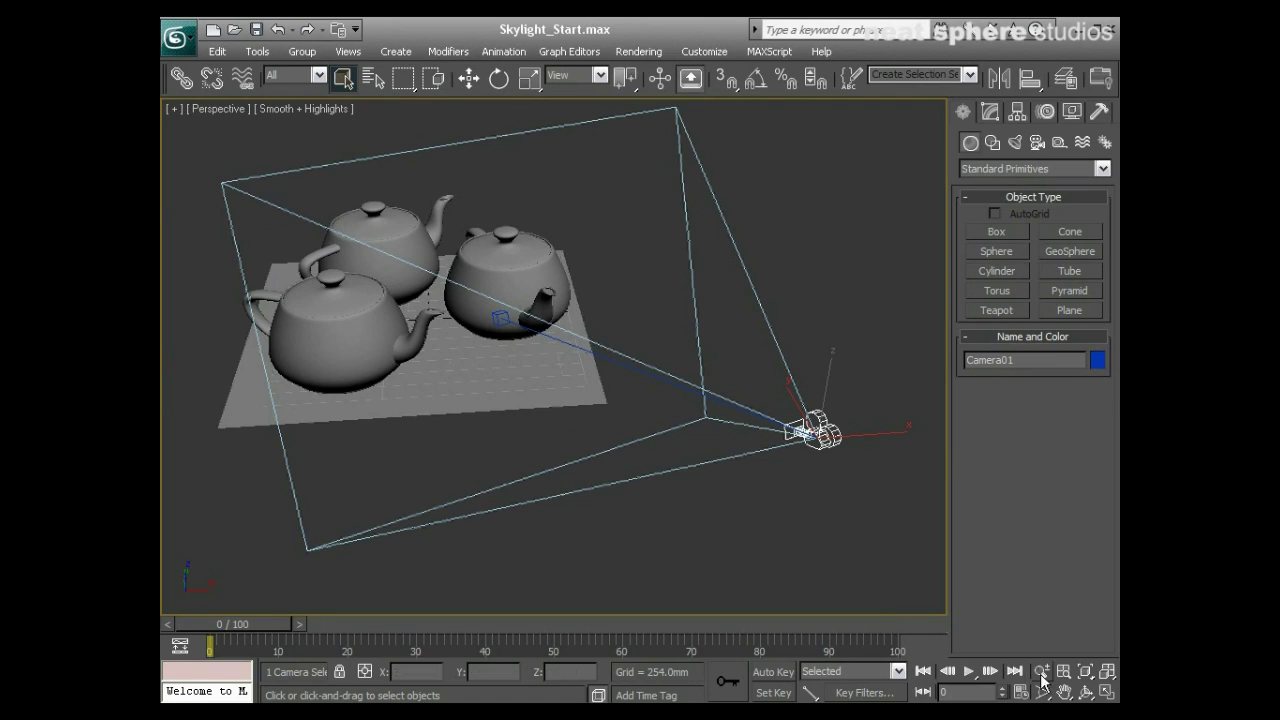
pyautogui.click(1107, 691)
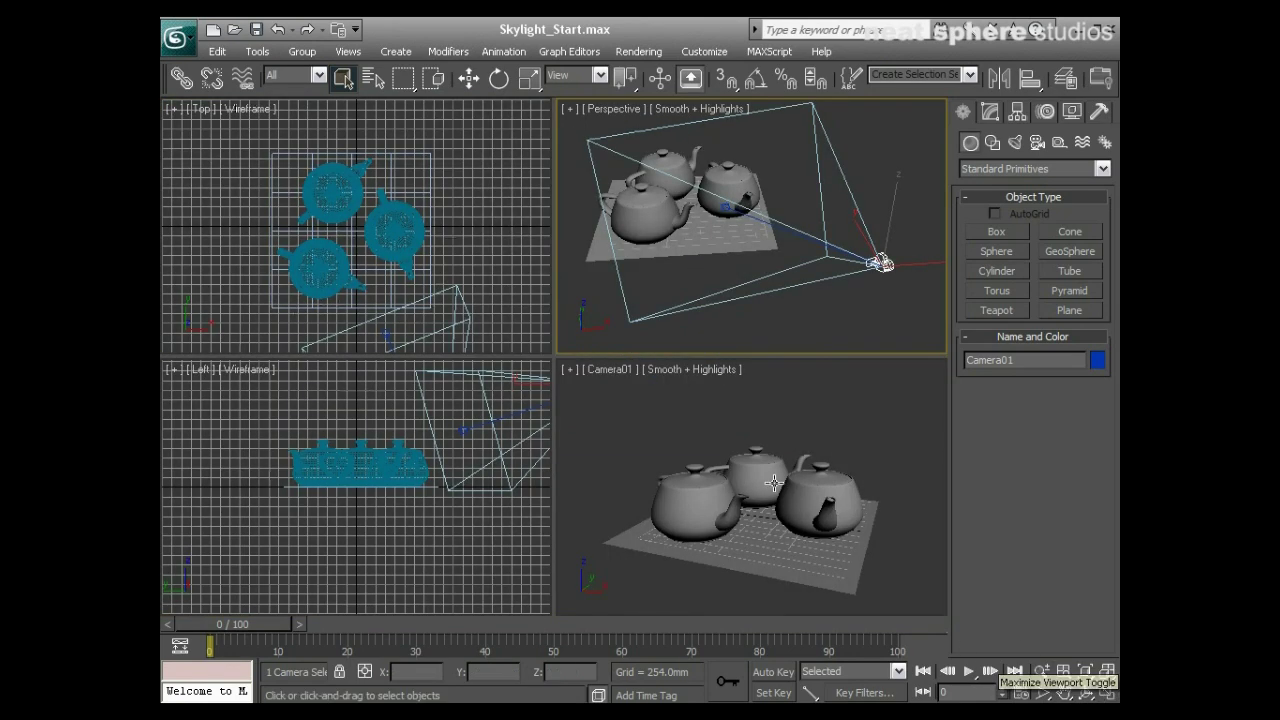
# Orbit and truck Camera01 in its own viewport to frame the three teapots from a new angle.
pyautogui.click(680, 437)
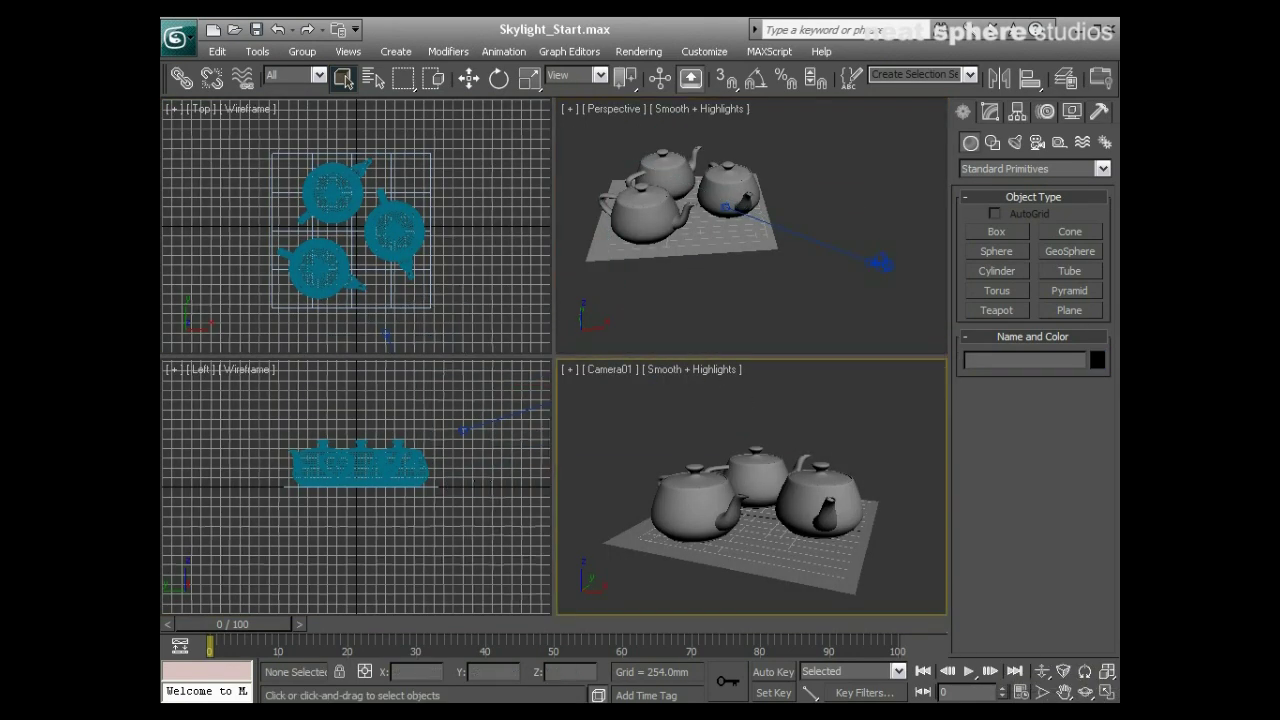
pyautogui.click(1085, 691)
pyautogui.moveTo(825, 524); pyautogui.dragTo(774, 512)
pyautogui.click(1064, 691)
pyautogui.moveTo(905, 590); pyautogui.dragTo(738, 558)
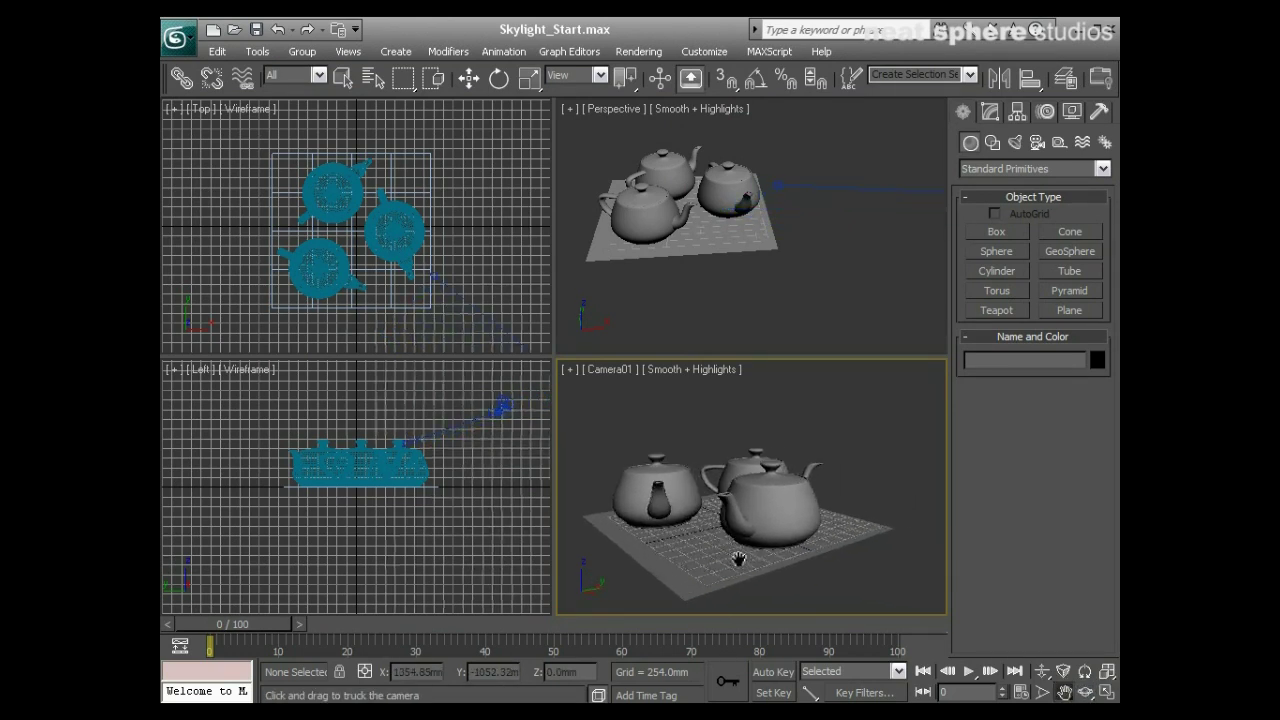
# Move the camera's target to the middle of the teapot group in the Top view.
pyautogui.click(469, 78)
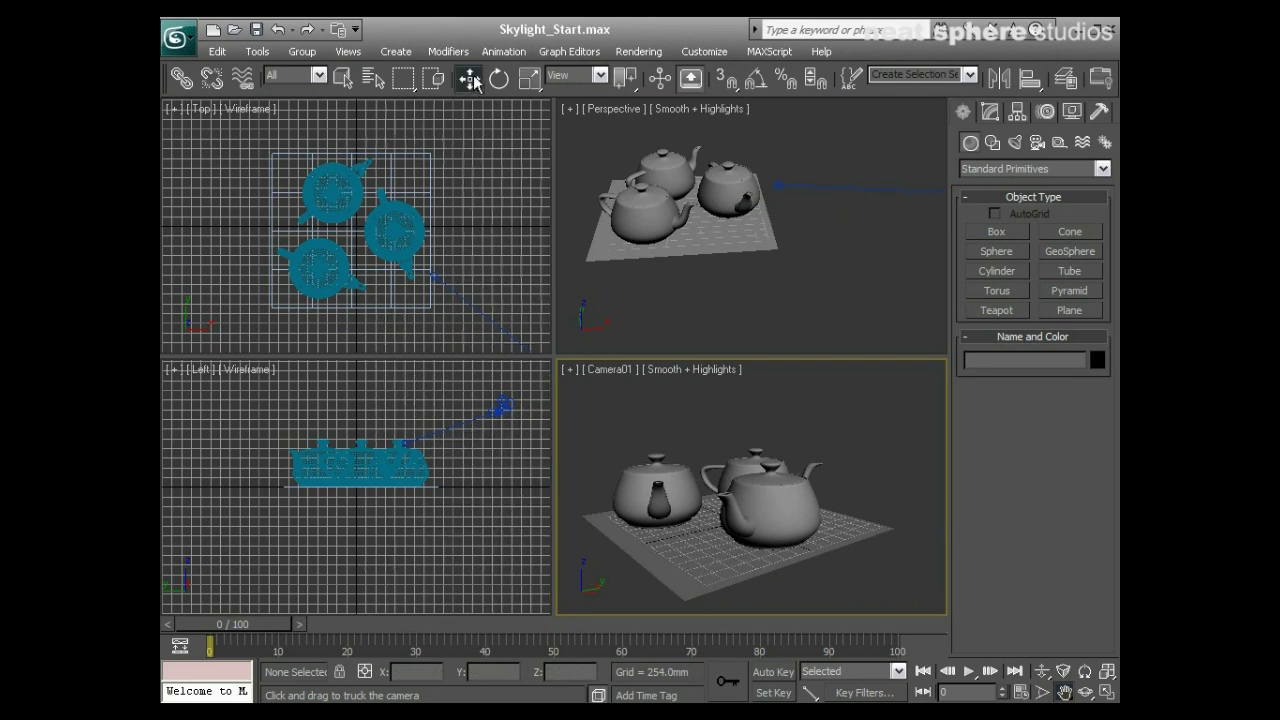
pyautogui.click(437, 278)
pyautogui.moveTo(460, 255); pyautogui.dragTo(378, 208)
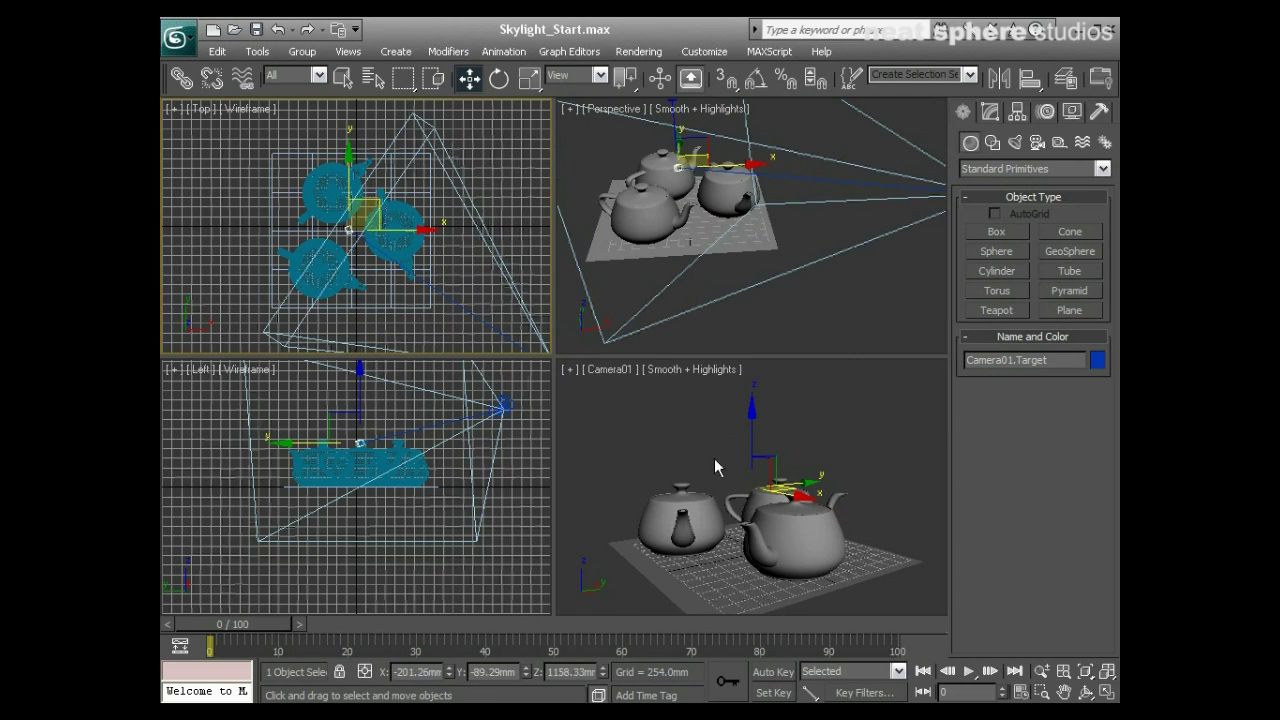
# Orbit Camera01 around its centred target to view the teapots from another side.
pyautogui.click(793, 453)
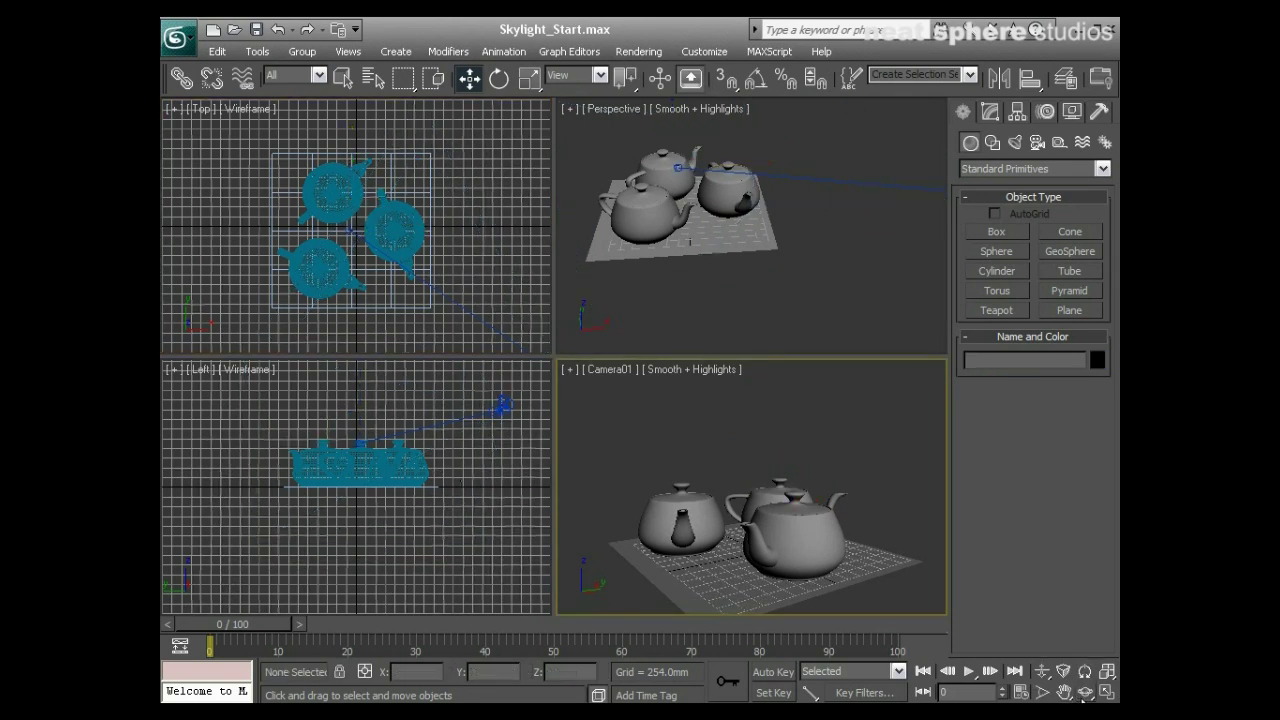
pyautogui.click(850, 571)
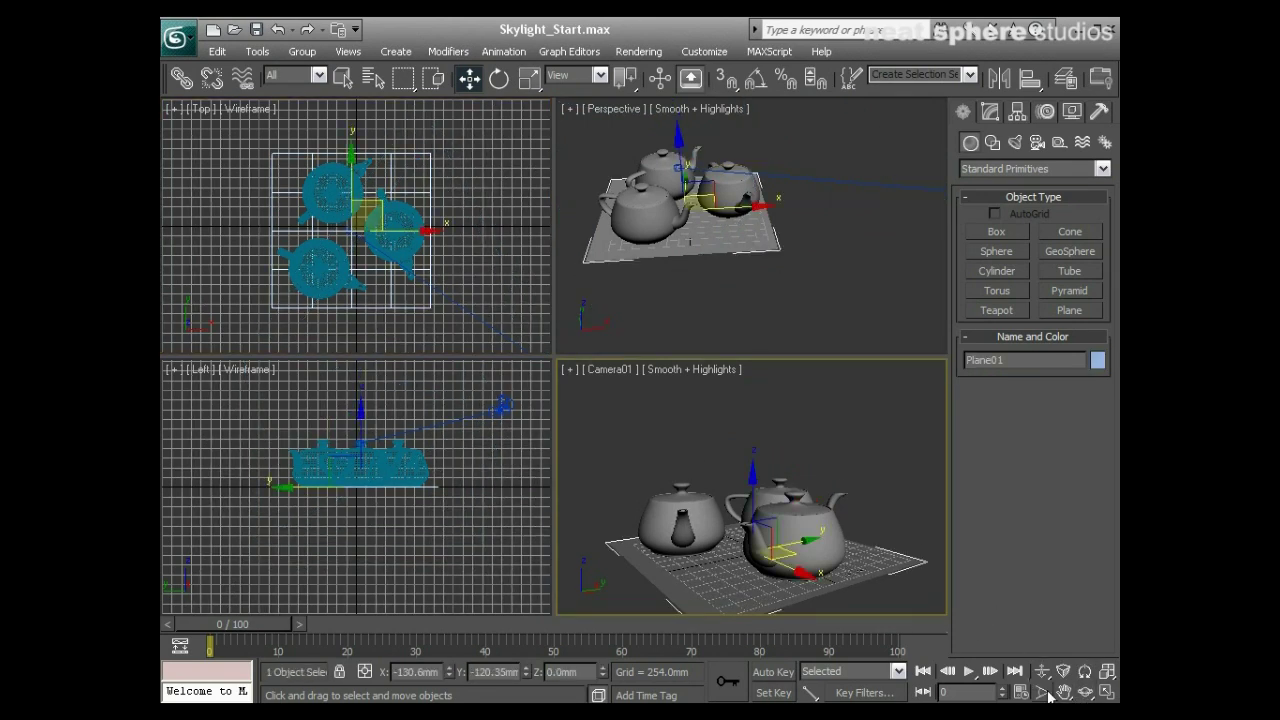
pyautogui.click(1085, 692)
pyautogui.moveTo(849, 563); pyautogui.dragTo(655, 540)
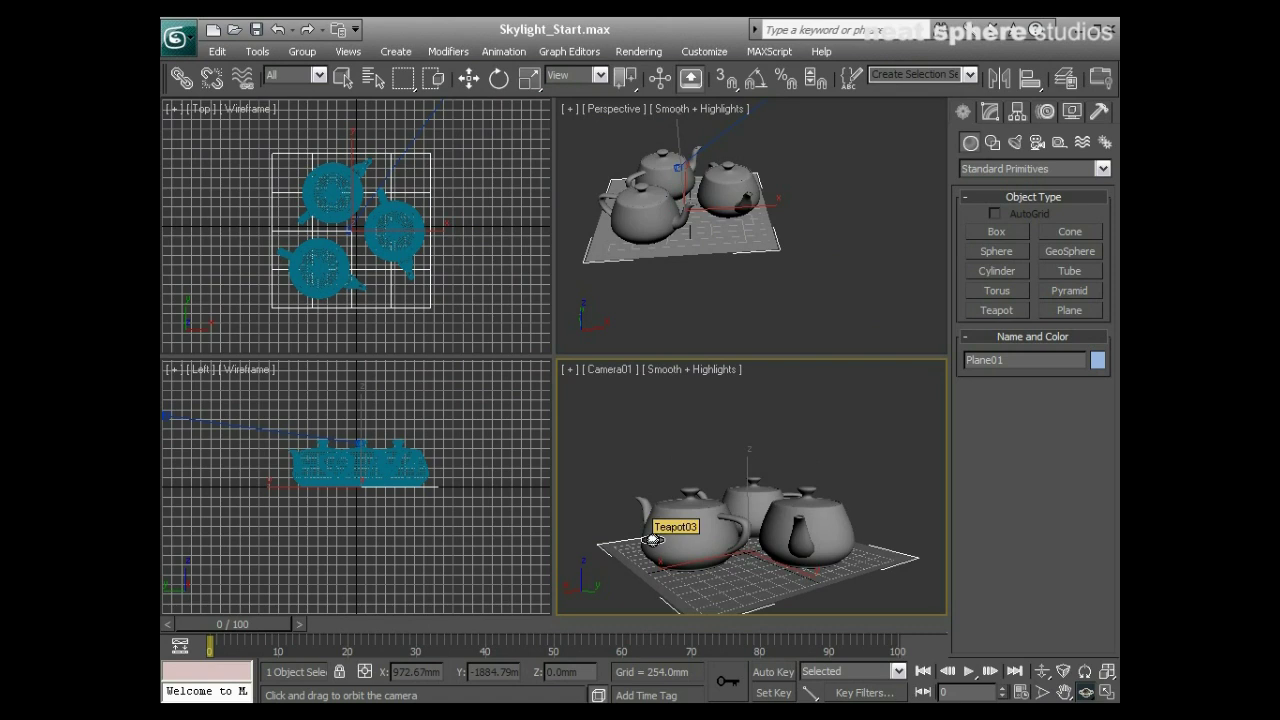
# Create a standard Skylight beside the teapots, near the edge of the ground plane in the Camera01 view.
pyautogui.click(343, 78)
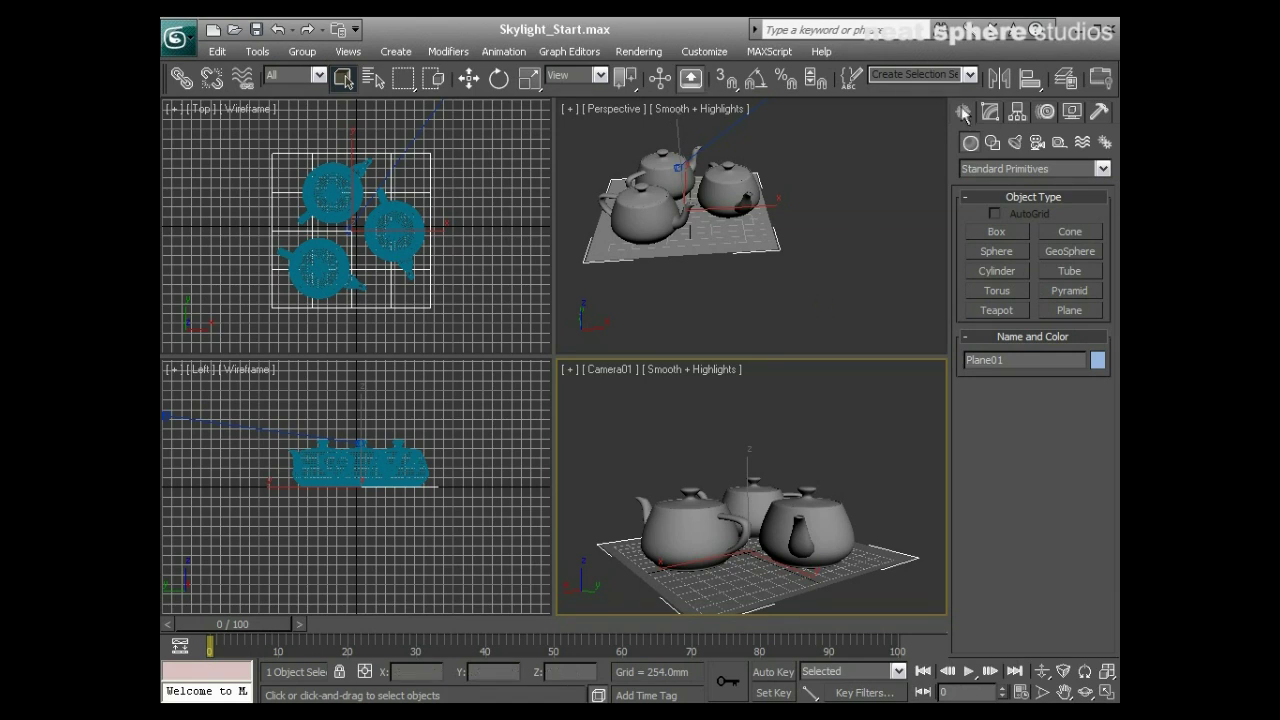
pyautogui.click(1014, 141)
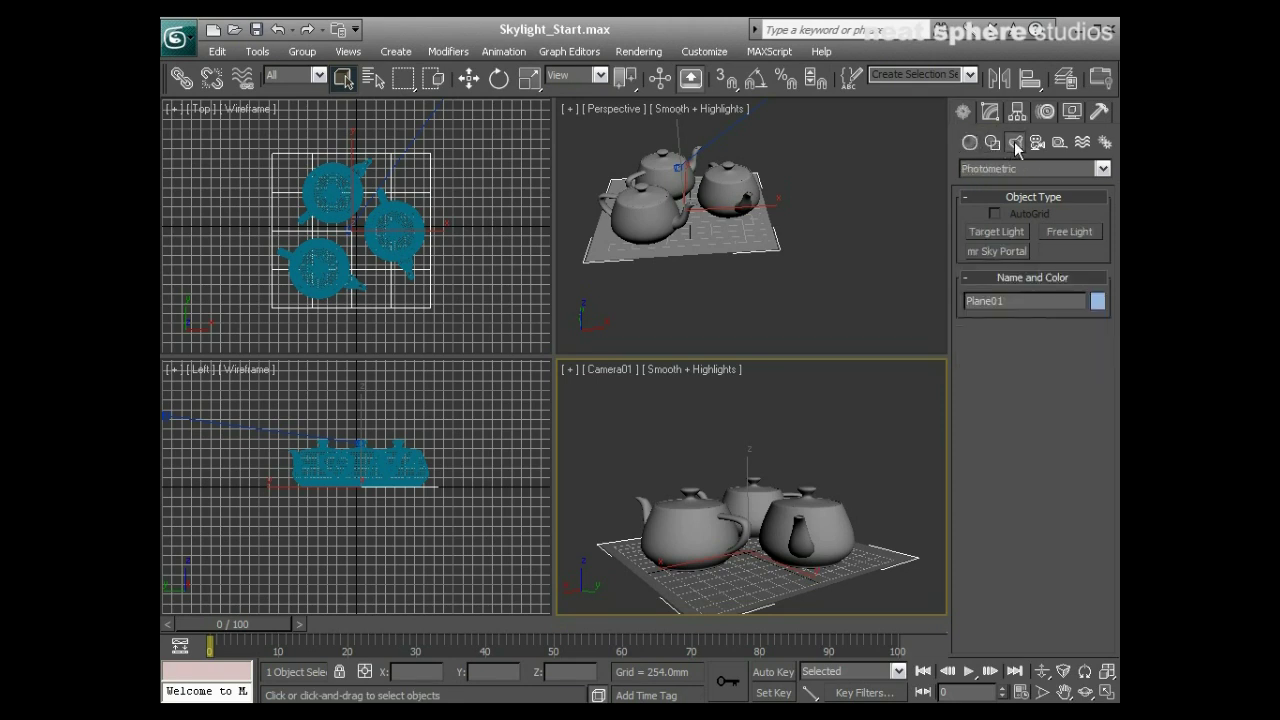
pyautogui.click(986, 170)
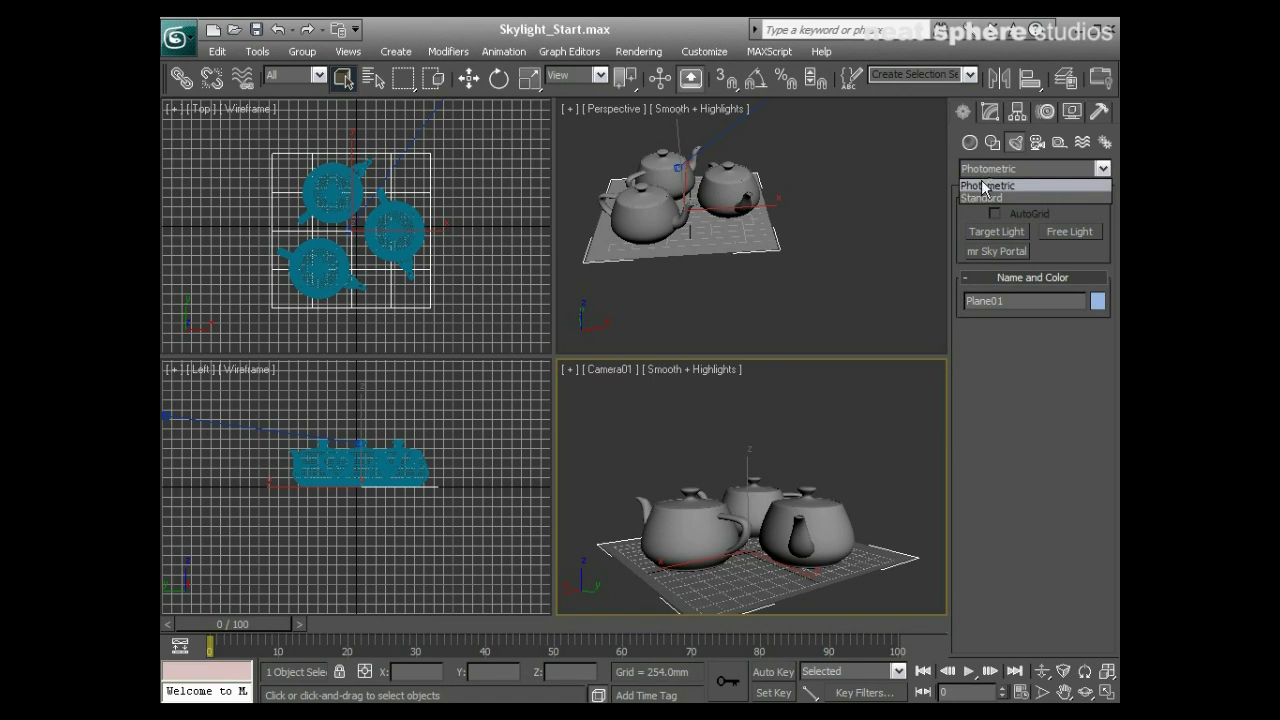
pyautogui.click(977, 199)
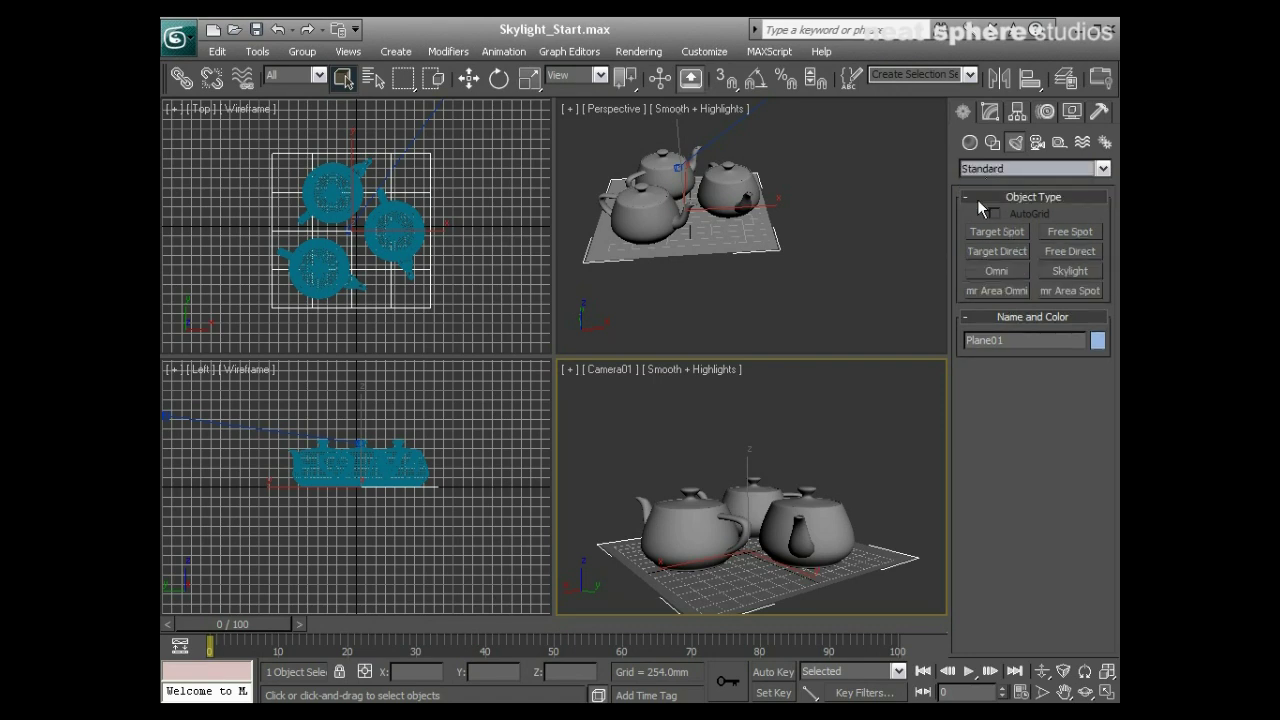
pyautogui.click(1067, 270)
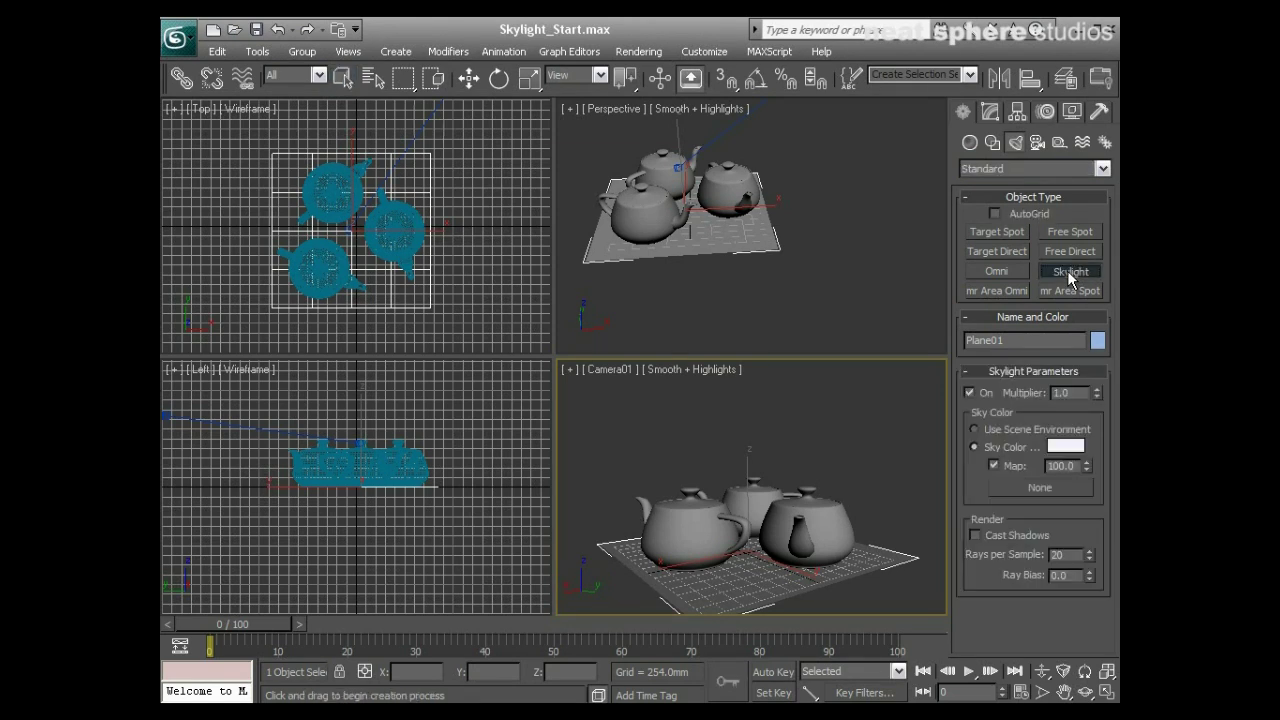
pyautogui.click(880, 526)
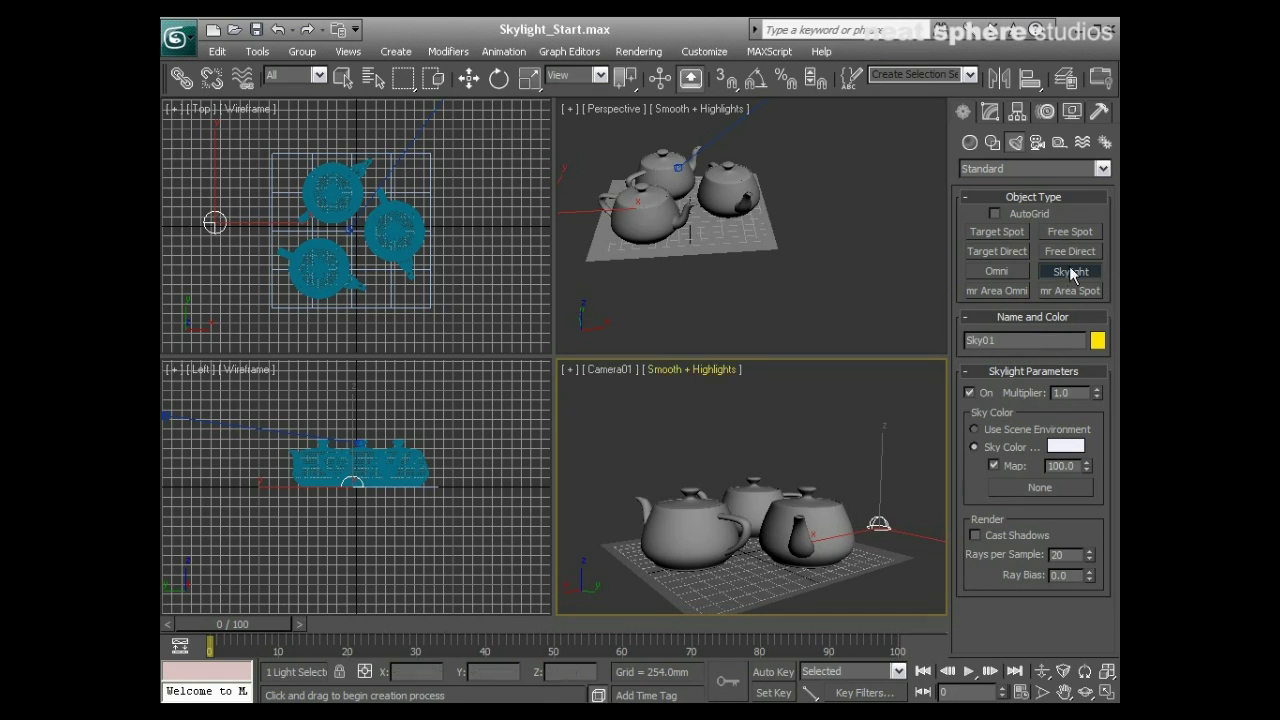
# Place three extra skylights behind the teapots in the Camera01 view and delete them again.
pyautogui.click(830, 465)
pyautogui.click(852, 468)
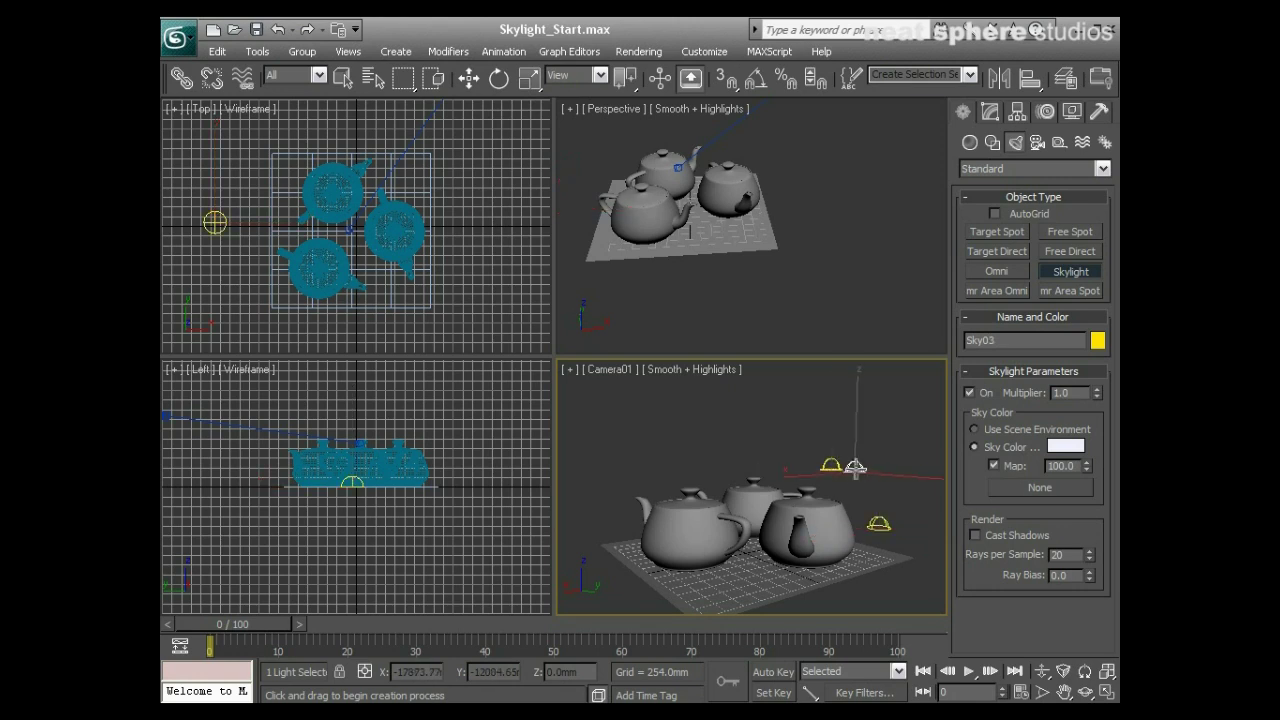
pyautogui.click(875, 457)
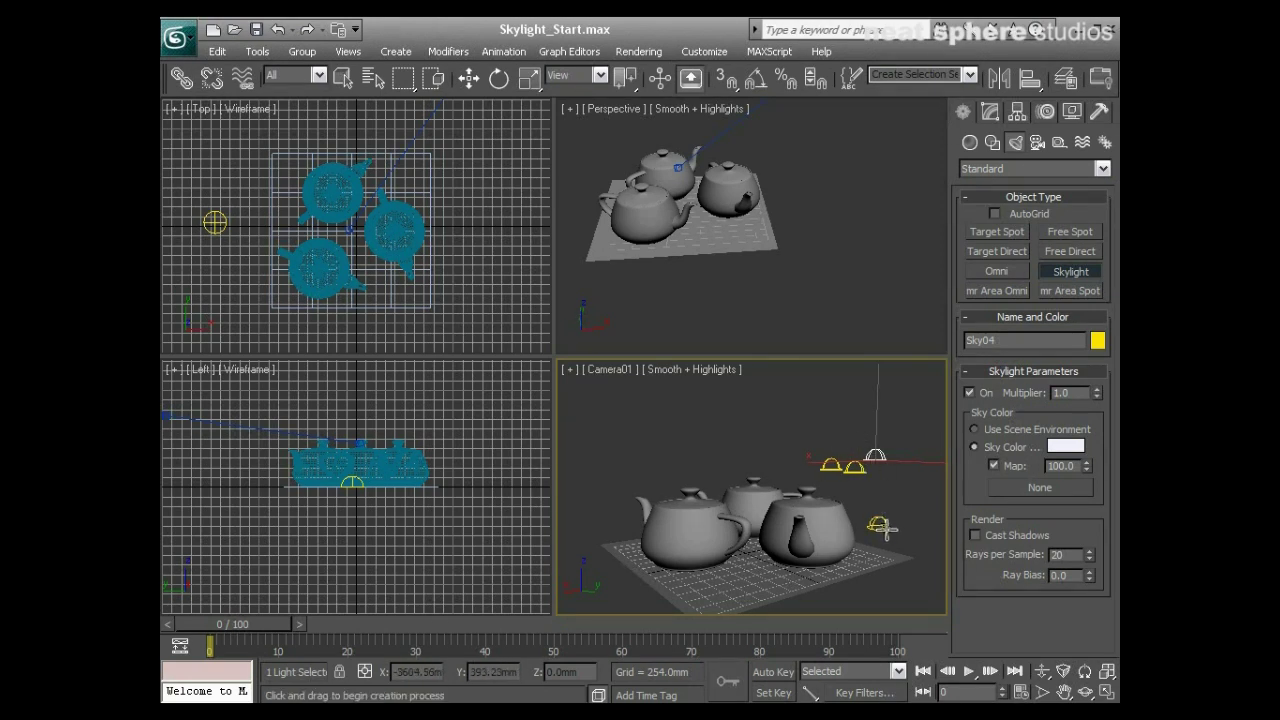
pyautogui.rightClick(807, 431)
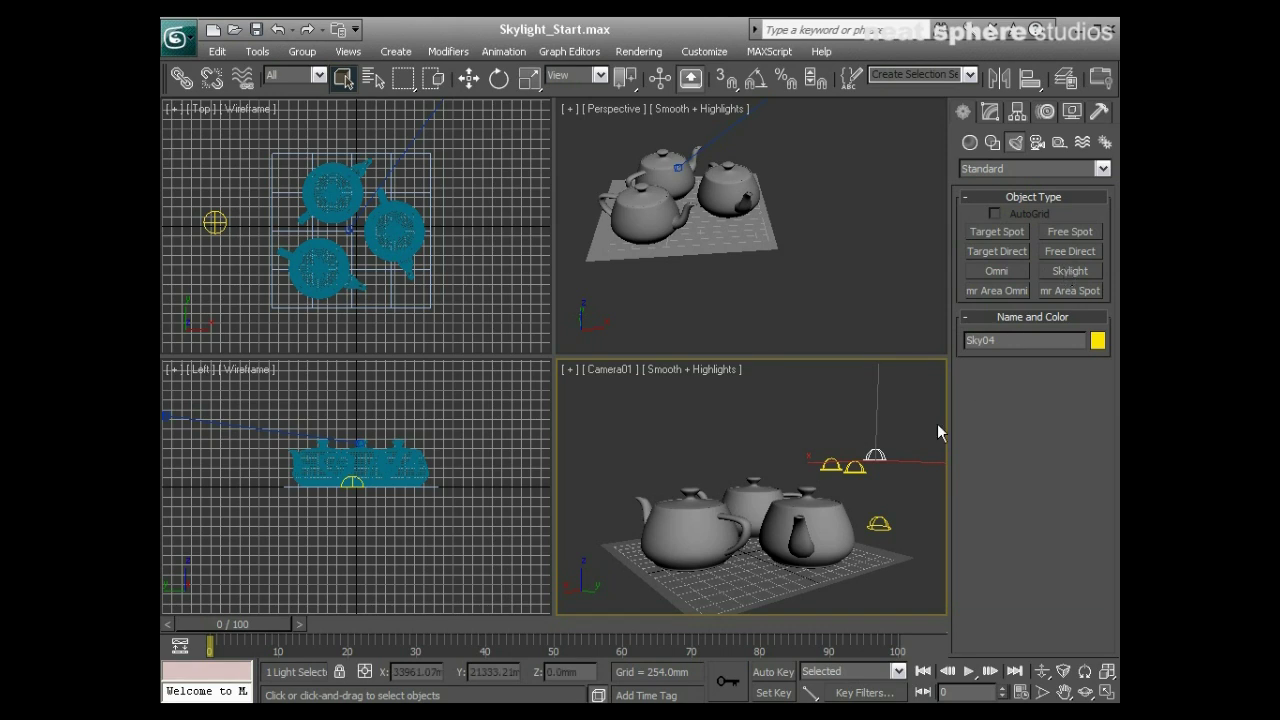
pyautogui.moveTo(900, 438); pyautogui.dragTo(820, 479)
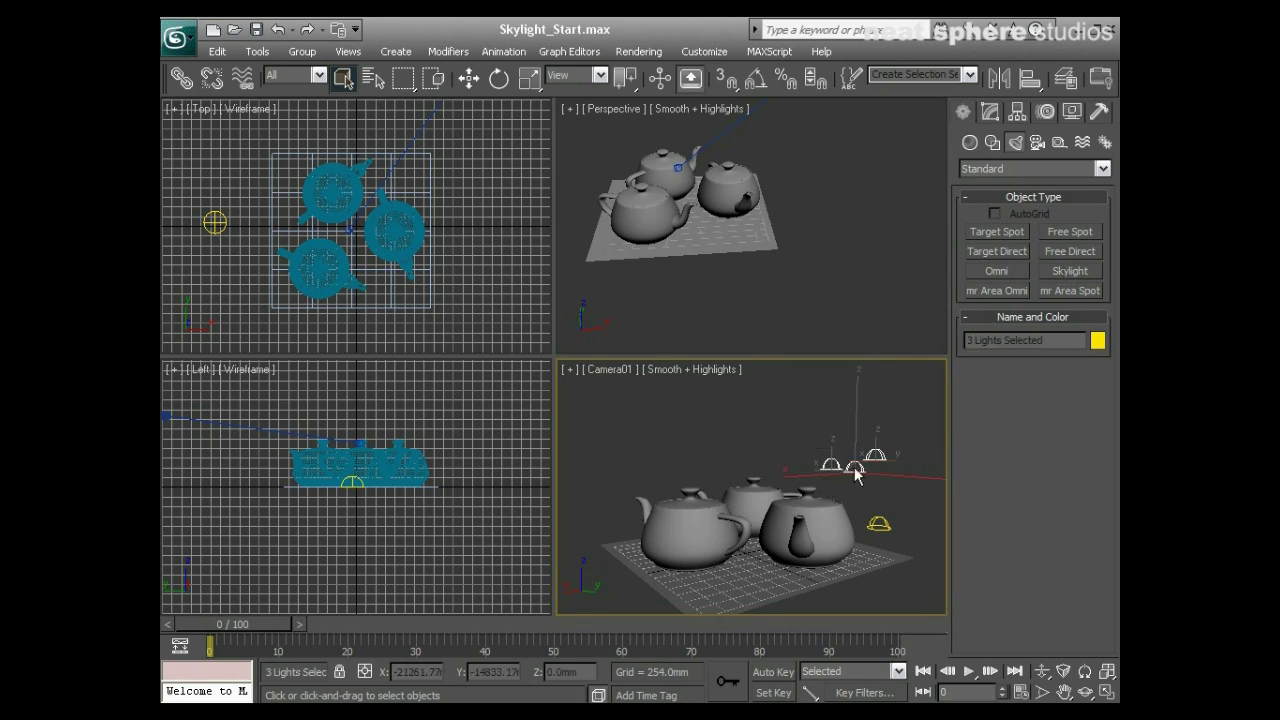
pyautogui.press('Delete')
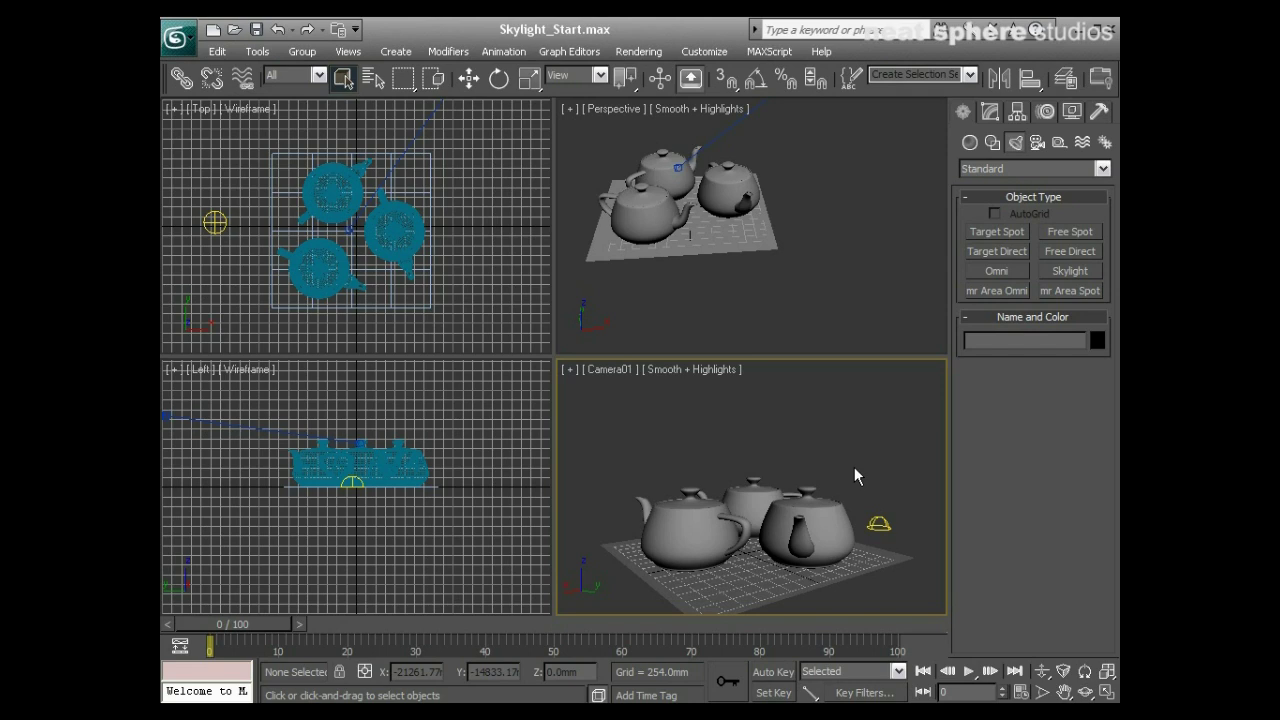
# Select the remaining skylight and open its parameters for editing.
pyautogui.click(876, 521)
pyautogui.click(988, 117)
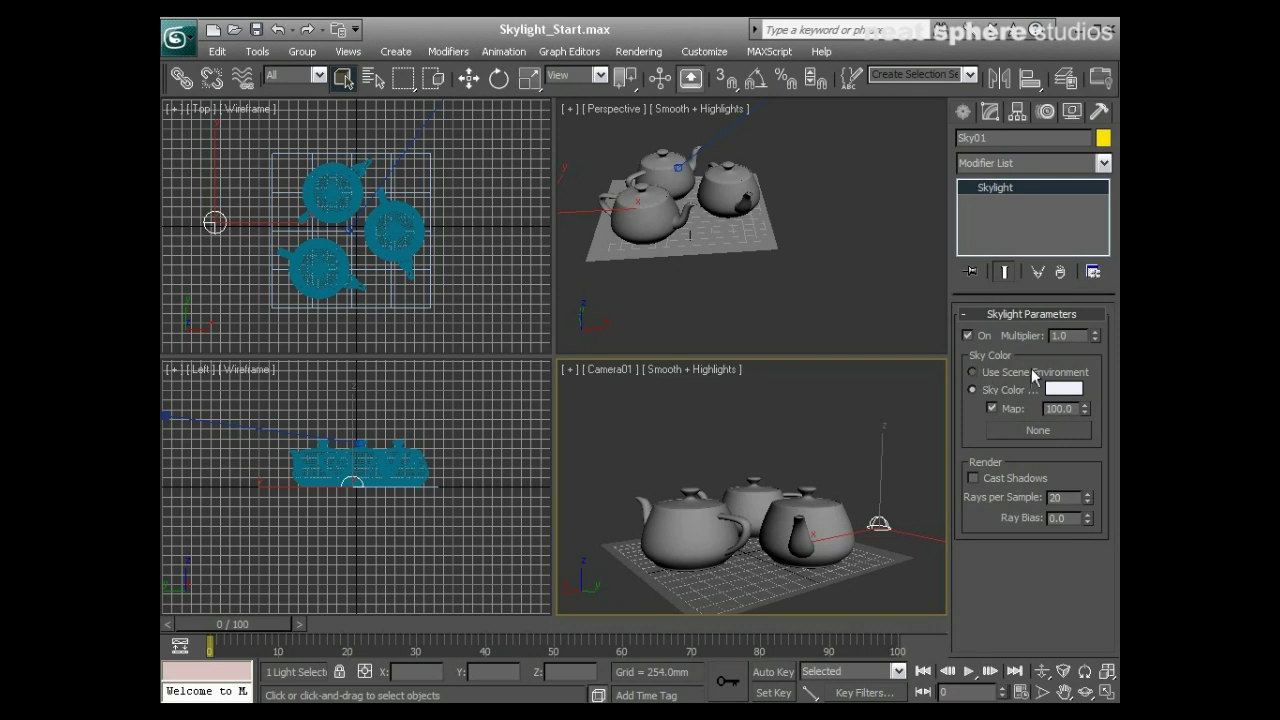
# Look at the background color and global lighting in the scene's Environment settings, leaving them as they are.
pyautogui.click(631, 55)
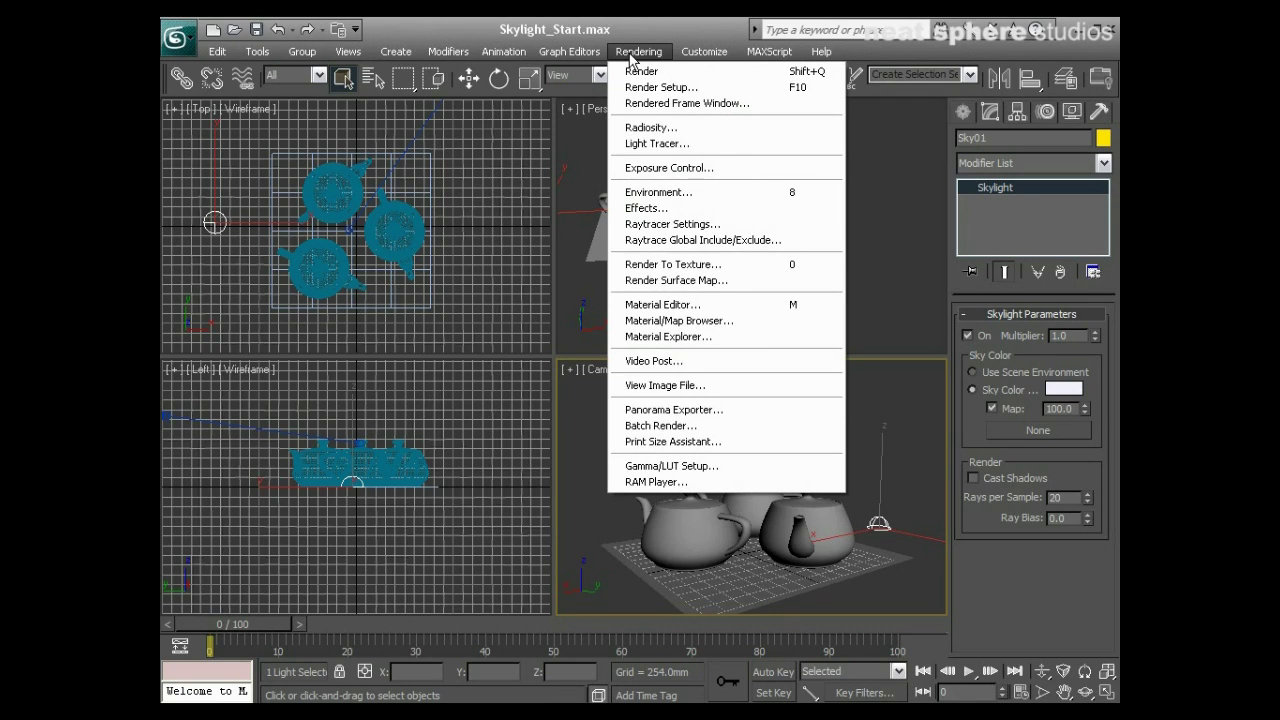
pyautogui.click(644, 194)
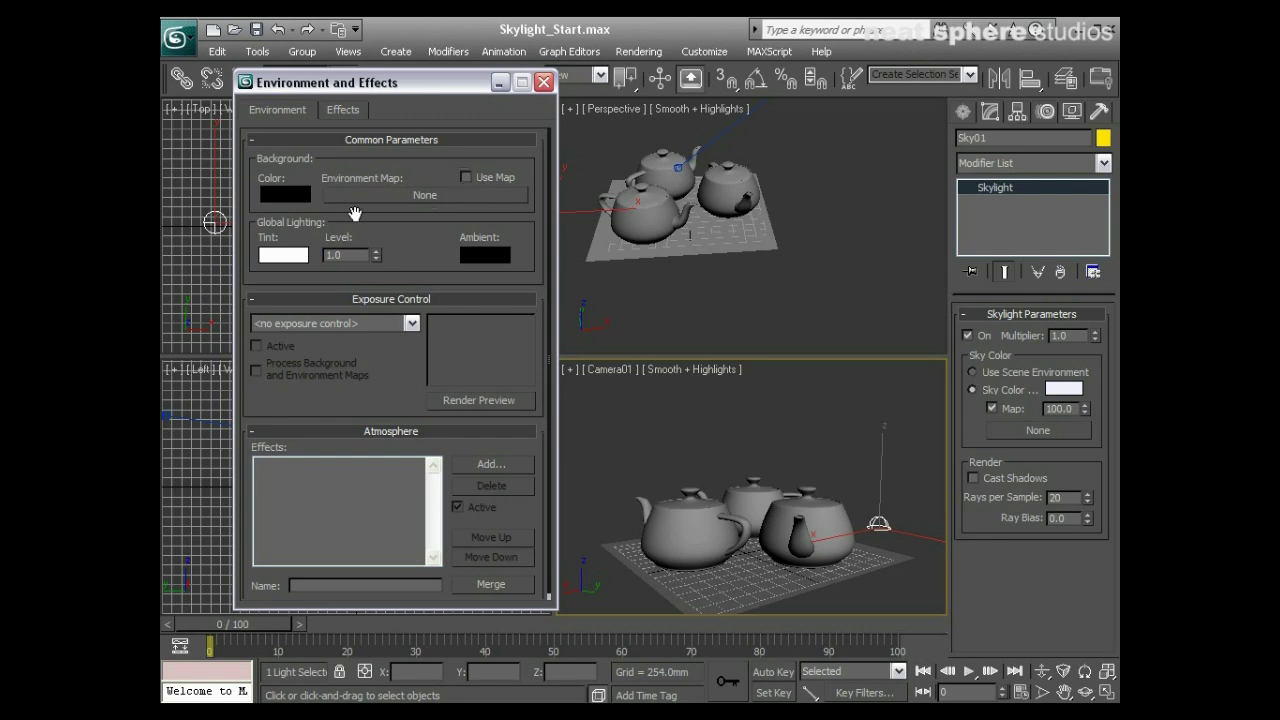
pyautogui.click(544, 82)
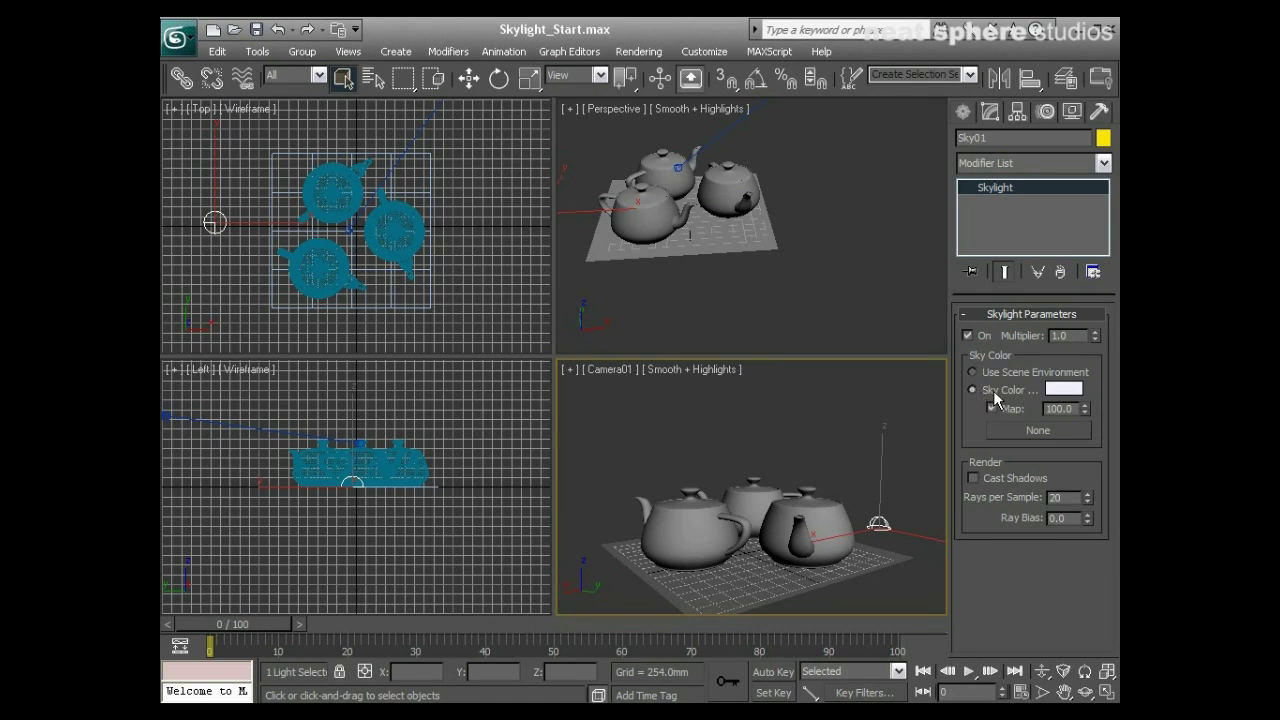
# Set the skylight's sky color to a pale blue of RGB 225, 232, 246 and enable Cast Shadows.
pyautogui.click(1062, 393)
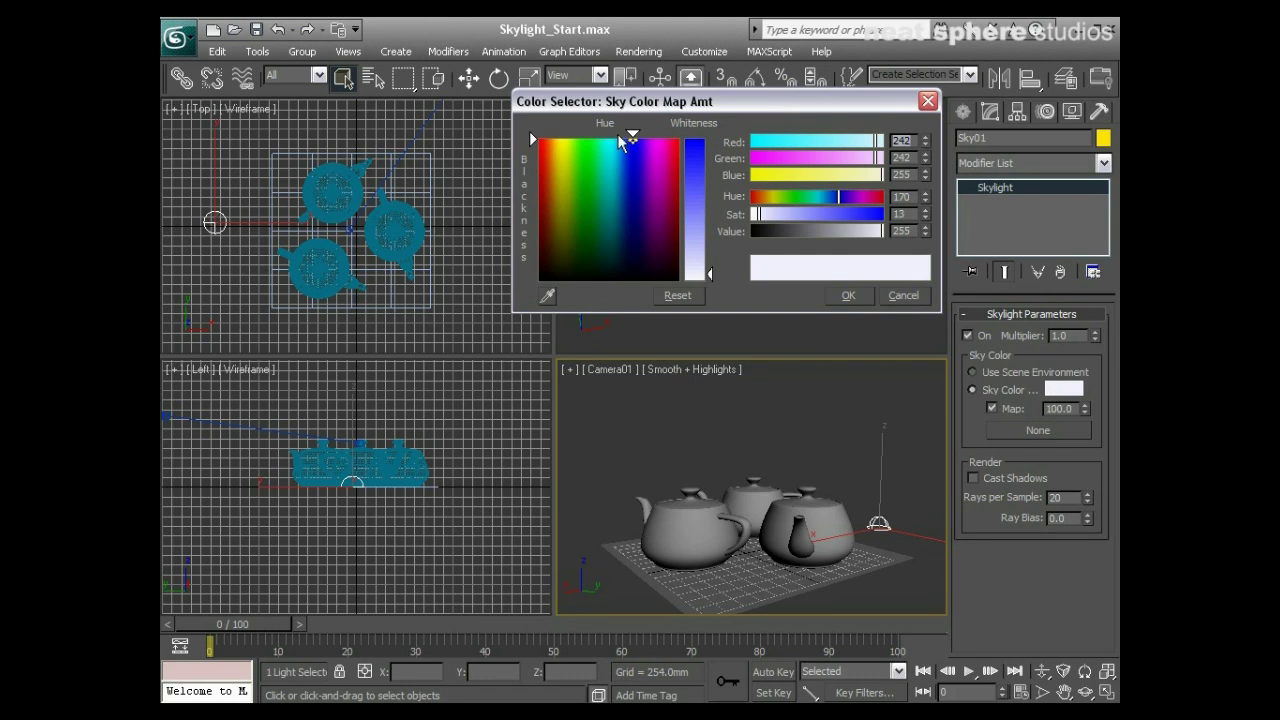
pyautogui.moveTo(627, 180); pyautogui.dragTo(624, 182)
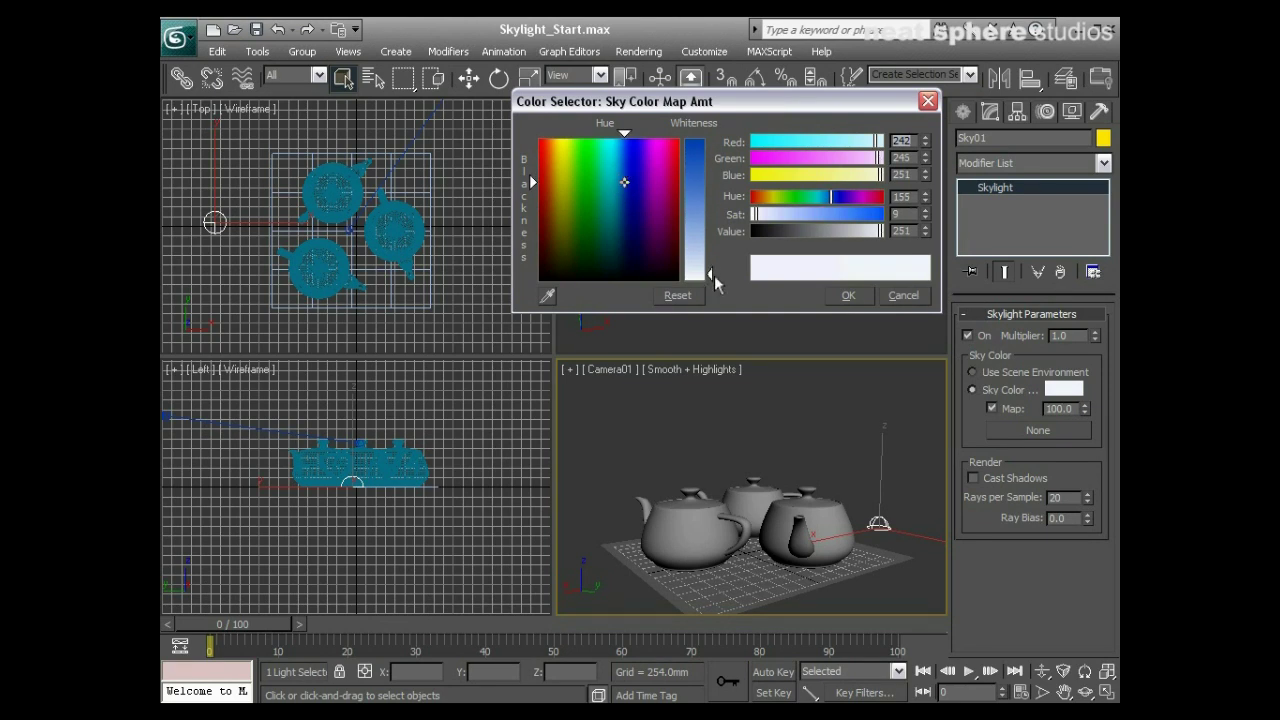
pyautogui.moveTo(712, 276); pyautogui.dragTo(712, 266)
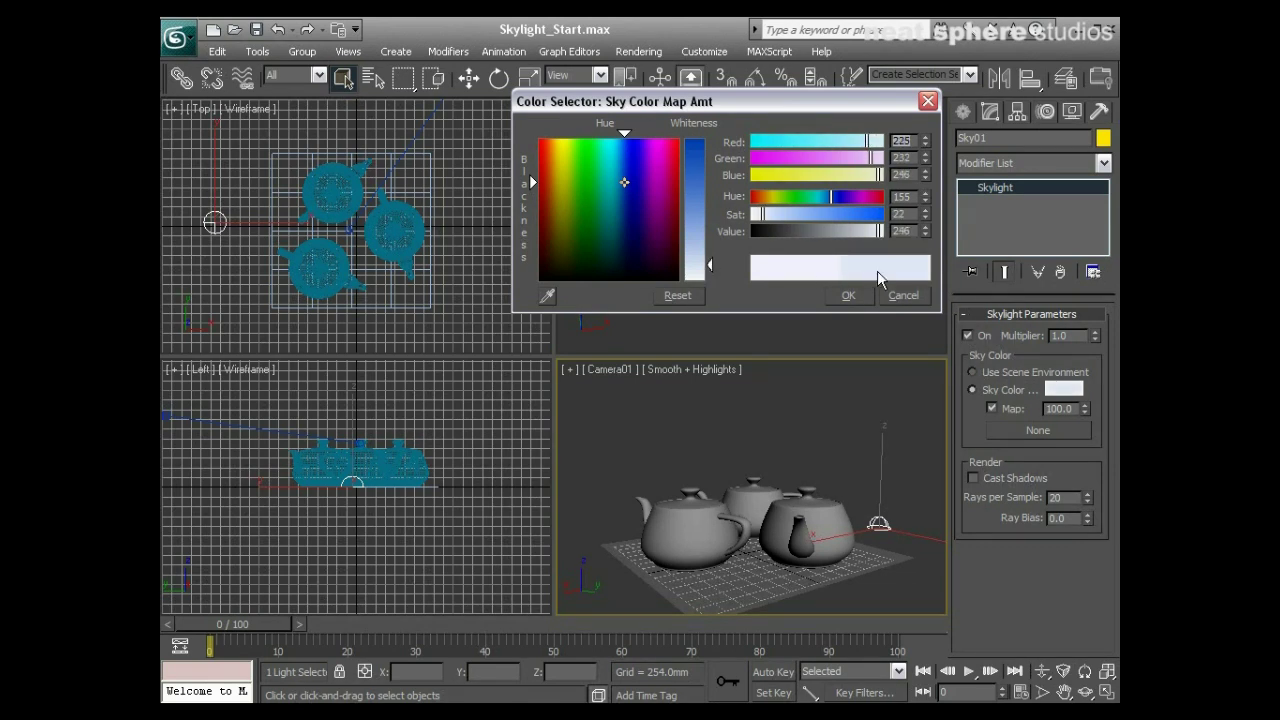
pyautogui.moveTo(879, 104); pyautogui.dragTo(830, 138)
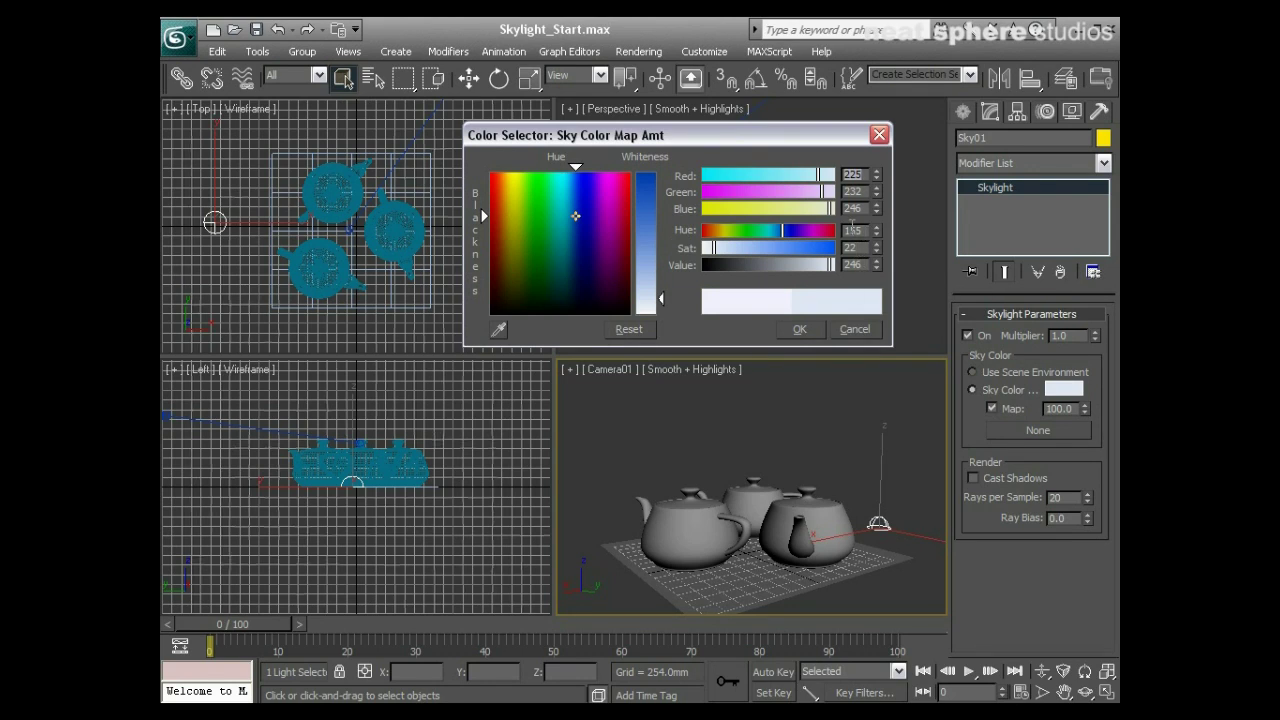
pyautogui.click(813, 331)
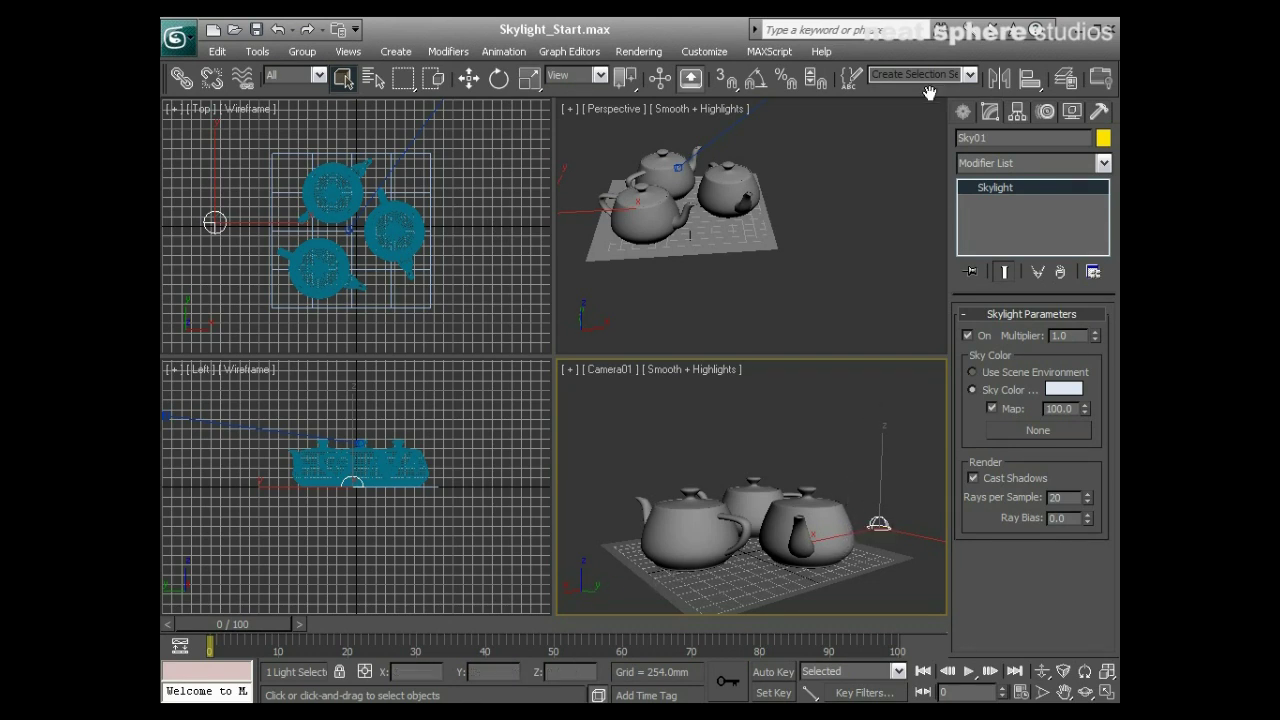
# Open the Render Setup and check which renderer is assigned for production.
pyautogui.moveTo(929, 93); pyautogui.dragTo(735, 92)
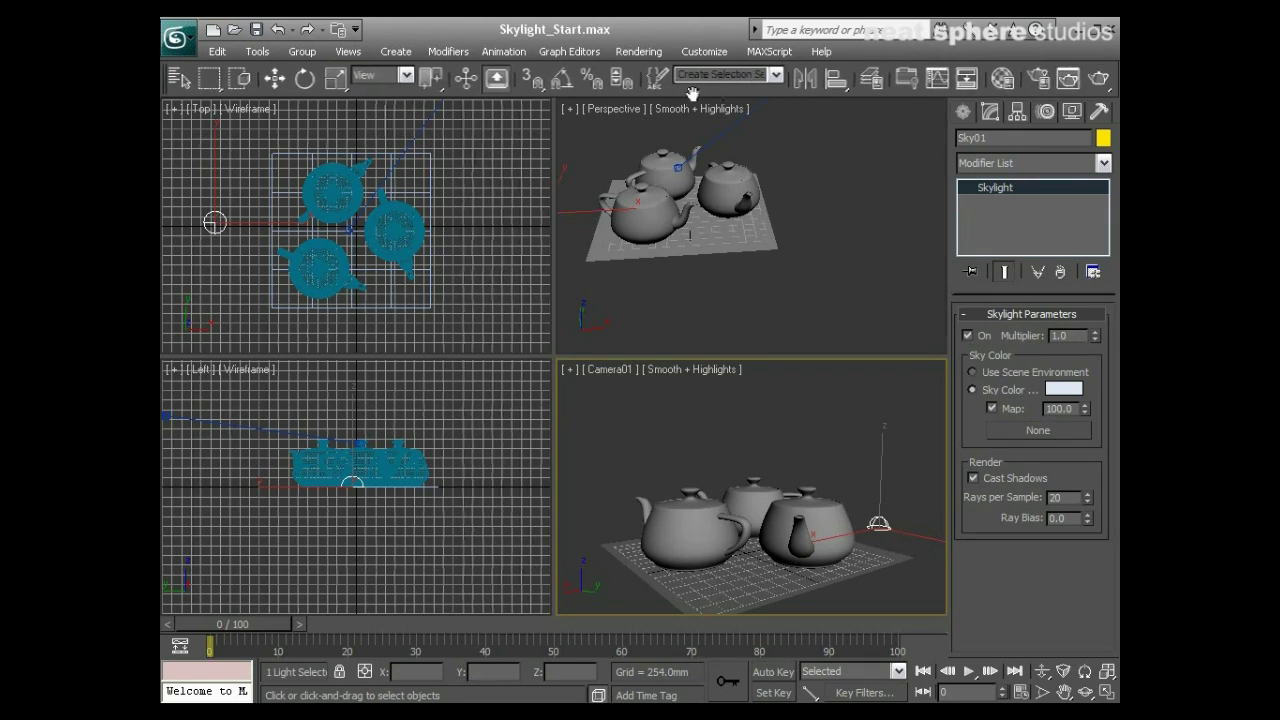
pyautogui.click(1044, 85)
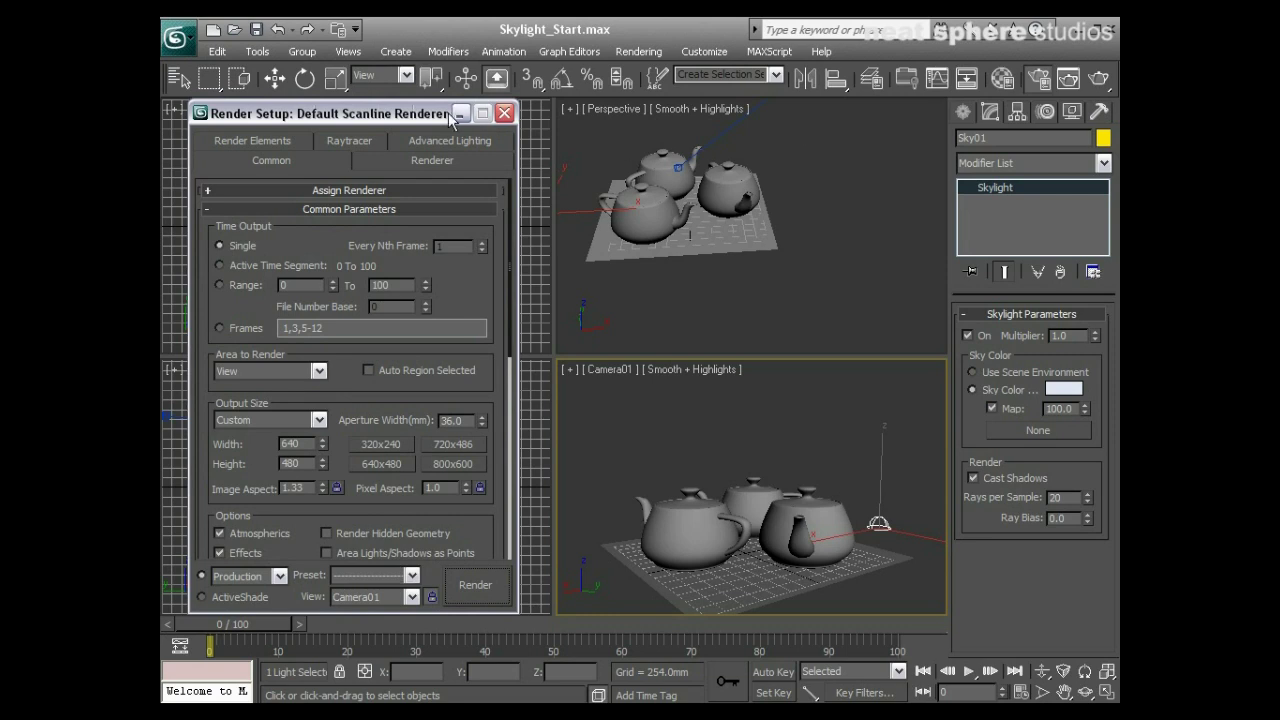
pyautogui.moveTo(403, 113); pyautogui.dragTo(433, 102)
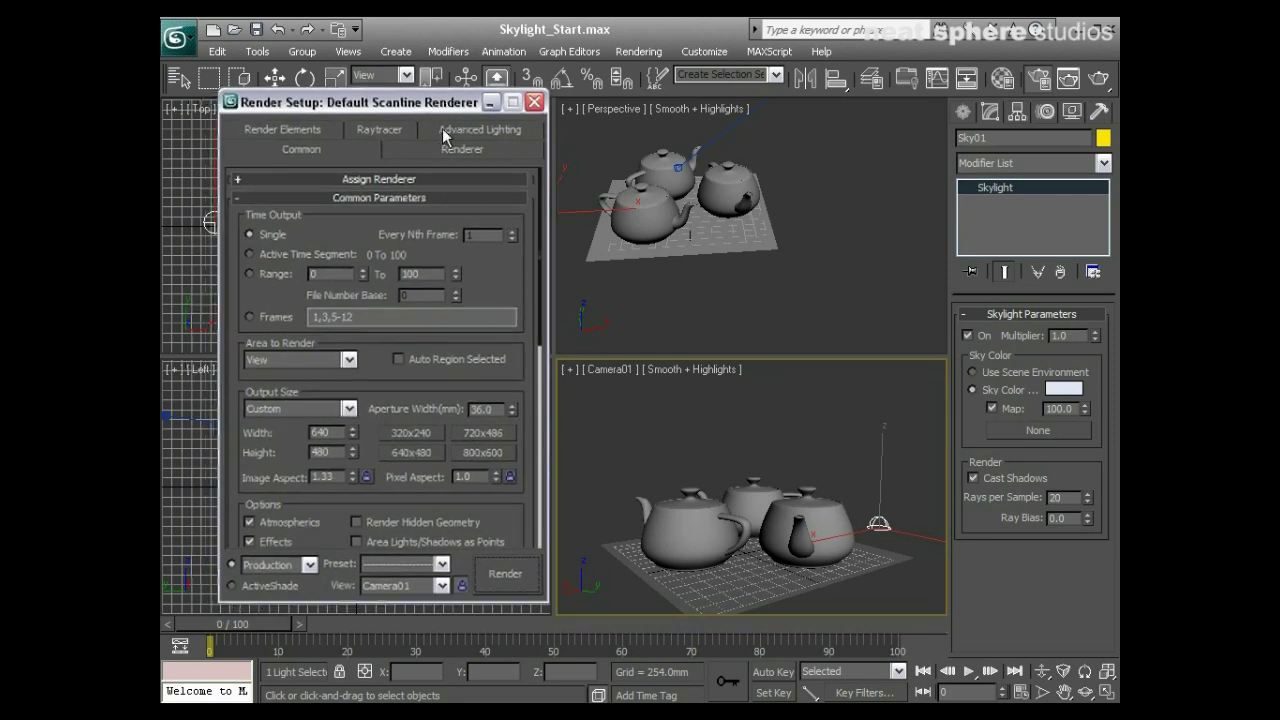
pyautogui.click(415, 180)
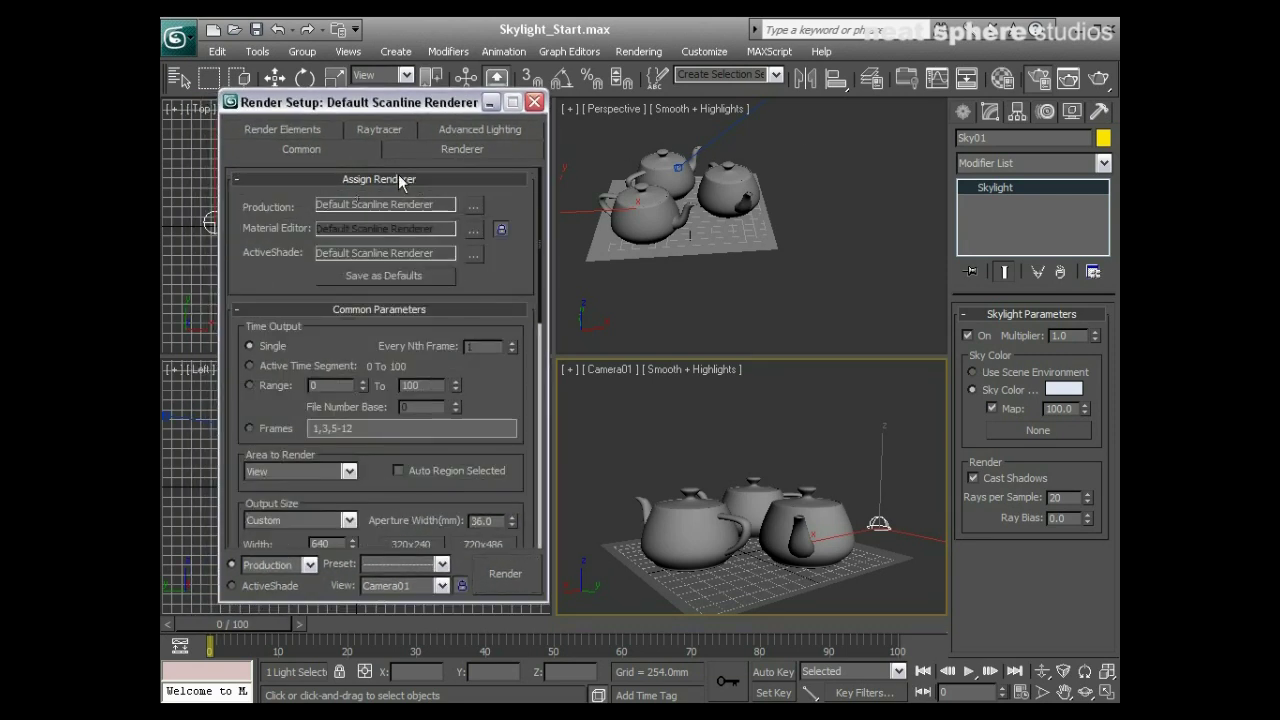
pyautogui.click(400, 180)
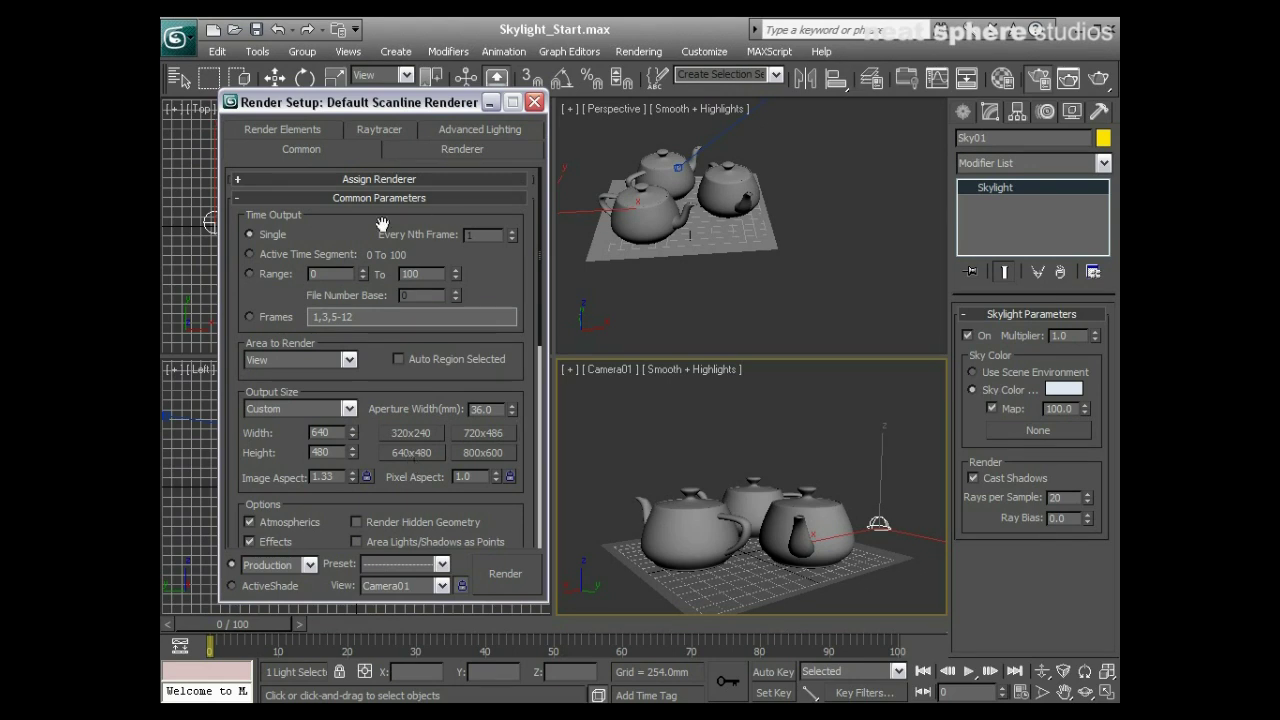
# Render the Camera01 view, clone the rendered frame for comparison, and keep the clone minimized while closing the original frame window.
pyautogui.click(528, 583)
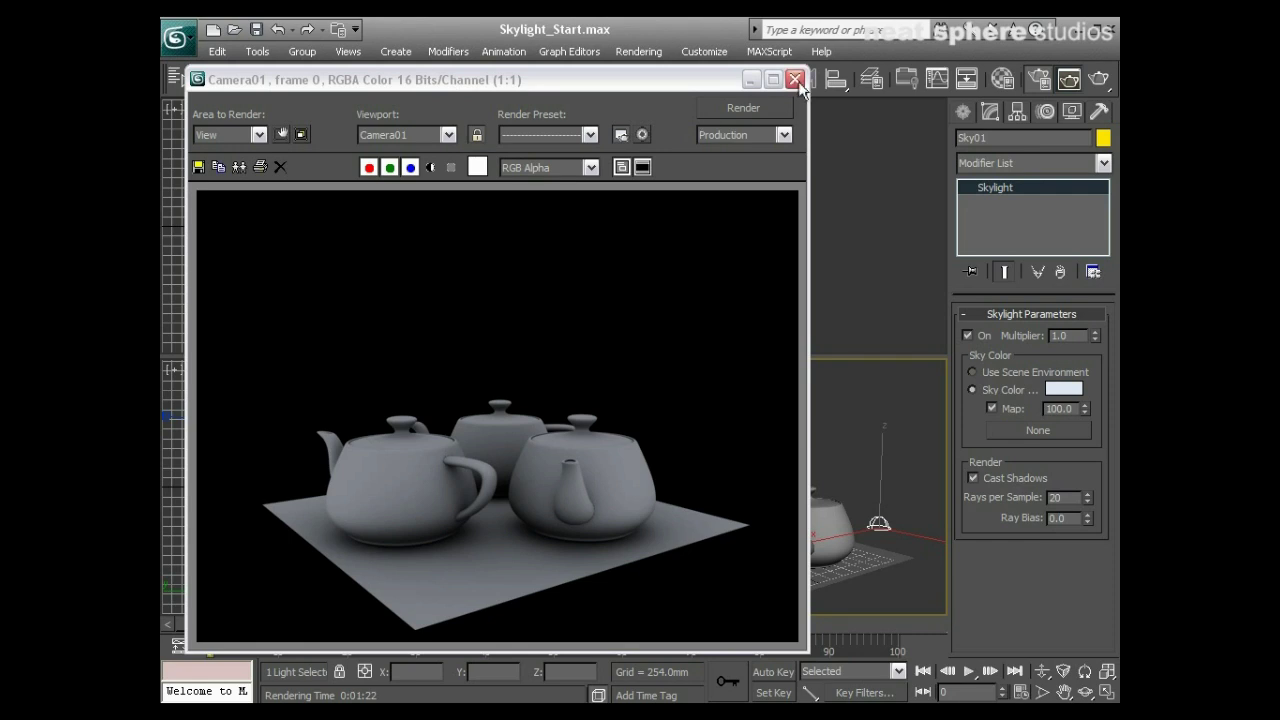
pyautogui.click(239, 170)
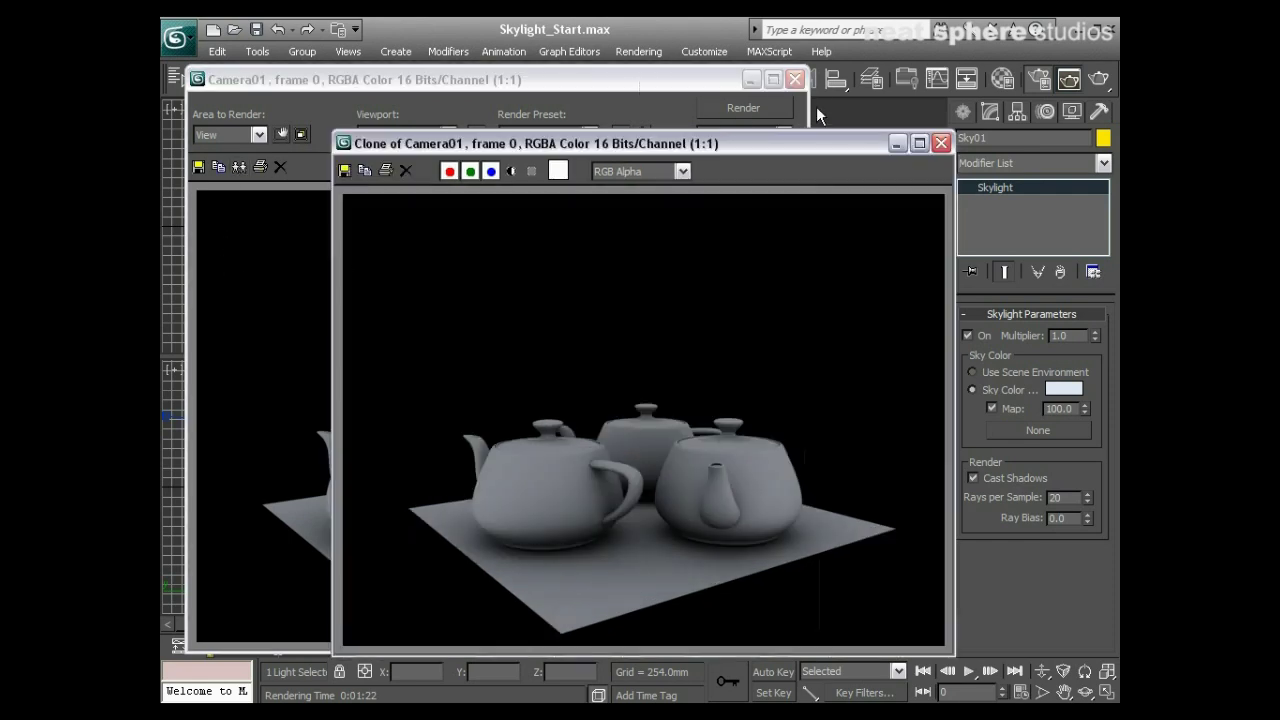
pyautogui.click(897, 143)
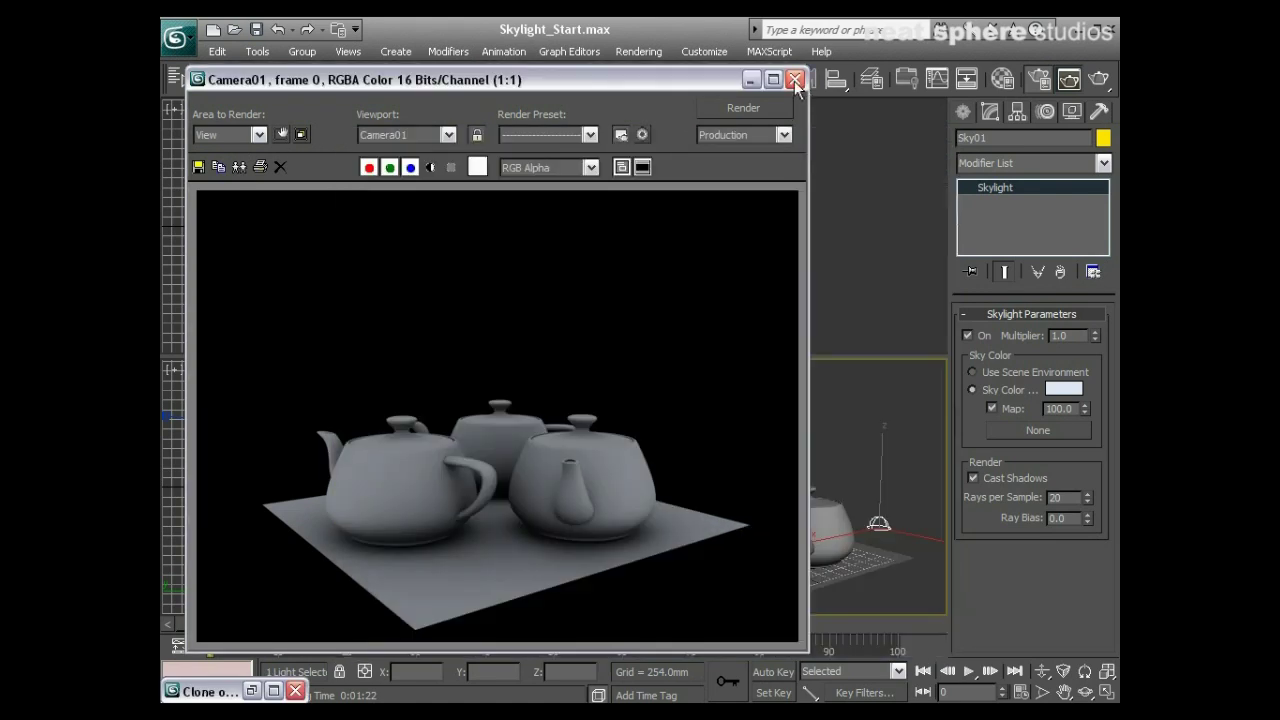
pyautogui.click(795, 80)
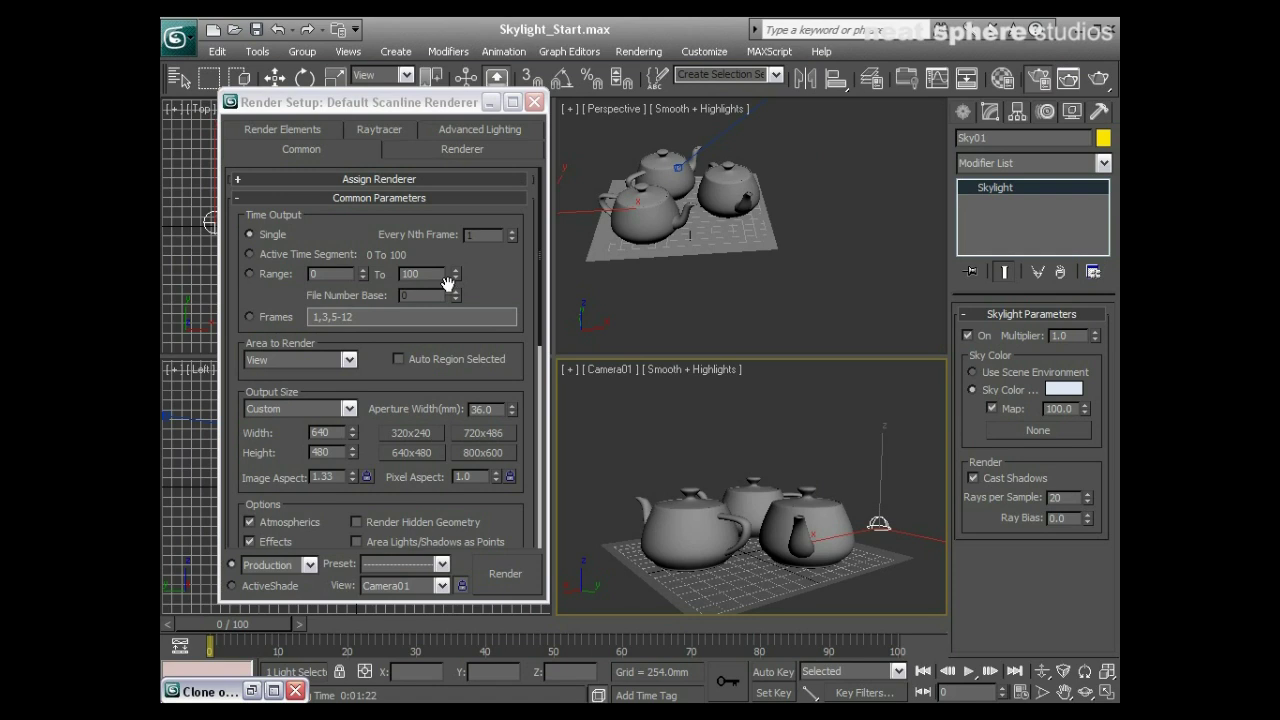
# Activate Light Tracer as the advanced lighting plug-in with its default parameters and render the Camera01 view again.
pyautogui.click(501, 131)
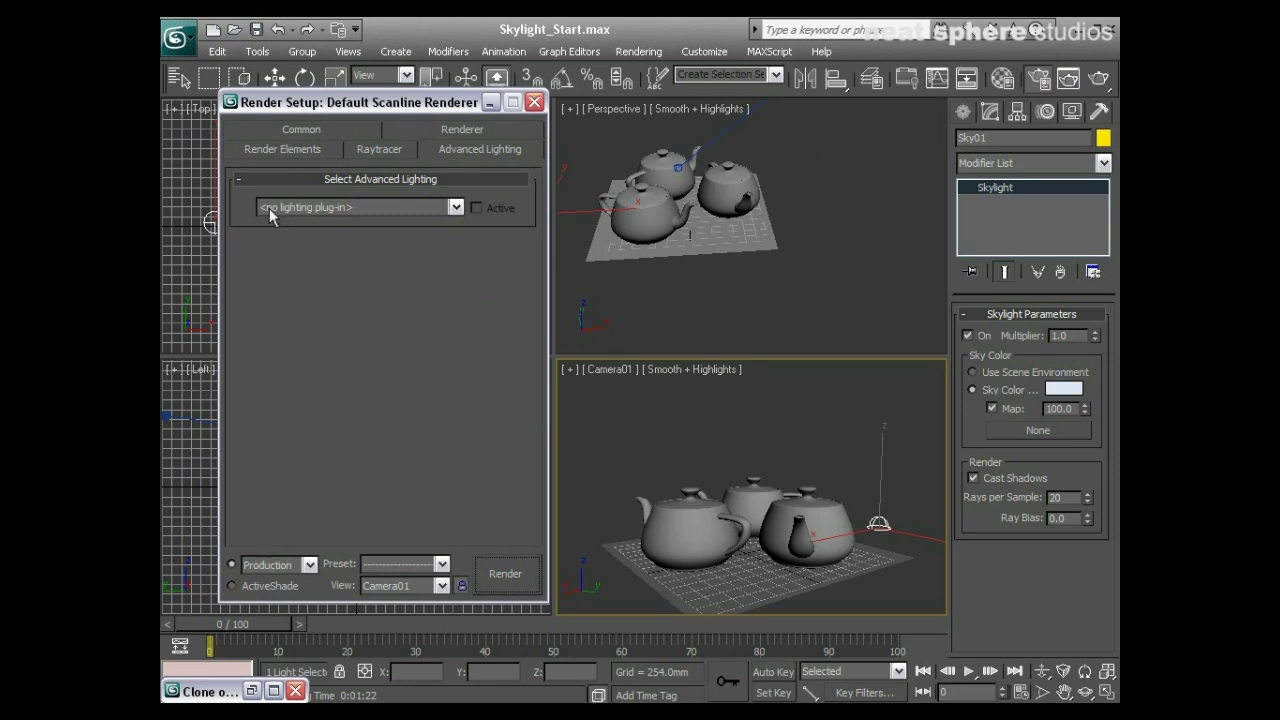
pyautogui.click(456, 208)
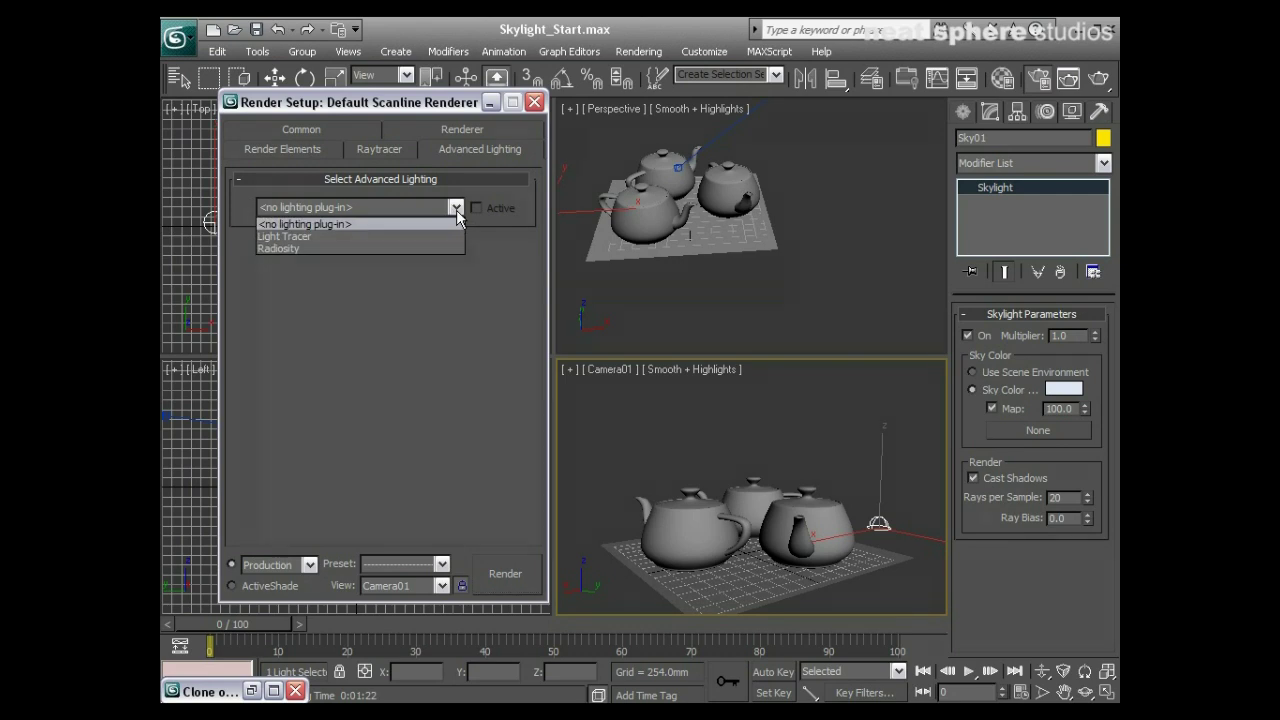
pyautogui.click(267, 237)
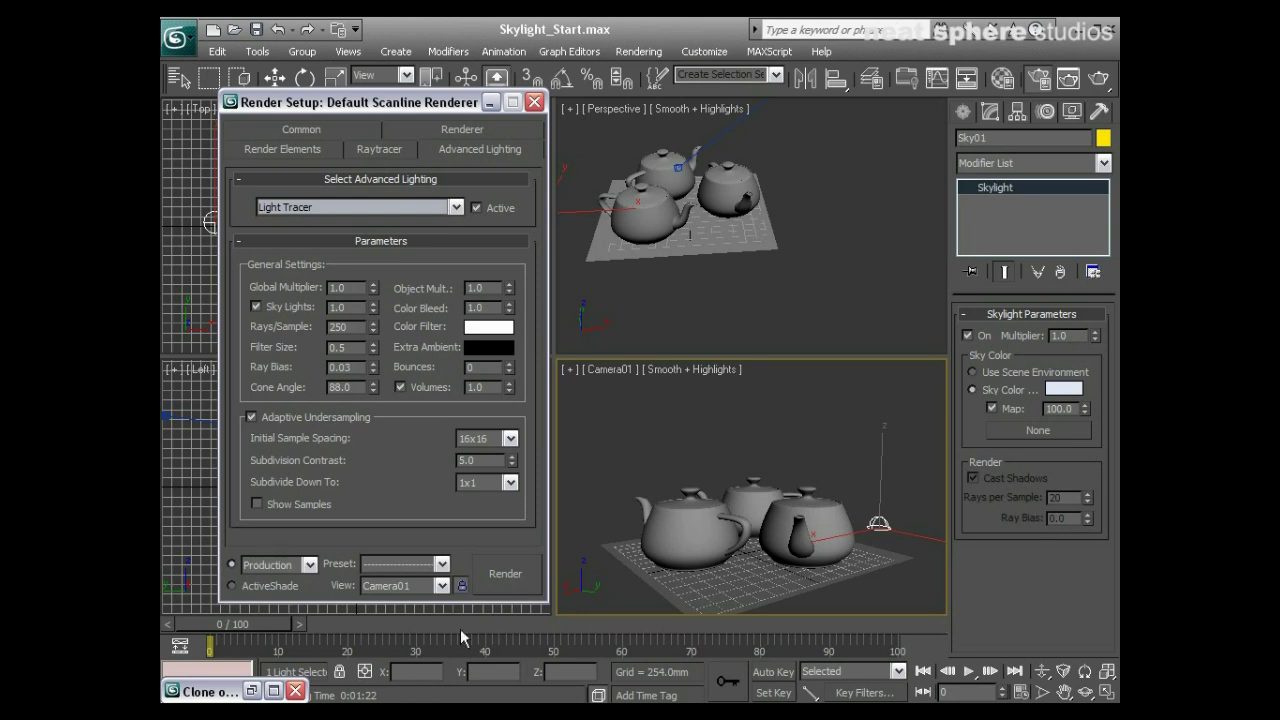
pyautogui.click(502, 582)
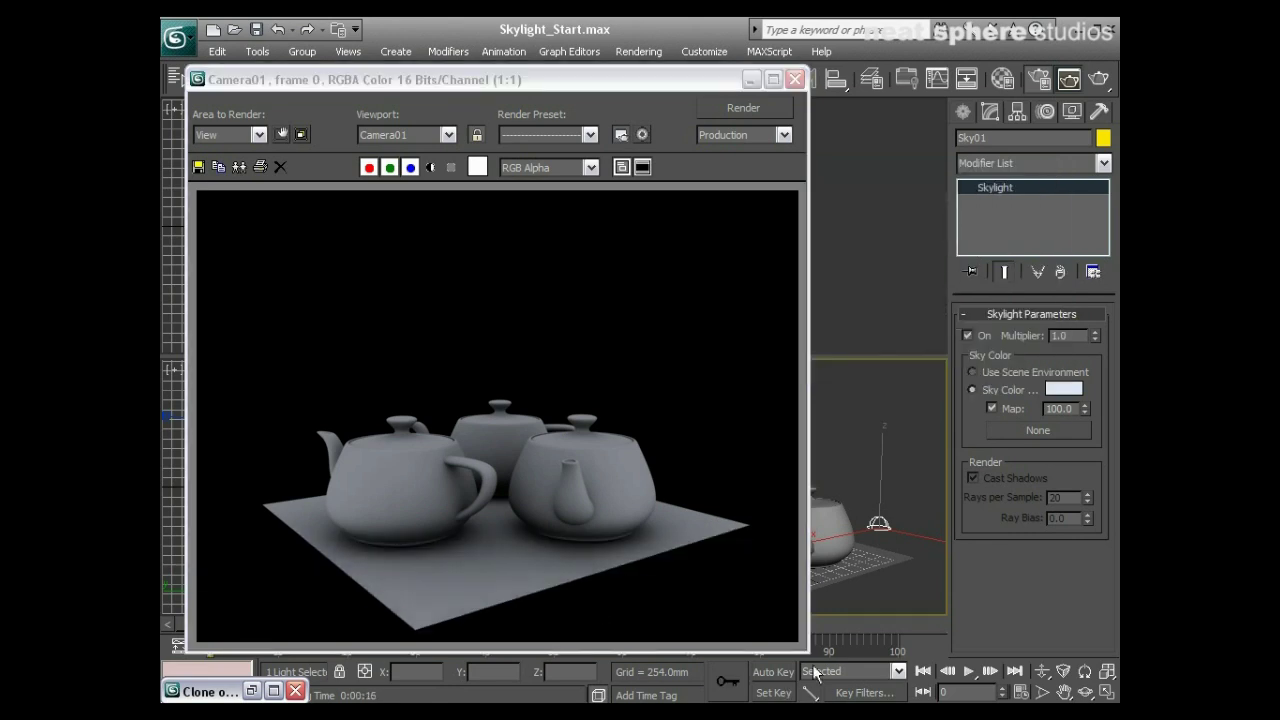
# Compare the Light Tracer render side by side with the cloned earlier render, checking shadows and render time, and close both frames.
pyautogui.moveTo(807, 644); pyautogui.dragTo(749, 512)
pyautogui.moveTo(779, 178); pyautogui.dragTo(779, 478)
pyautogui.moveTo(616, 80); pyautogui.dragTo(593, 82)
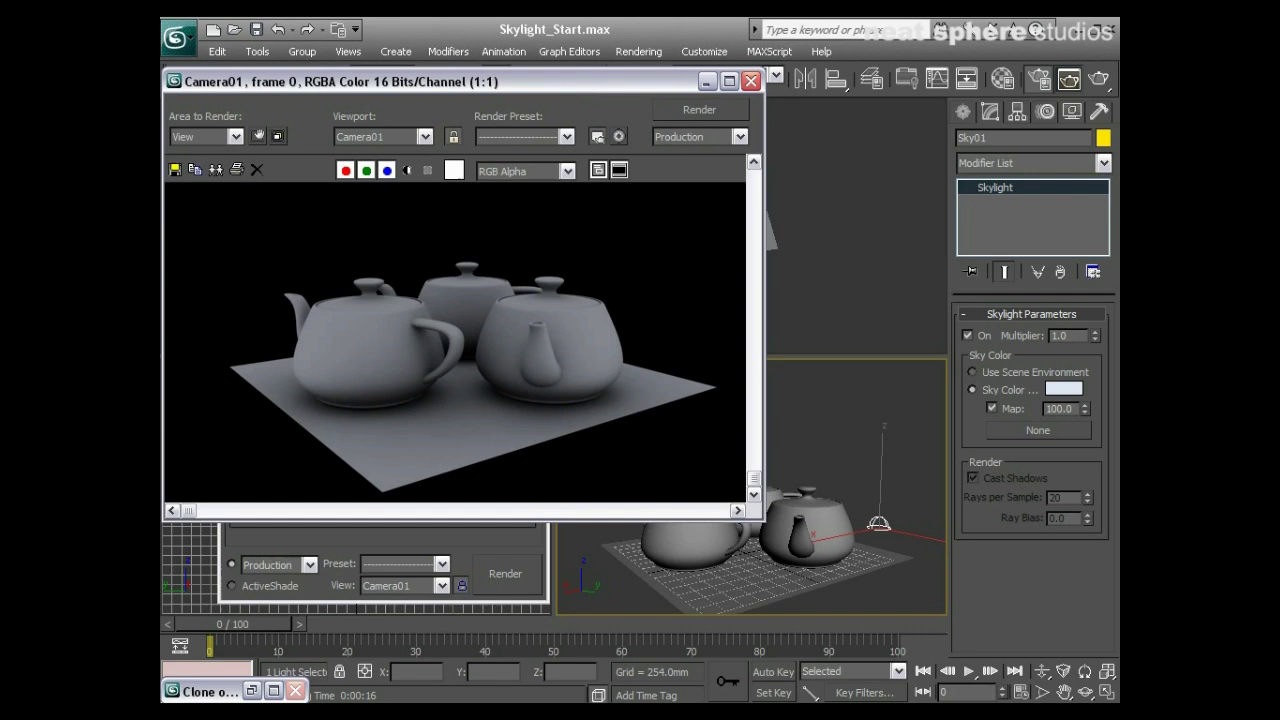
pyautogui.click(251, 691)
pyautogui.moveTo(331, 640); pyautogui.dragTo(428, 637)
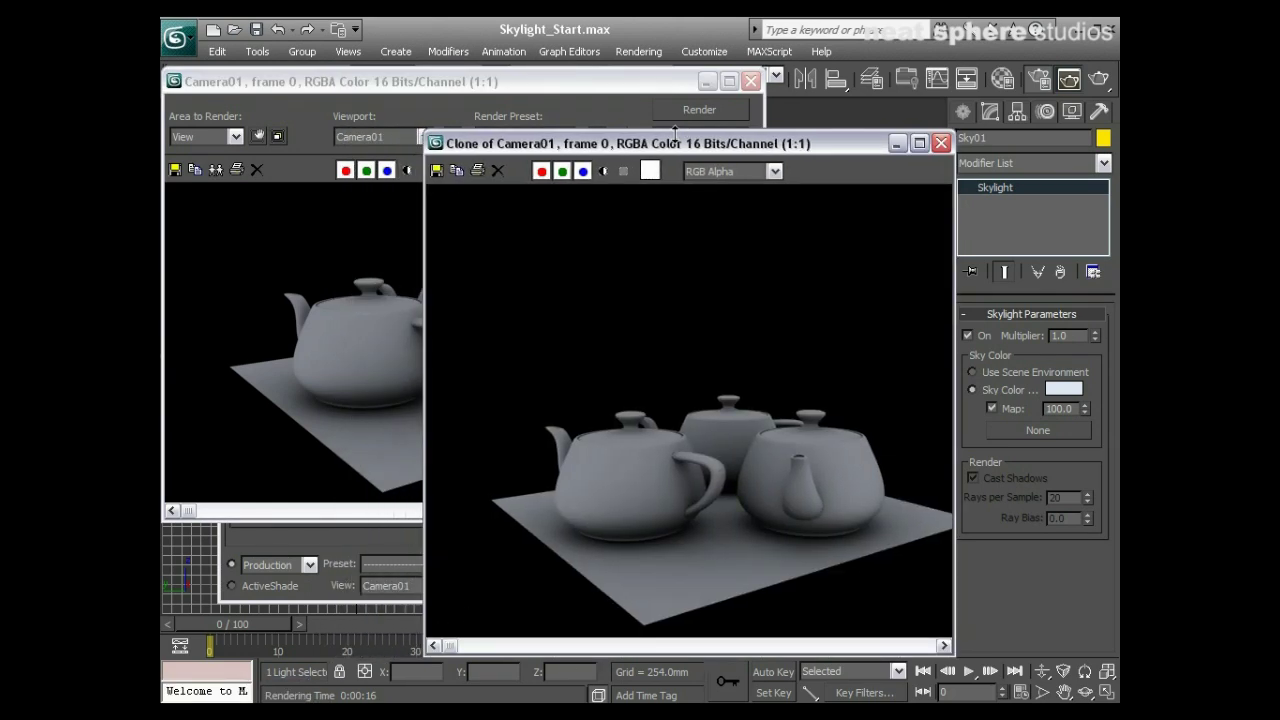
pyautogui.moveTo(667, 150)
pyautogui.mouseDown()
pyautogui.moveTo(815, 98)
pyautogui.moveTo(787, 100)
pyautogui.mouseUp()
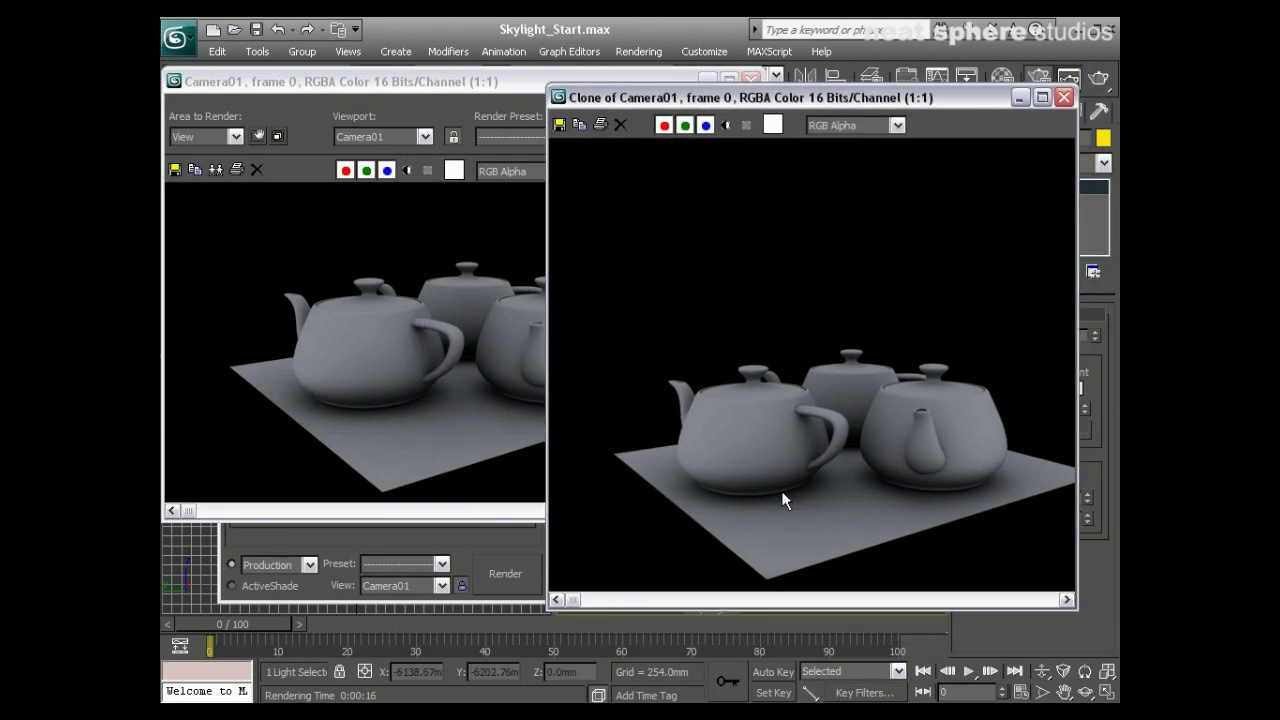
pyautogui.moveTo(473, 83); pyautogui.dragTo(447, 93)
pyautogui.click(770, 104)
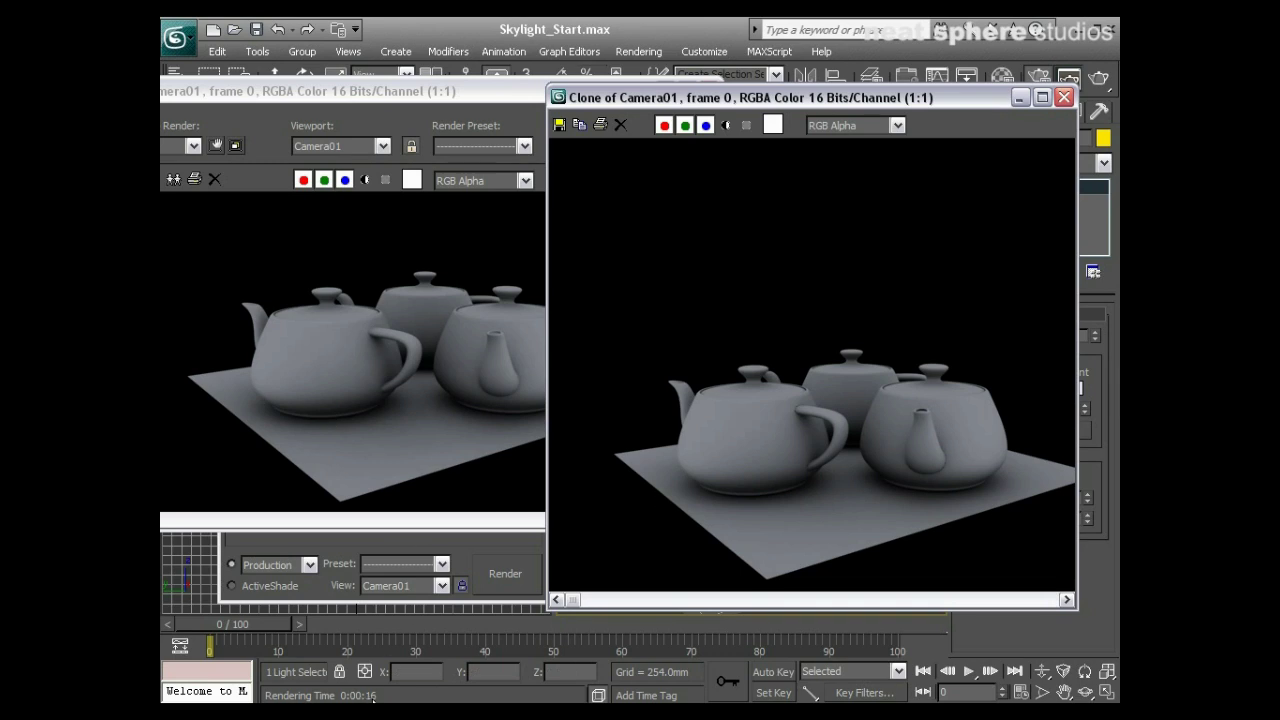
pyautogui.moveTo(909, 102); pyautogui.dragTo(671, 172)
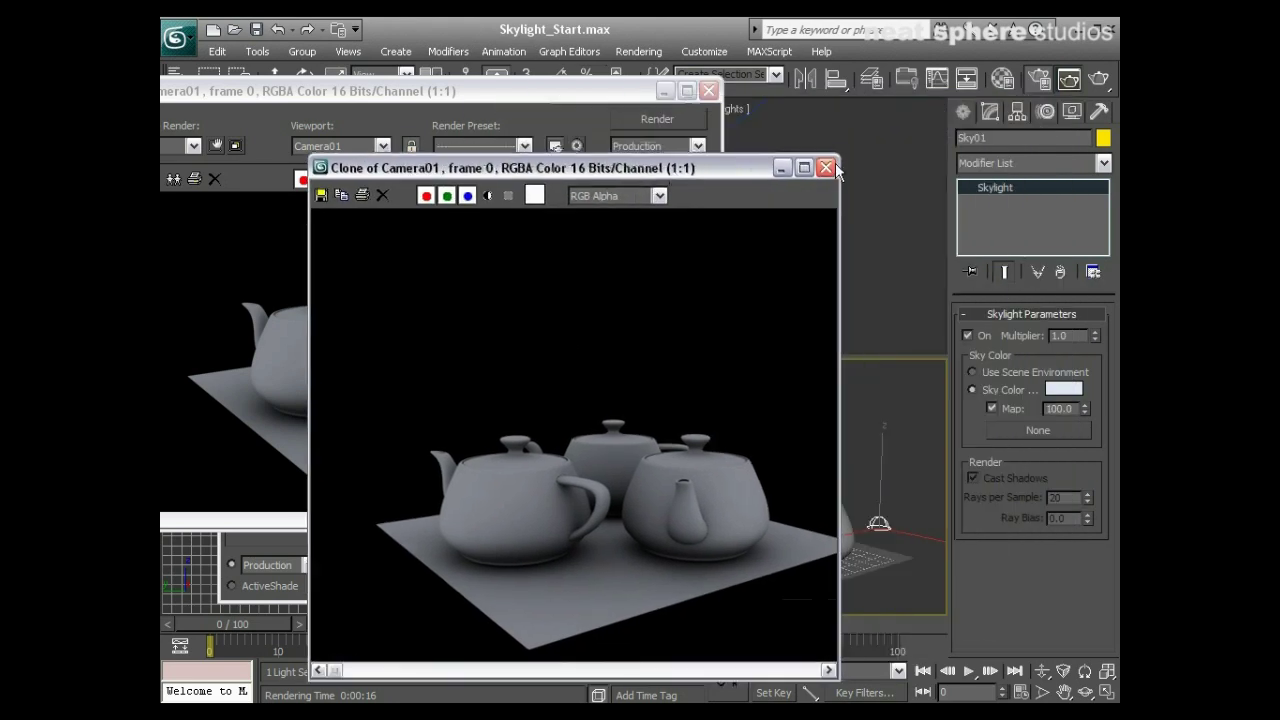
pyautogui.click(826, 168)
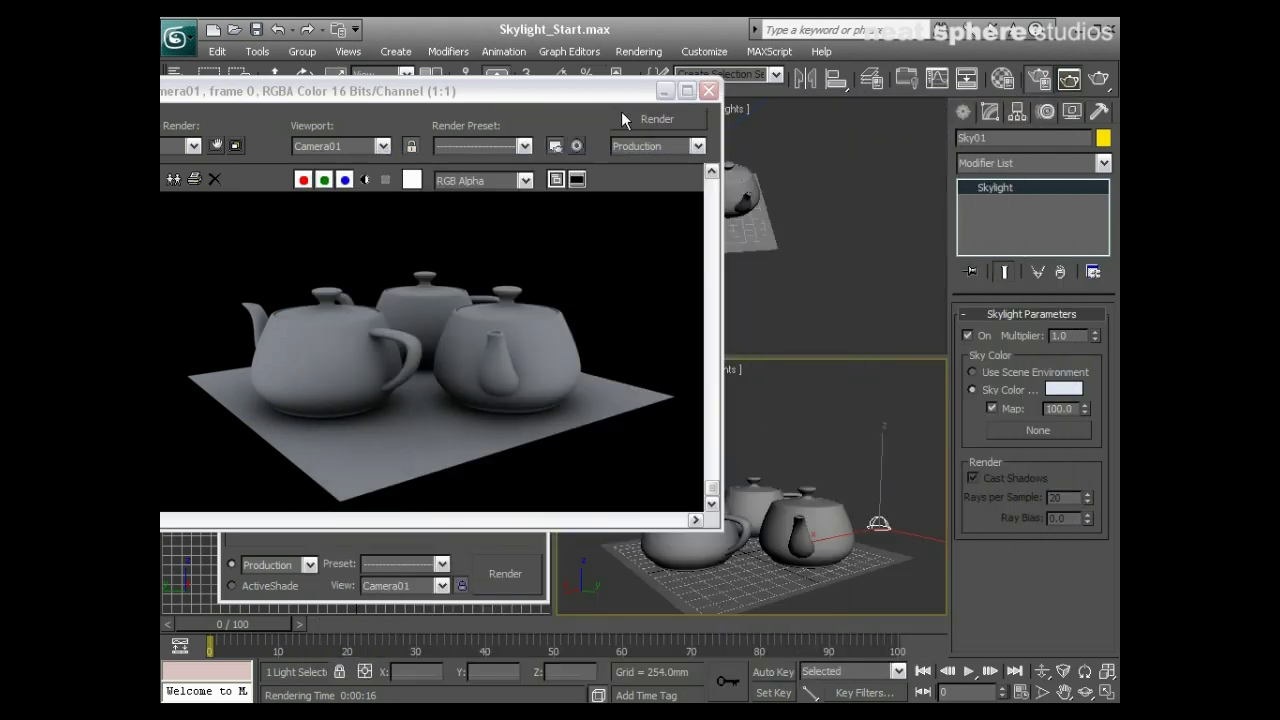
pyautogui.moveTo(588, 97); pyautogui.dragTo(833, 153)
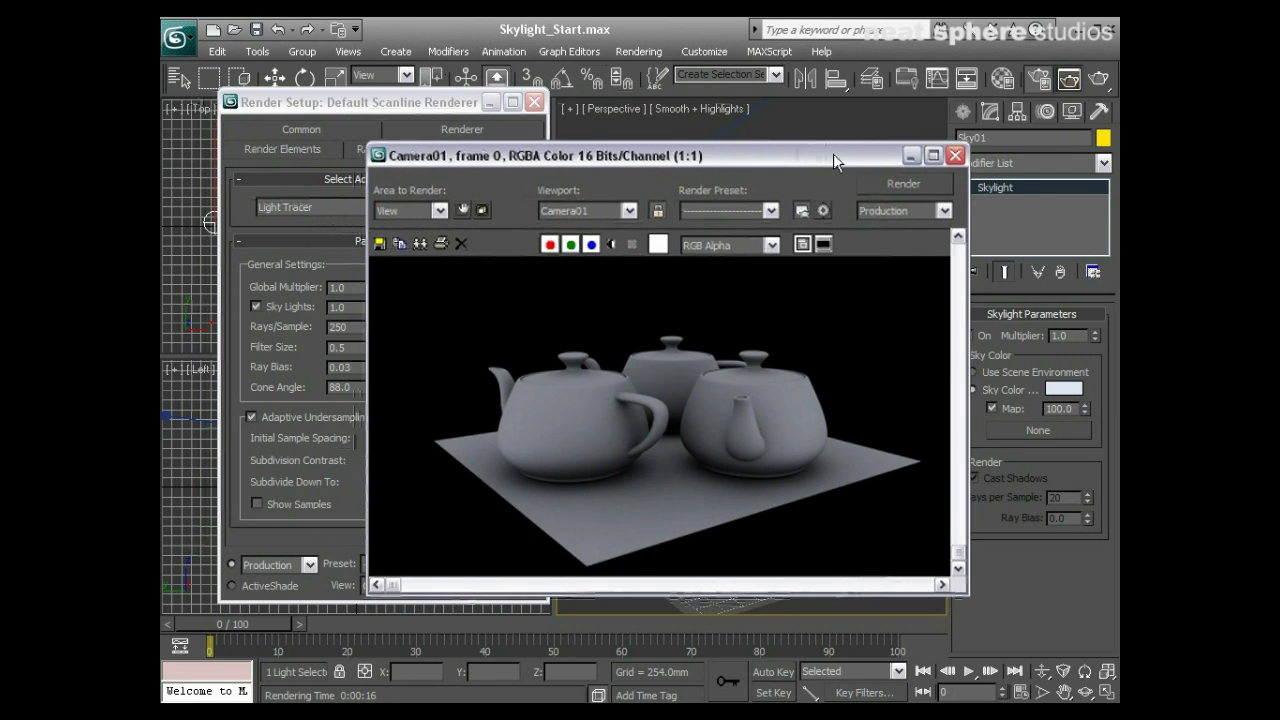
pyautogui.click(955, 155)
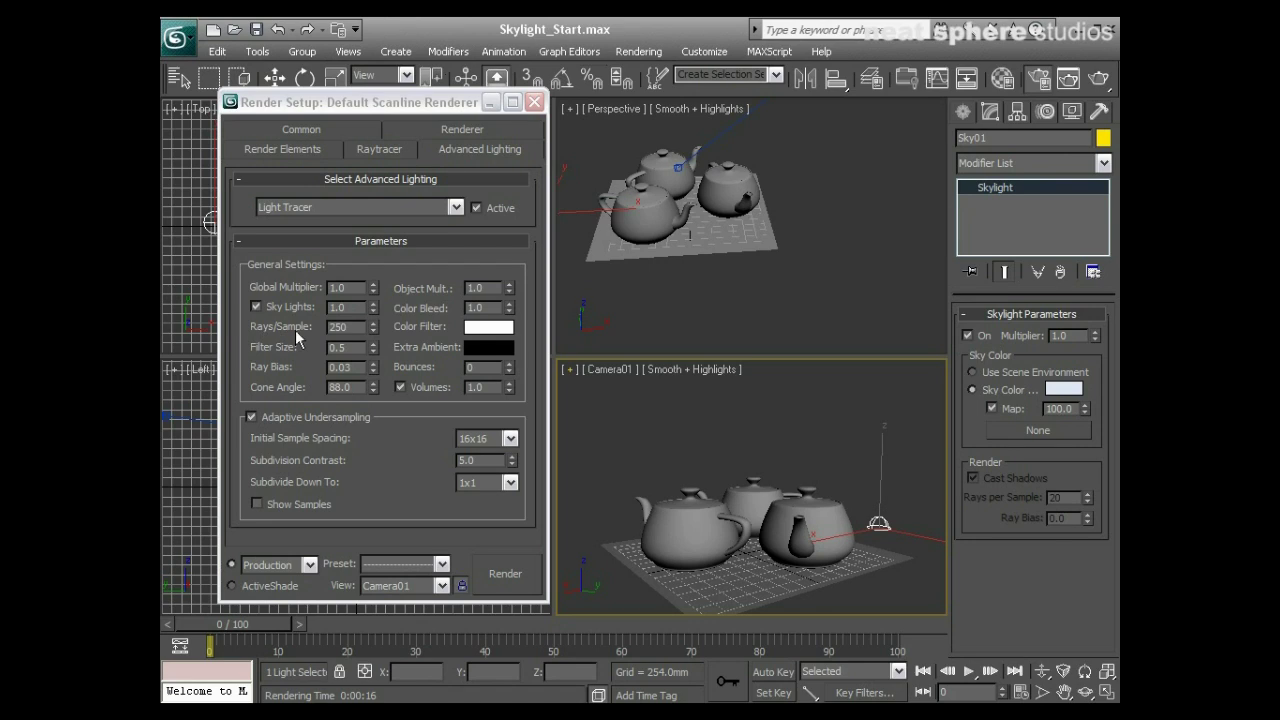
# Set the Light Tracer's Rays/Sample to 125 and Filter Size to 2.5, and render the camera view to check the result.
pyautogui.doubleClick(351, 327)
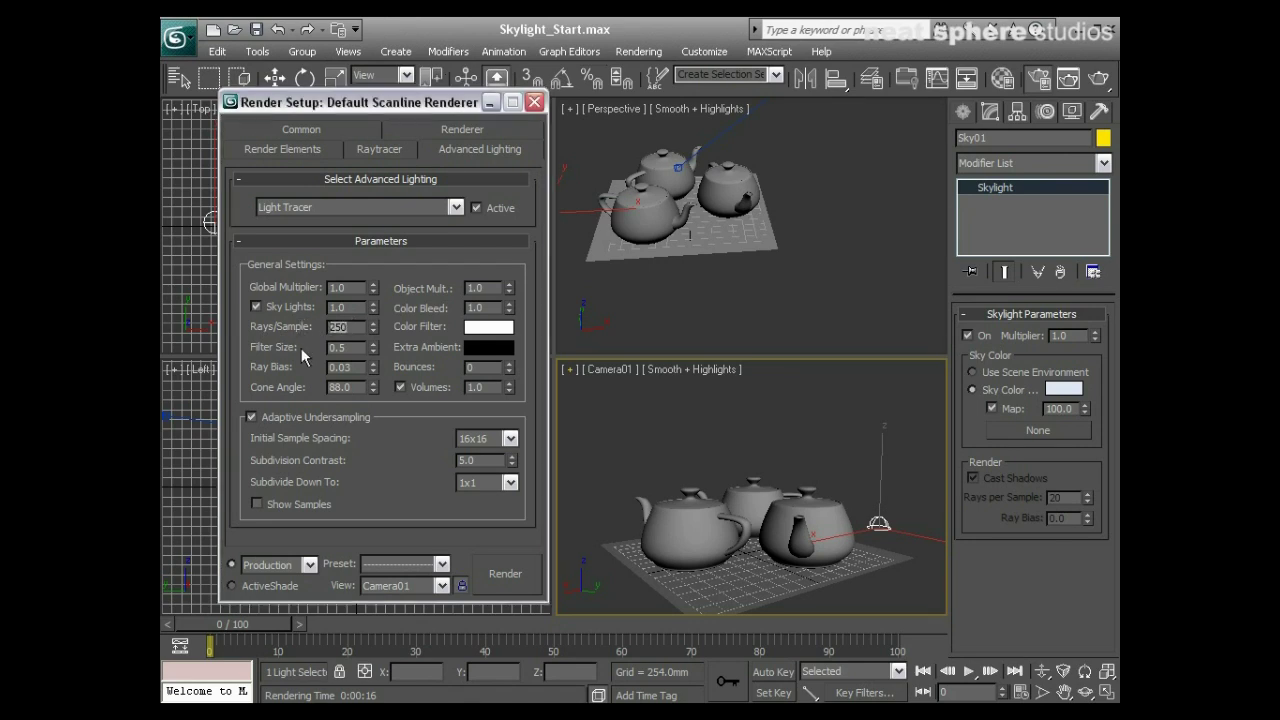
pyautogui.write('125')
pyautogui.press('Return')
pyautogui.doubleClick(336, 347)
pyautogui.write('2.')
pyautogui.click(521, 583)
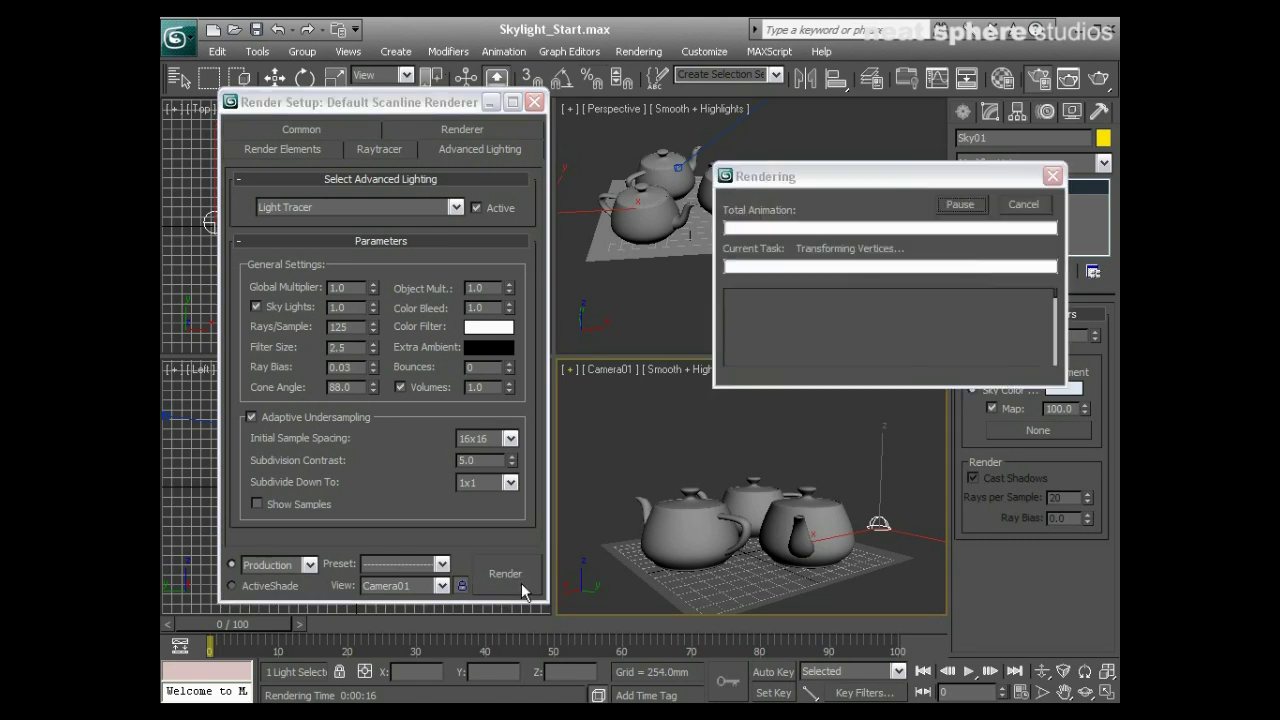
pyautogui.moveTo(668, 158); pyautogui.dragTo(566, 123)
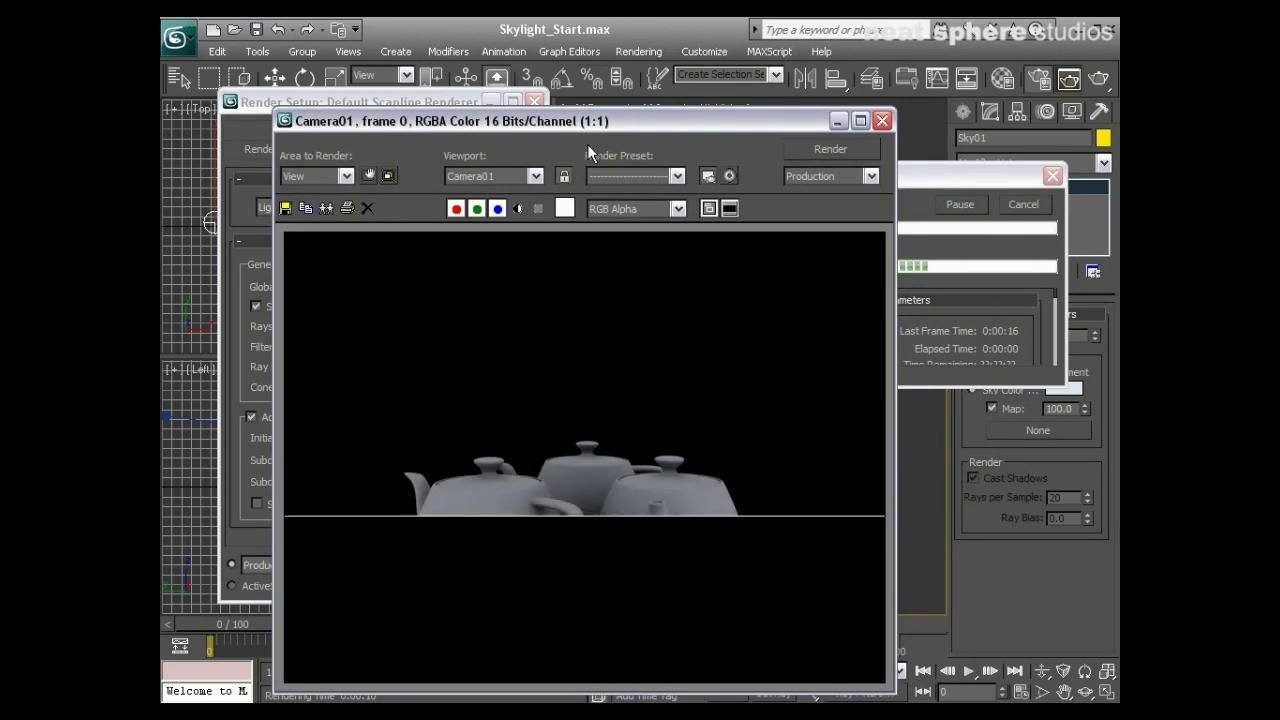
pyautogui.moveTo(592, 128); pyautogui.dragTo(556, 100)
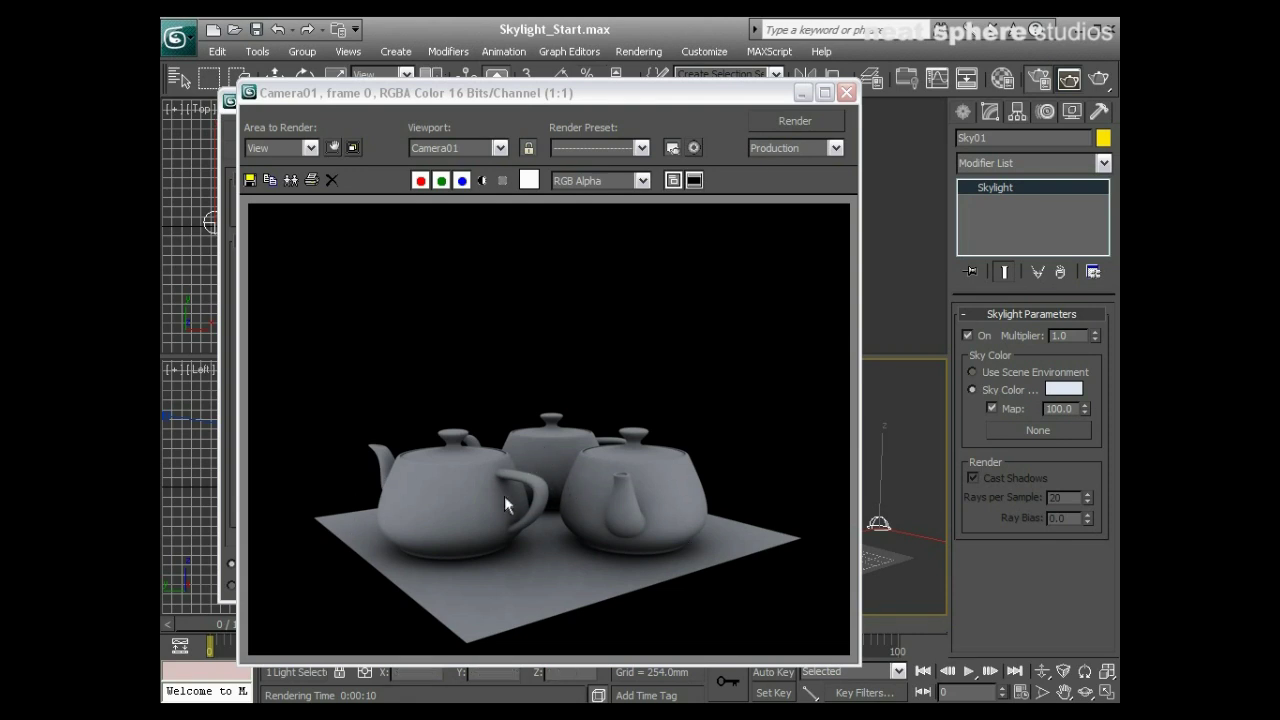
pyautogui.click(846, 92)
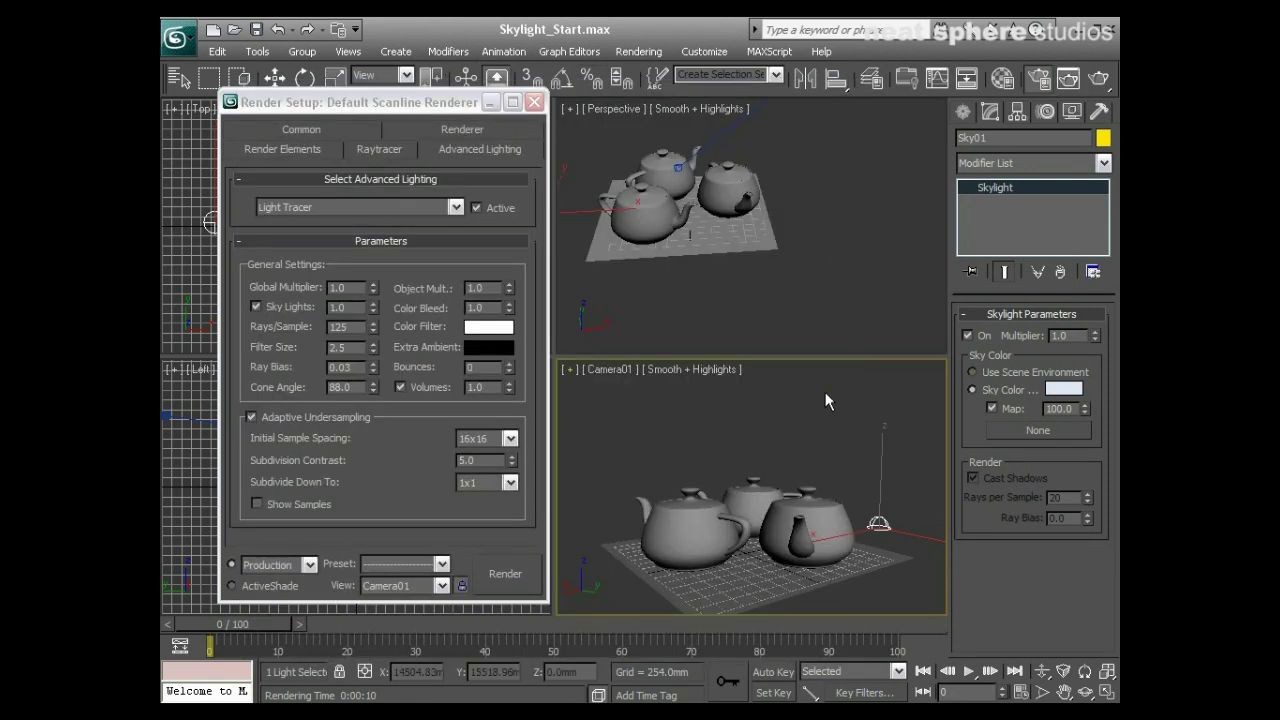
# Close the Render Setup, orbit Camera01 to view the teapots from a higher angle on another side, and render that view.
pyautogui.click(534, 102)
pyautogui.click(1086, 691)
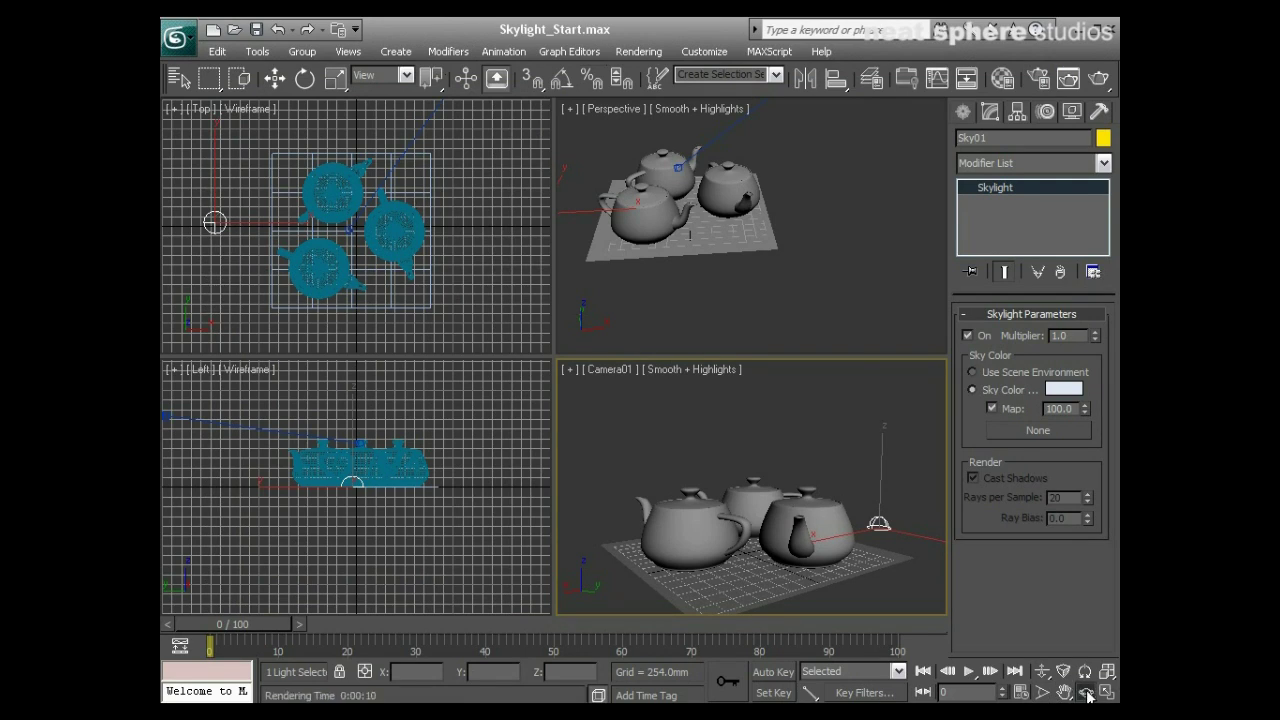
pyautogui.moveTo(826, 481); pyautogui.dragTo(573, 508)
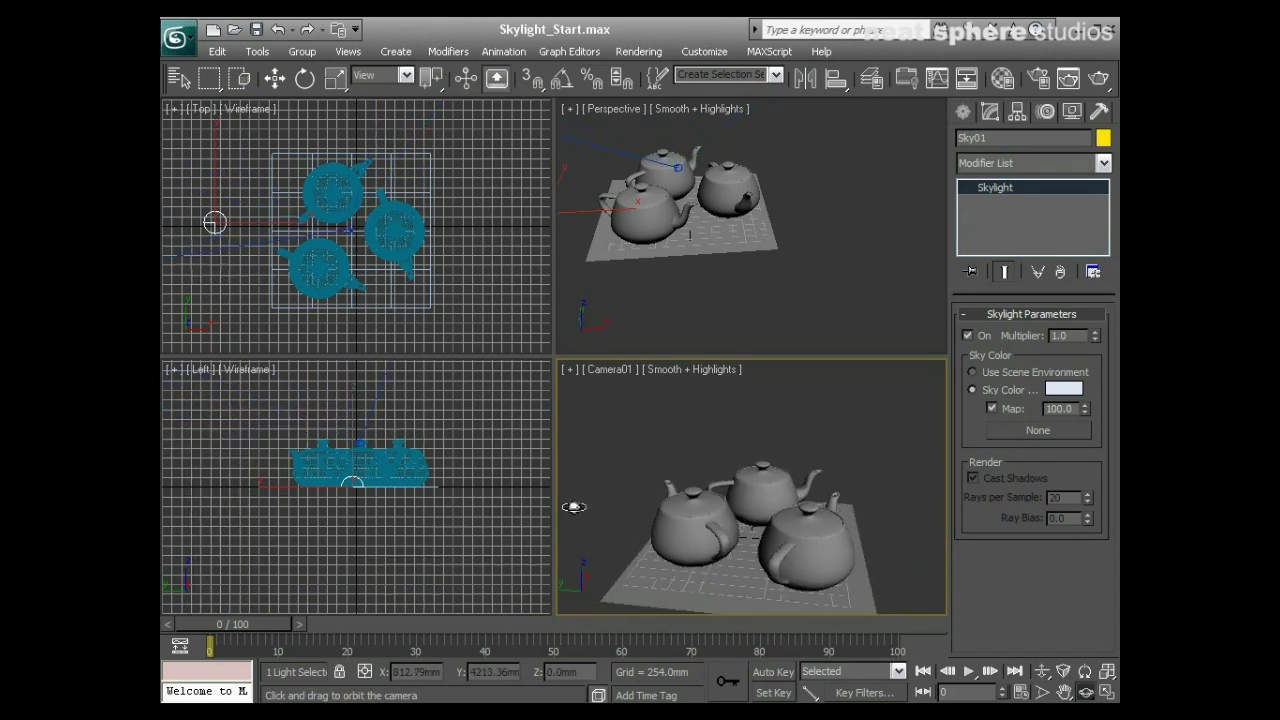
pyautogui.click(1096, 88)
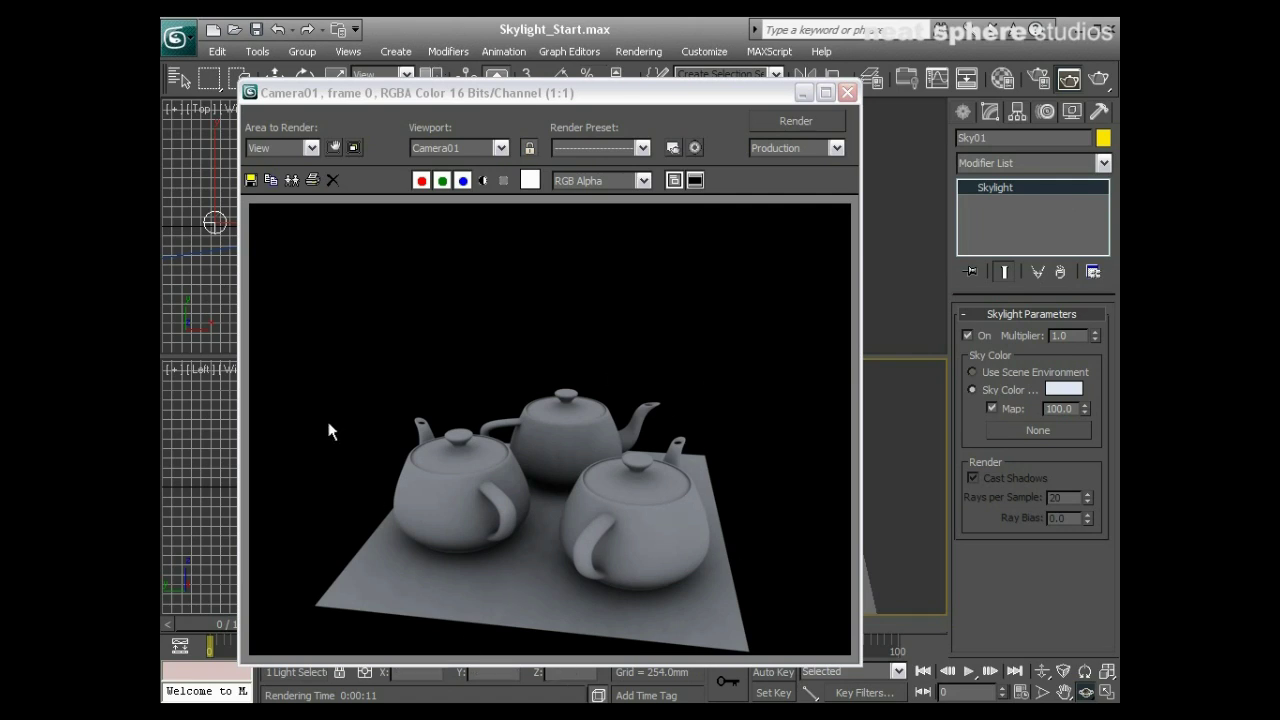
pyautogui.click(850, 94)
# Select all three teapots in the Left view and assign them the blue 01 - Default material.
pyautogui.rightClick(448, 462)
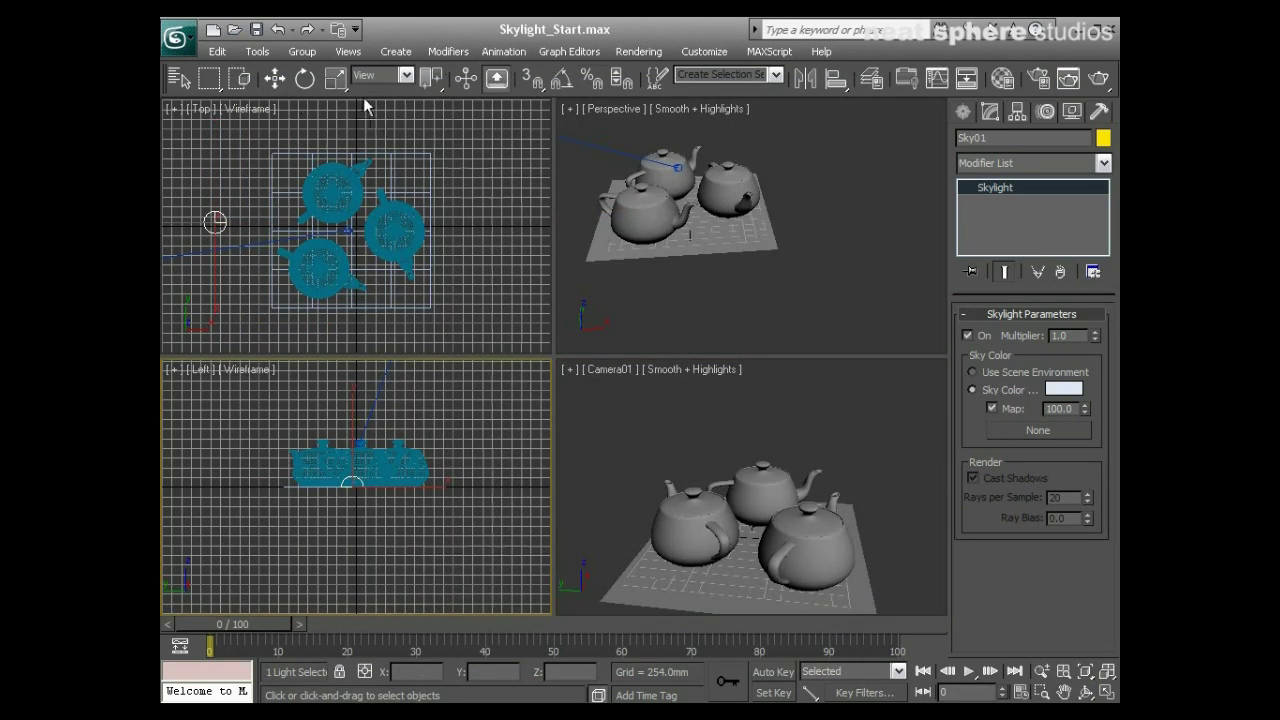
pyautogui.moveTo(371, 90); pyautogui.dragTo(728, 86)
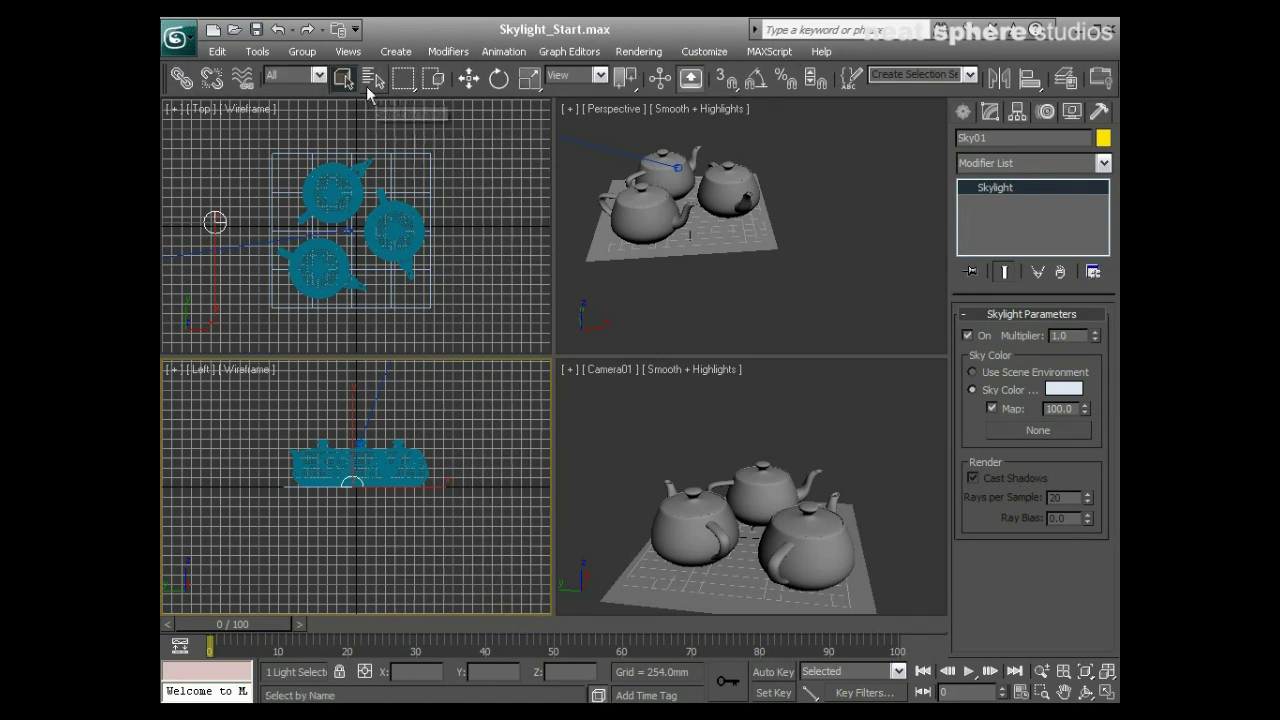
pyautogui.moveTo(364, 466); pyautogui.dragTo(284, 470)
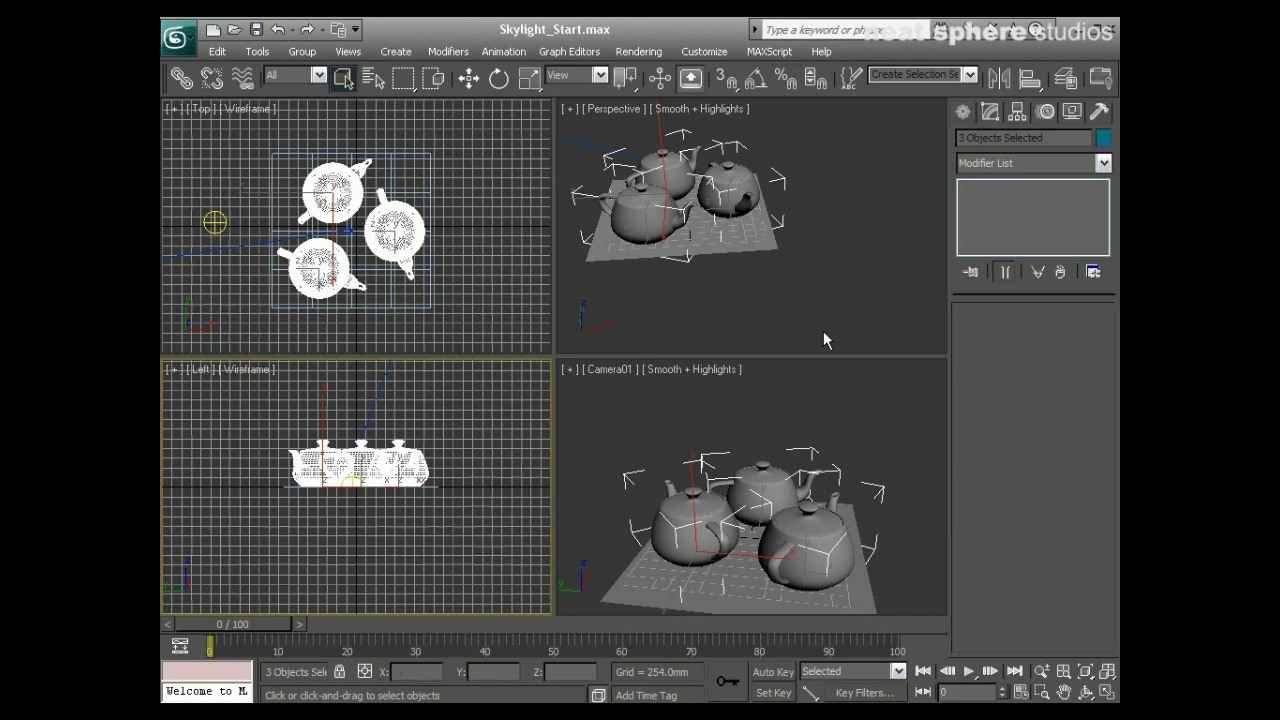
pyautogui.moveTo(899, 88); pyautogui.dragTo(704, 90)
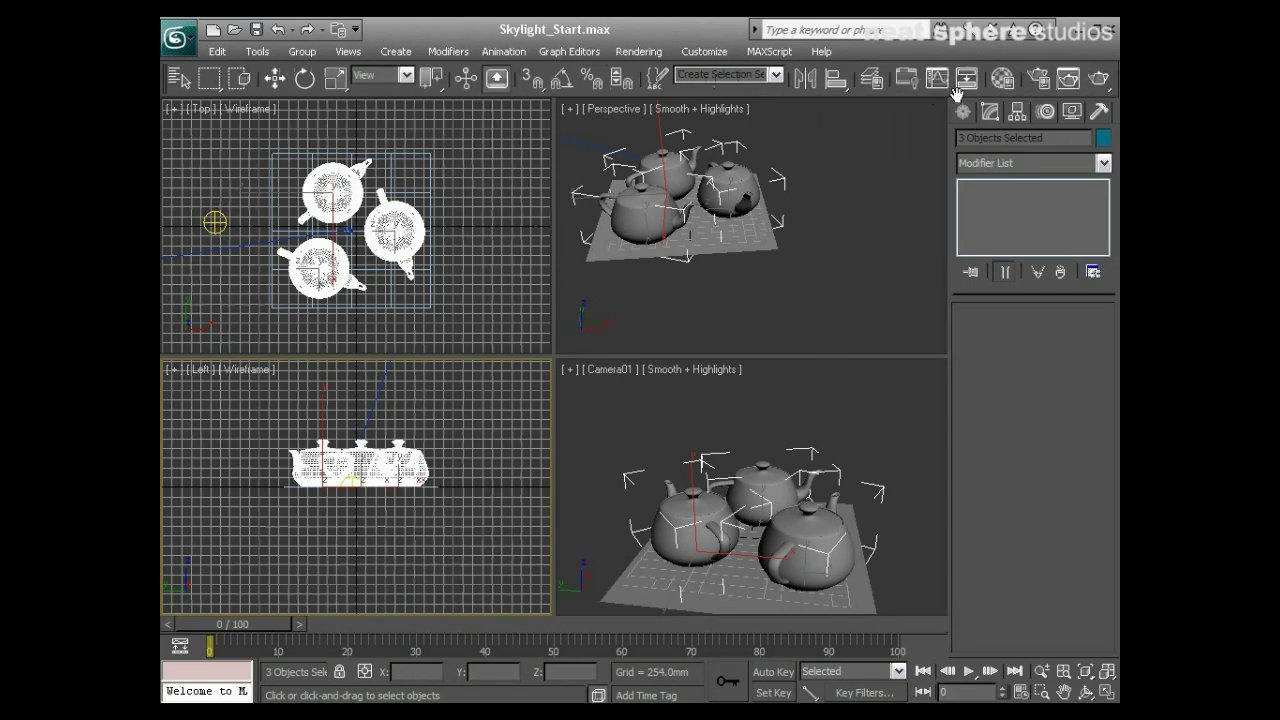
pyautogui.click(1003, 78)
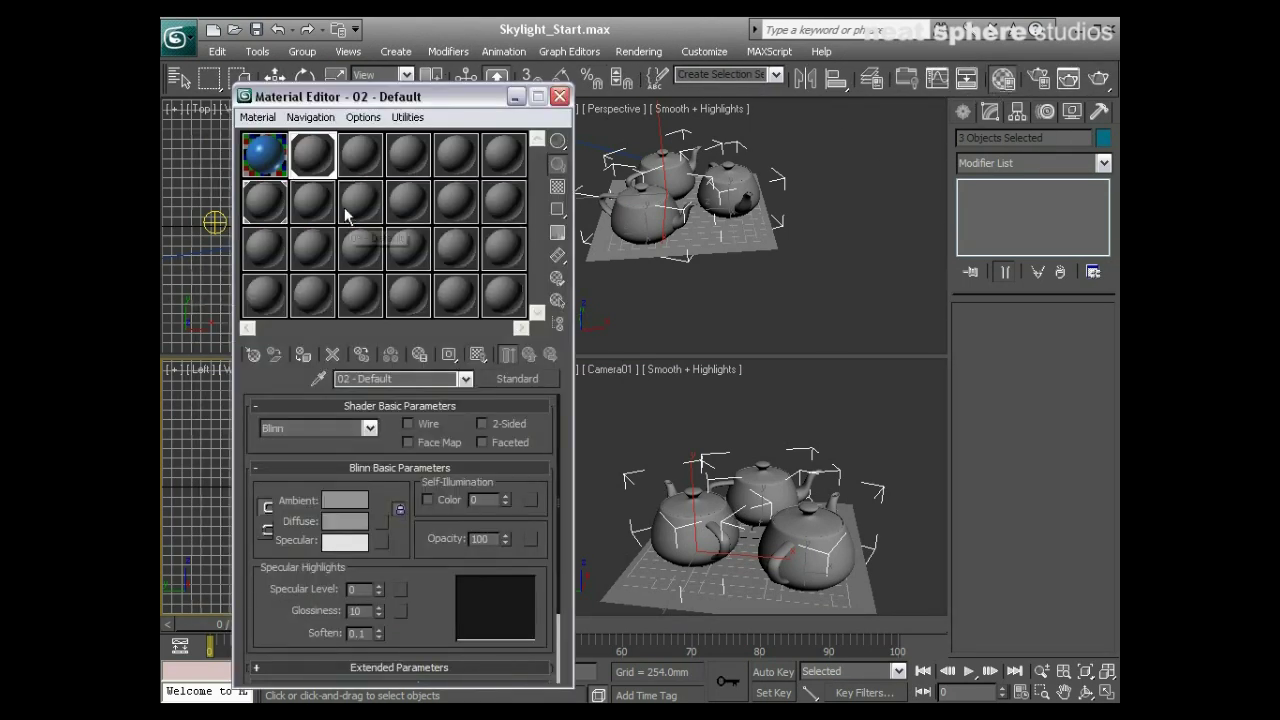
pyautogui.click(268, 152)
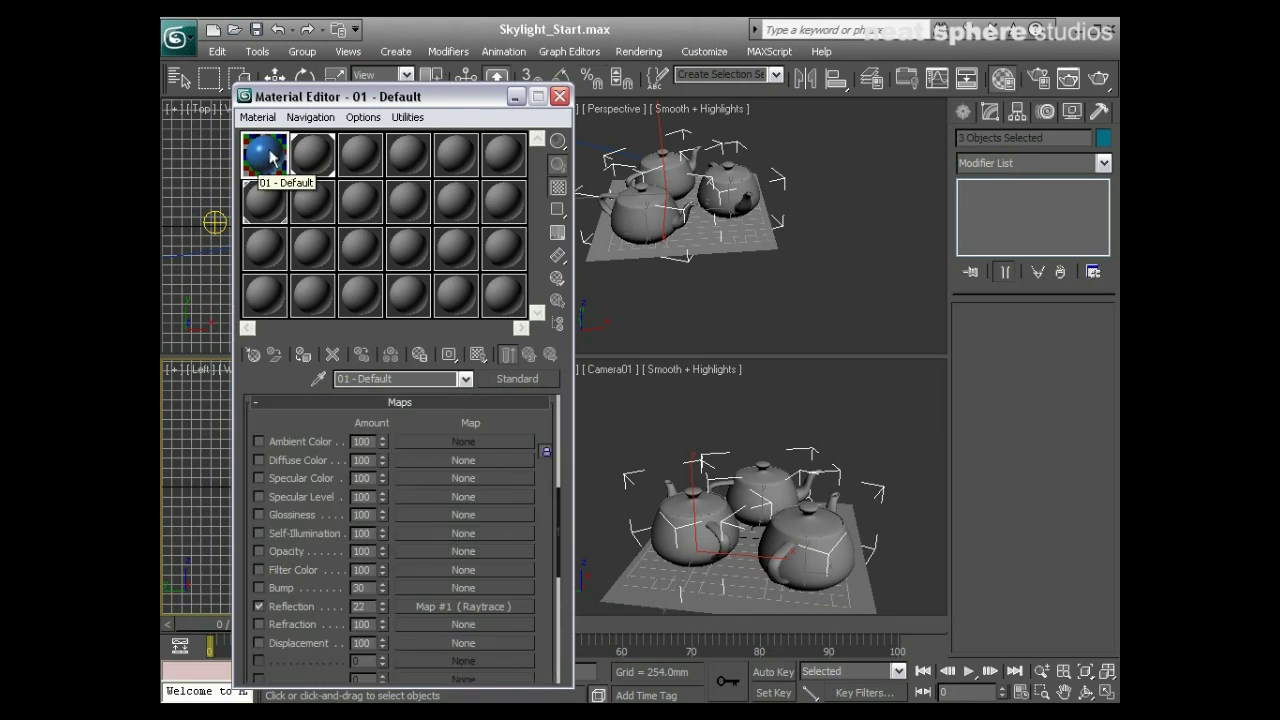
pyautogui.click(303, 356)
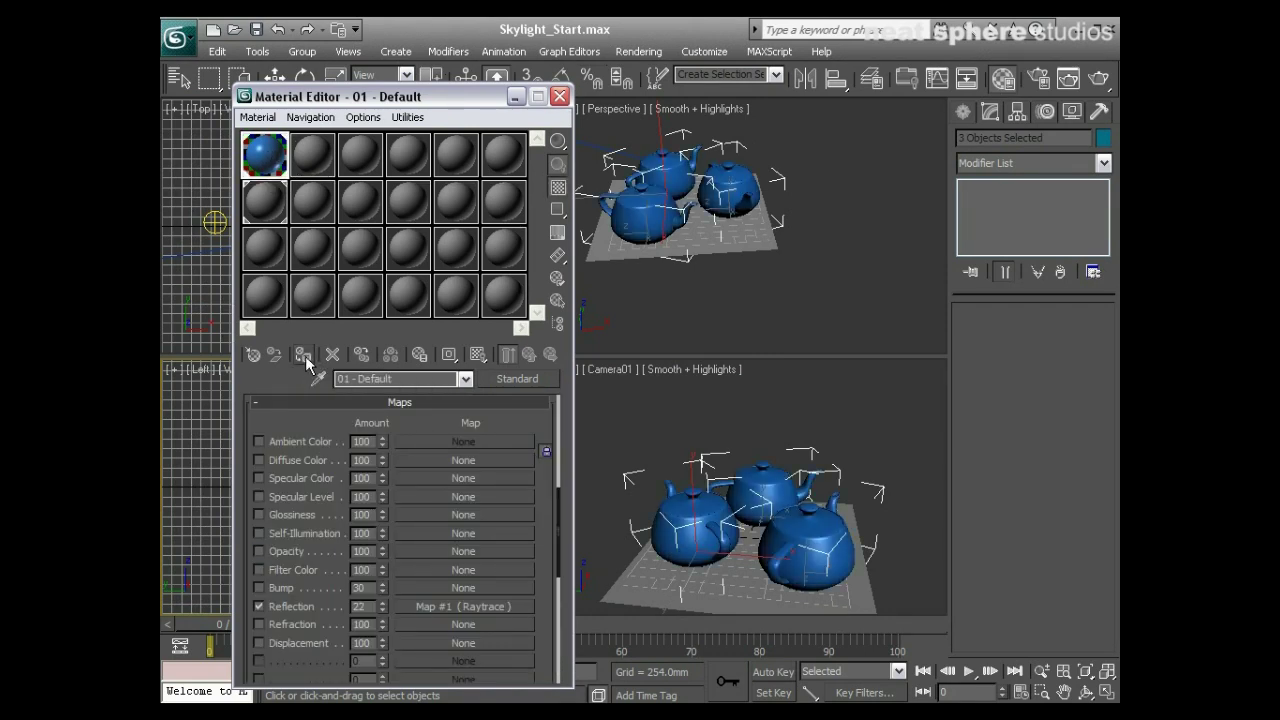
# Examine the blue material's specular highlights and Raytrace reflection map, close the Material Editor, and deselect the teapots with the camera view active.
pyautogui.moveTo(543, 437); pyautogui.dragTo(460, 700)
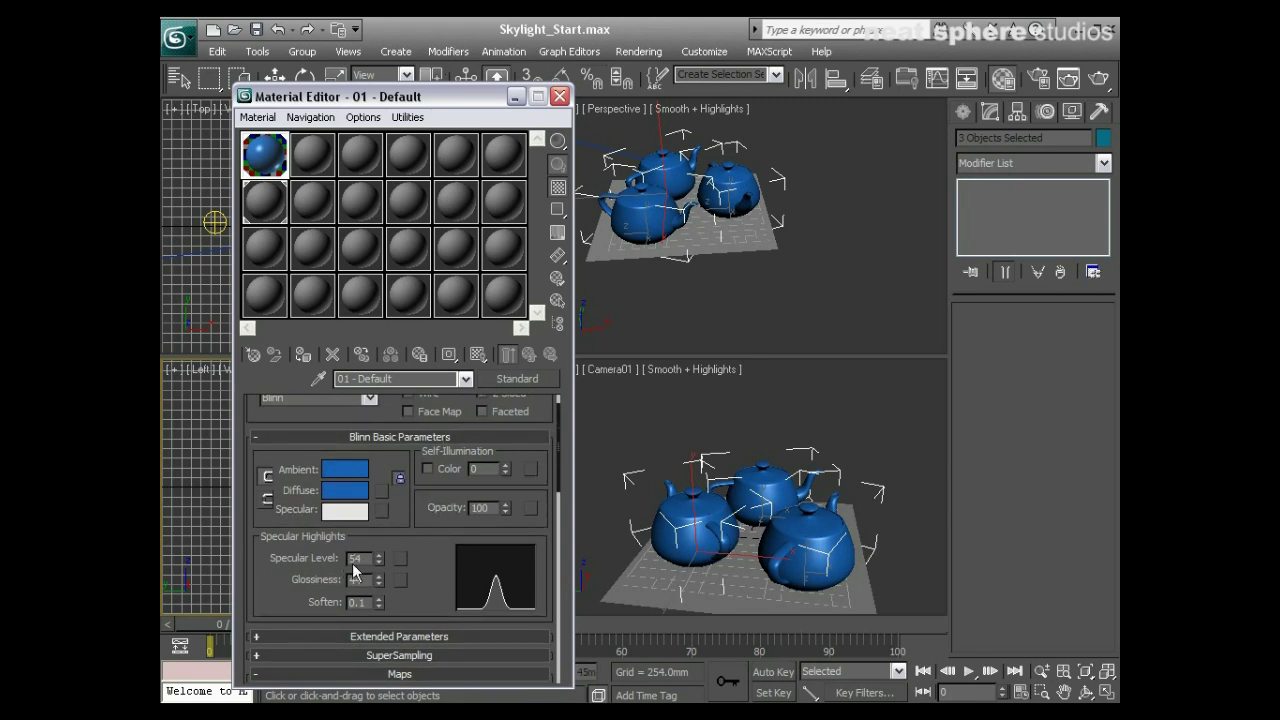
pyautogui.scroll(-5, 333, 578)
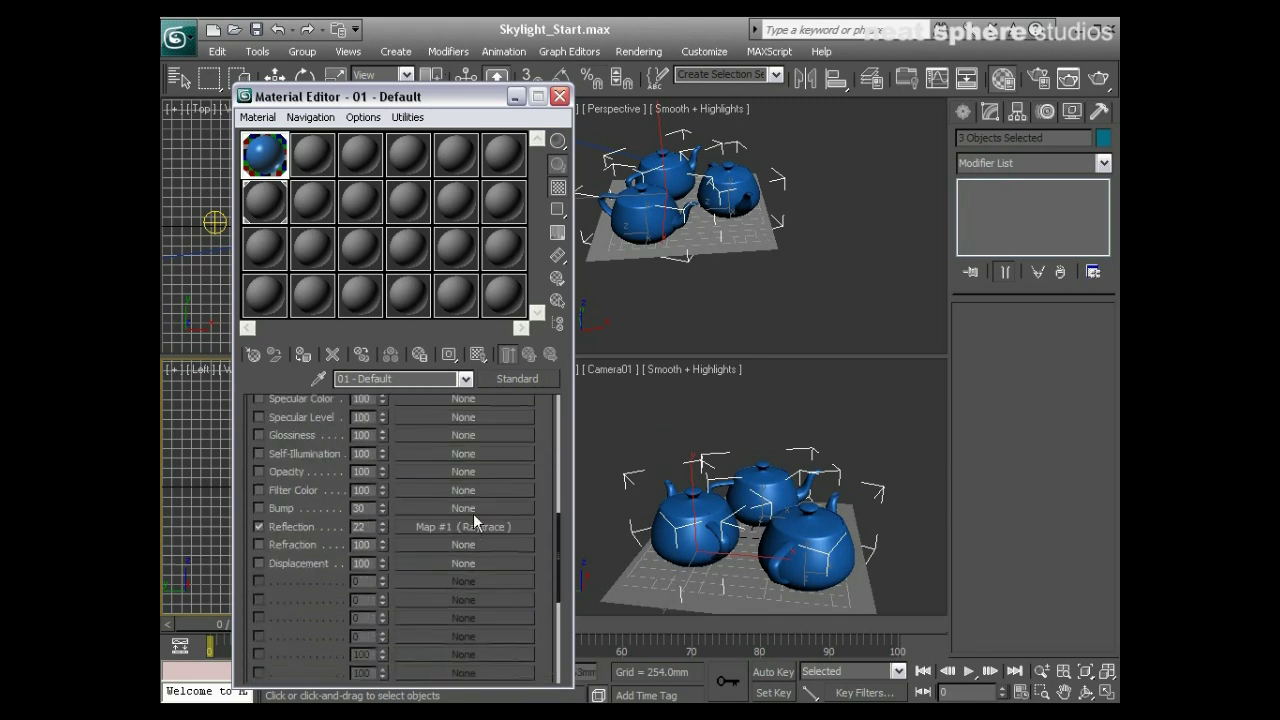
pyautogui.click(426, 526)
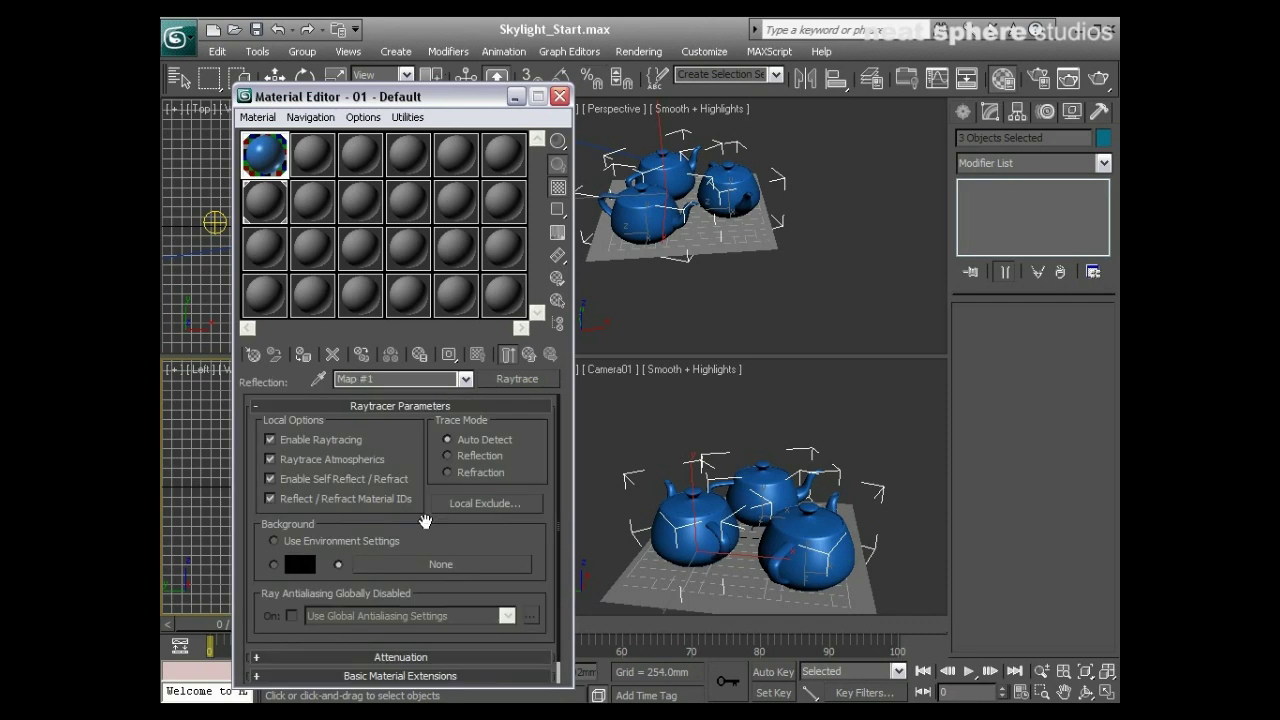
pyautogui.moveTo(441, 541); pyautogui.dragTo(440, 455)
pyautogui.click(560, 96)
pyautogui.click(716, 422)
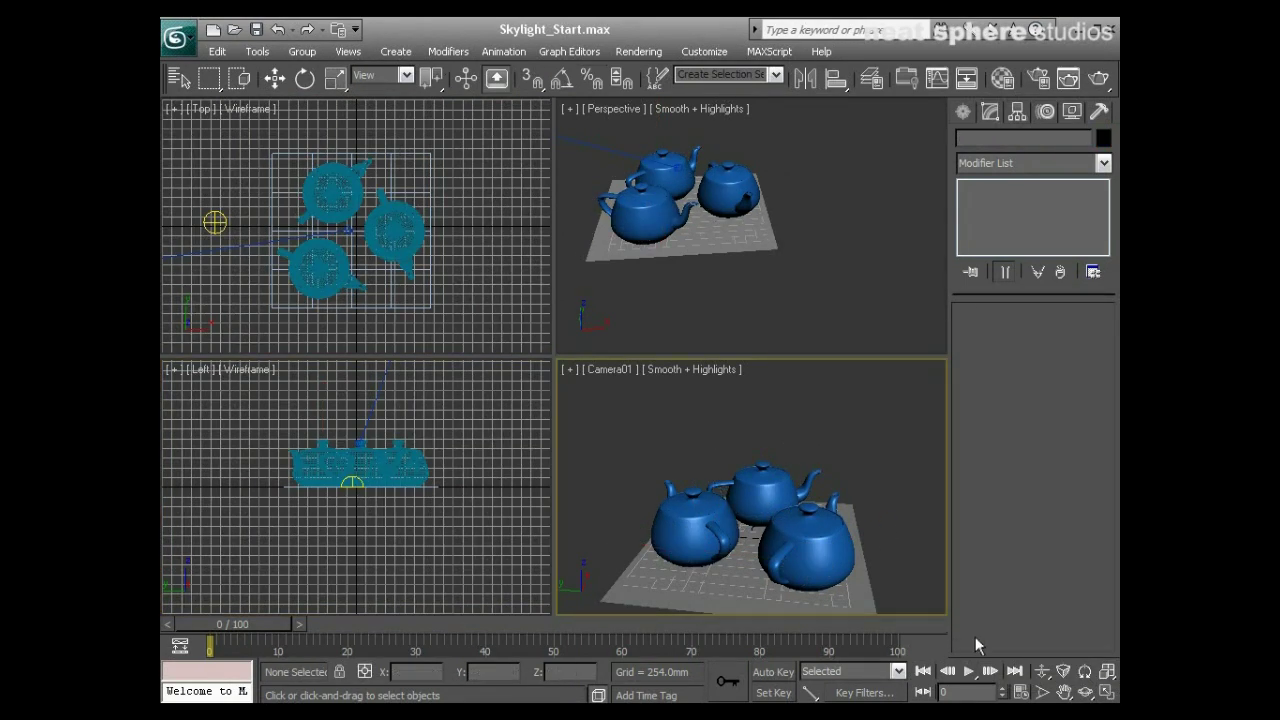
# Orbit and dolly Camera01 to a low, close view of the teapots, render it to check the reflections, and close the render.
pyautogui.click(1085, 692)
pyautogui.moveTo(793, 556); pyautogui.dragTo(800, 525)
pyautogui.click(1041, 671)
pyautogui.moveTo(874, 570); pyautogui.dragTo(815, 527)
pyautogui.click(1065, 692)
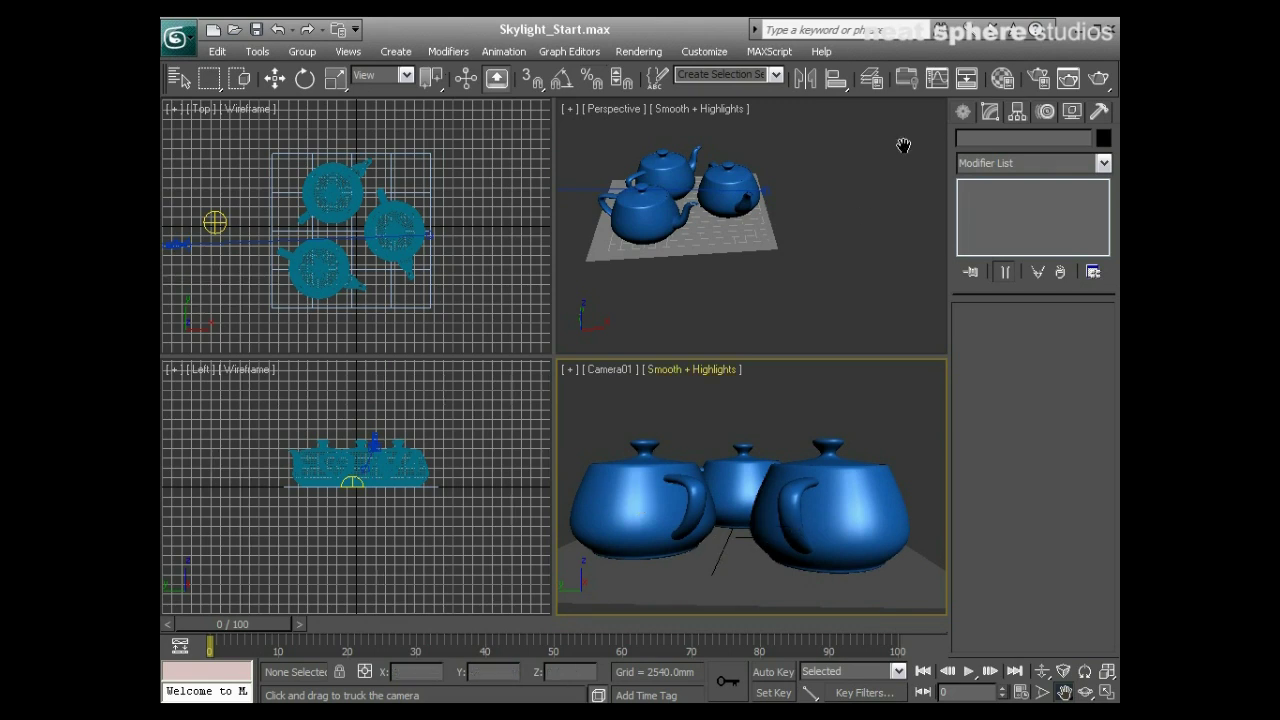
pyautogui.click(1098, 78)
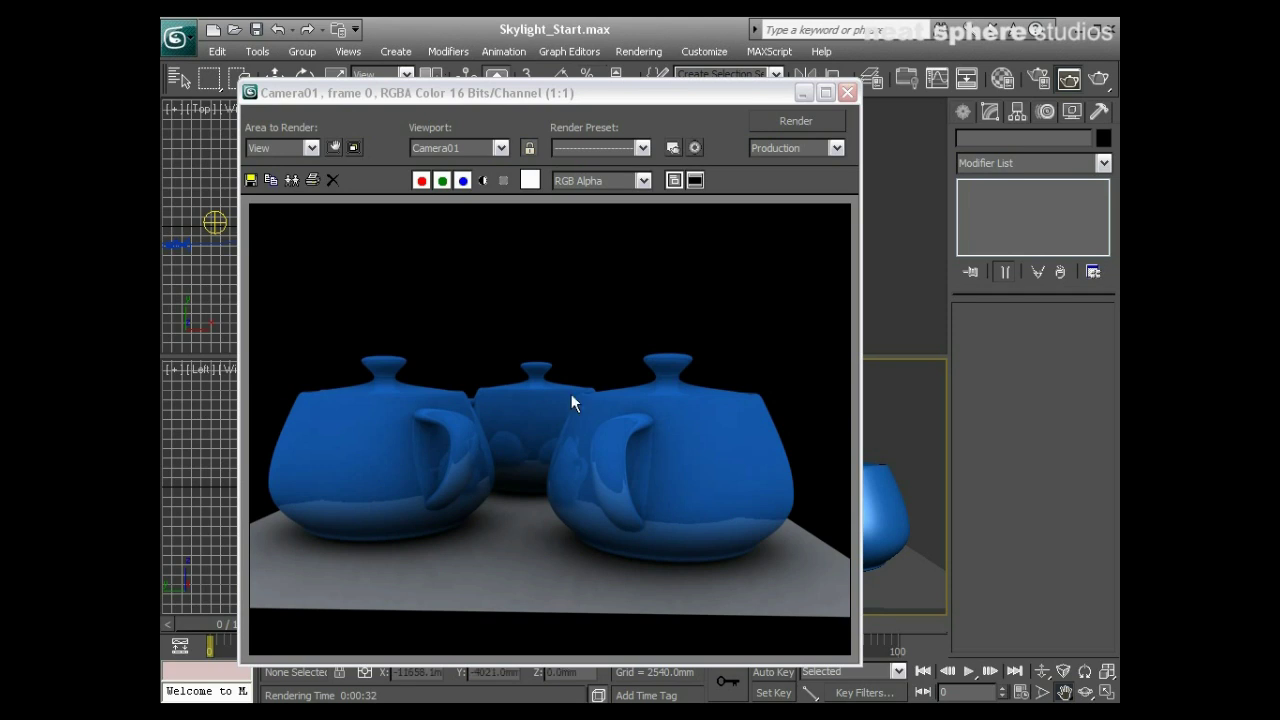
pyautogui.click(847, 93)
# Set the Light Tracer's Rays/Sample to 150, Filter Size to 2.0, and Bounces to 1.
pyautogui.click(1041, 675)
pyautogui.moveTo(788, 437); pyautogui.dragTo(857, 509)
pyautogui.click(1085, 690)
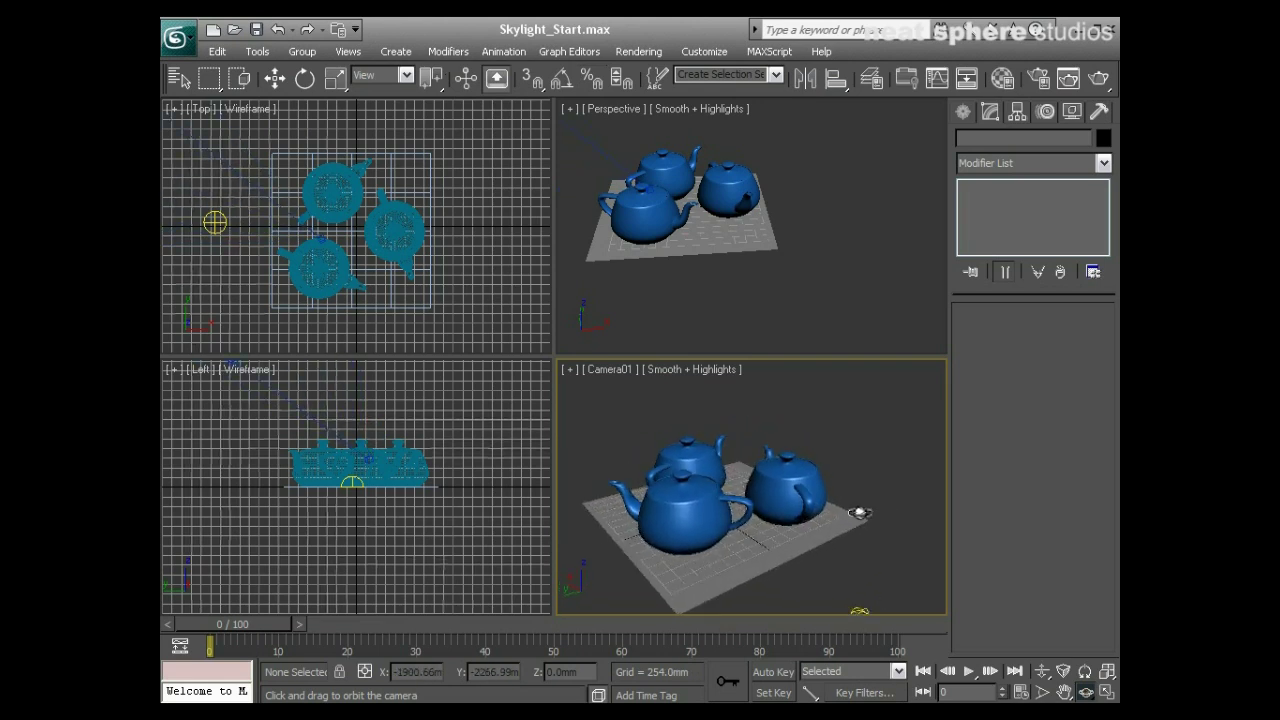
pyautogui.click(1039, 77)
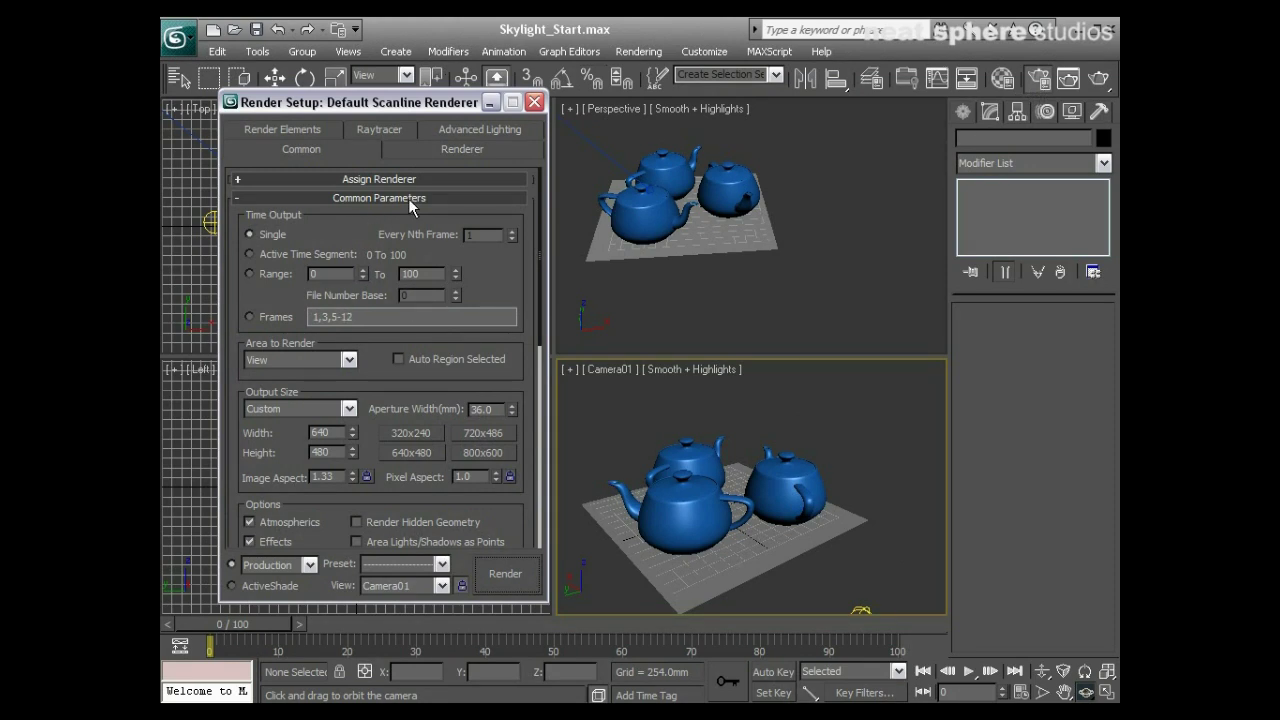
pyautogui.click(446, 136)
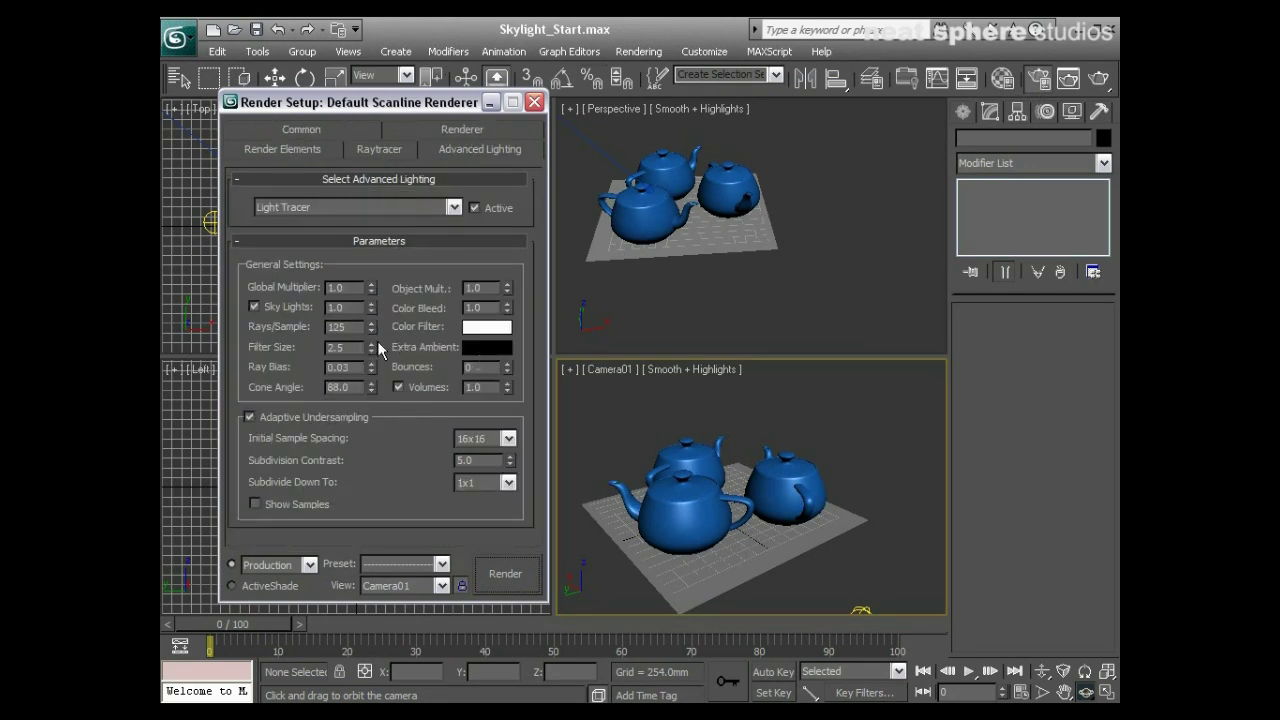
pyautogui.doubleClick(347, 347)
pyautogui.write('150')
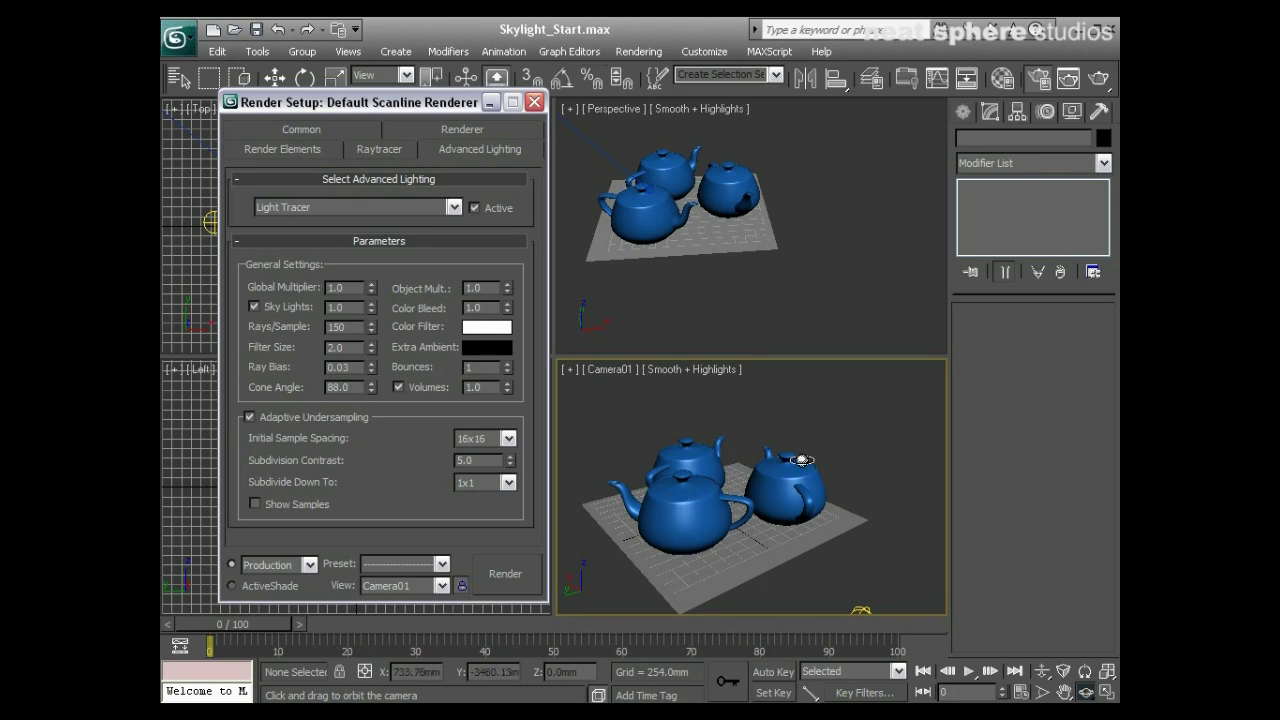
# Reframe Camera01 low and close to the teapots, render that view, and minimize the Render Setup after closing the render.
pyautogui.moveTo(694, 577); pyautogui.dragTo(662, 531)
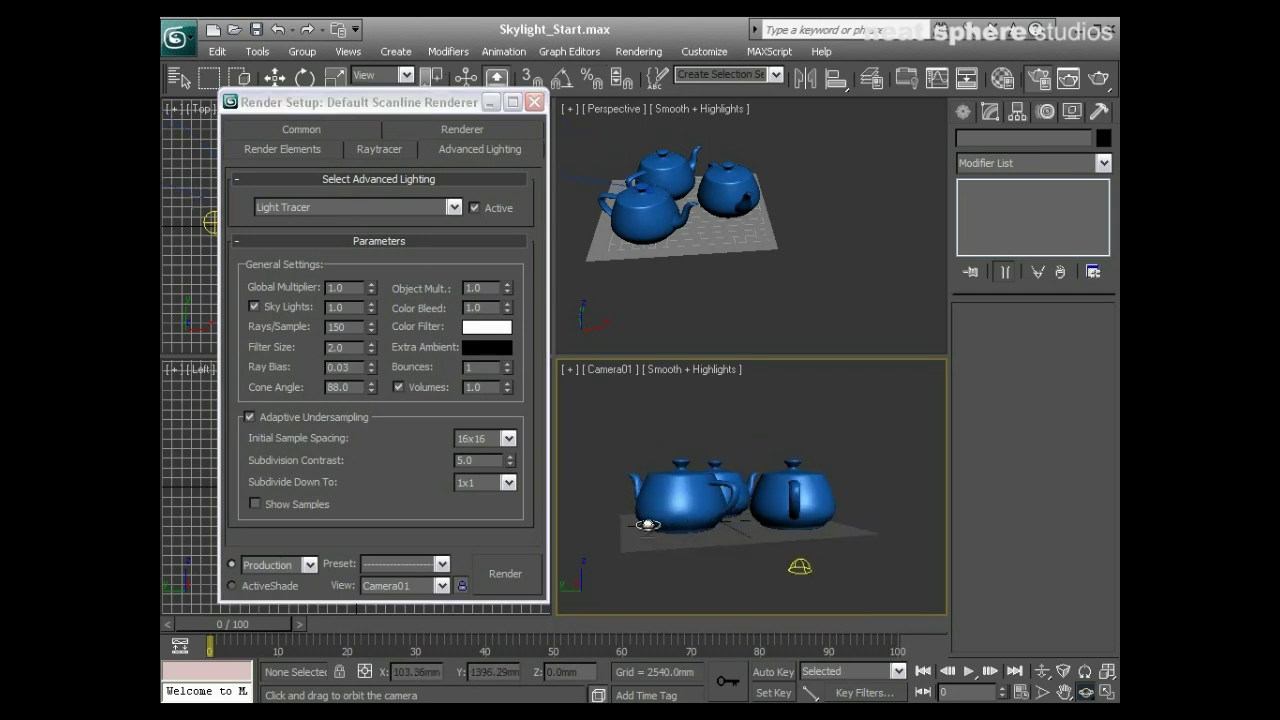
pyautogui.click(1042, 671)
pyautogui.moveTo(903, 603); pyautogui.dragTo(869, 549)
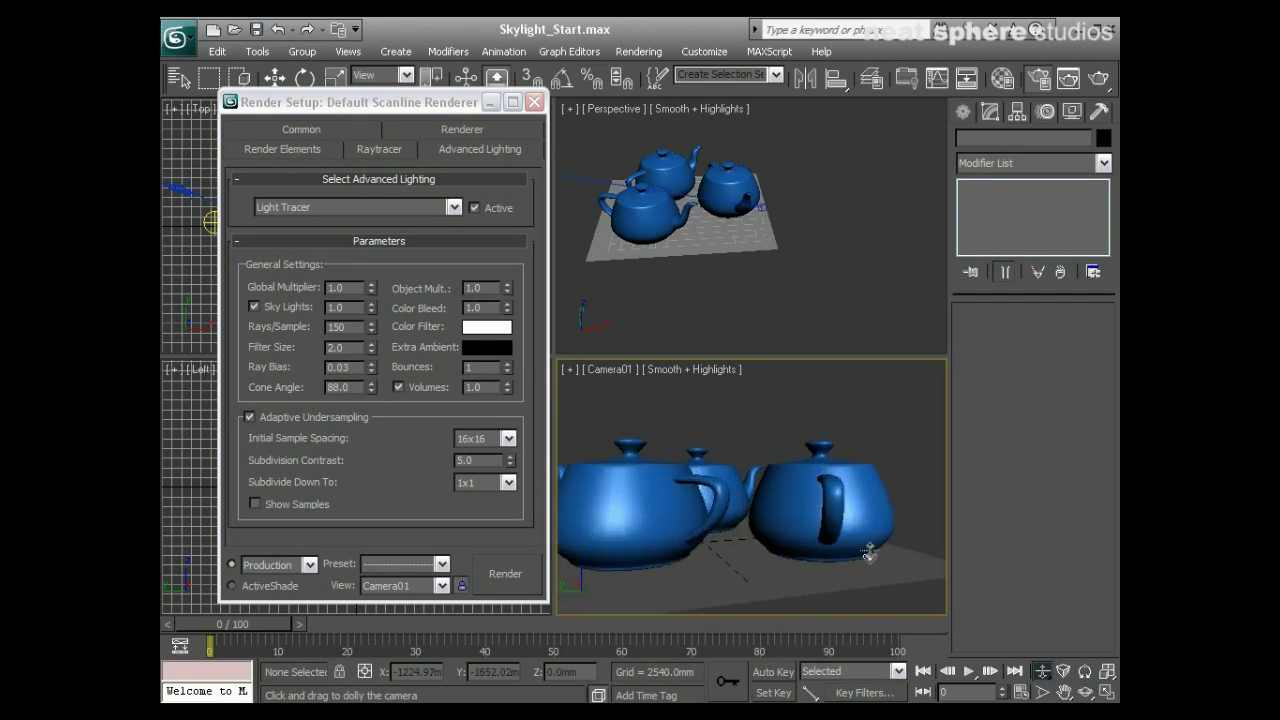
pyautogui.click(505, 574)
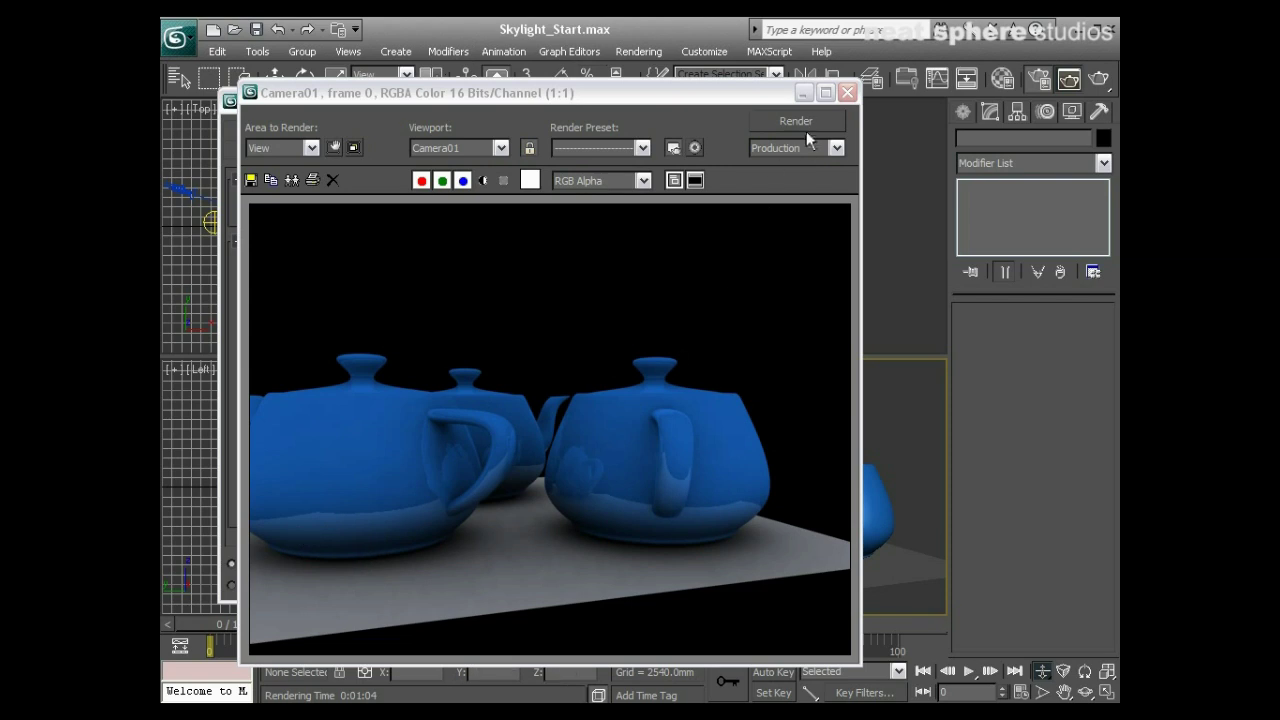
pyautogui.click(845, 98)
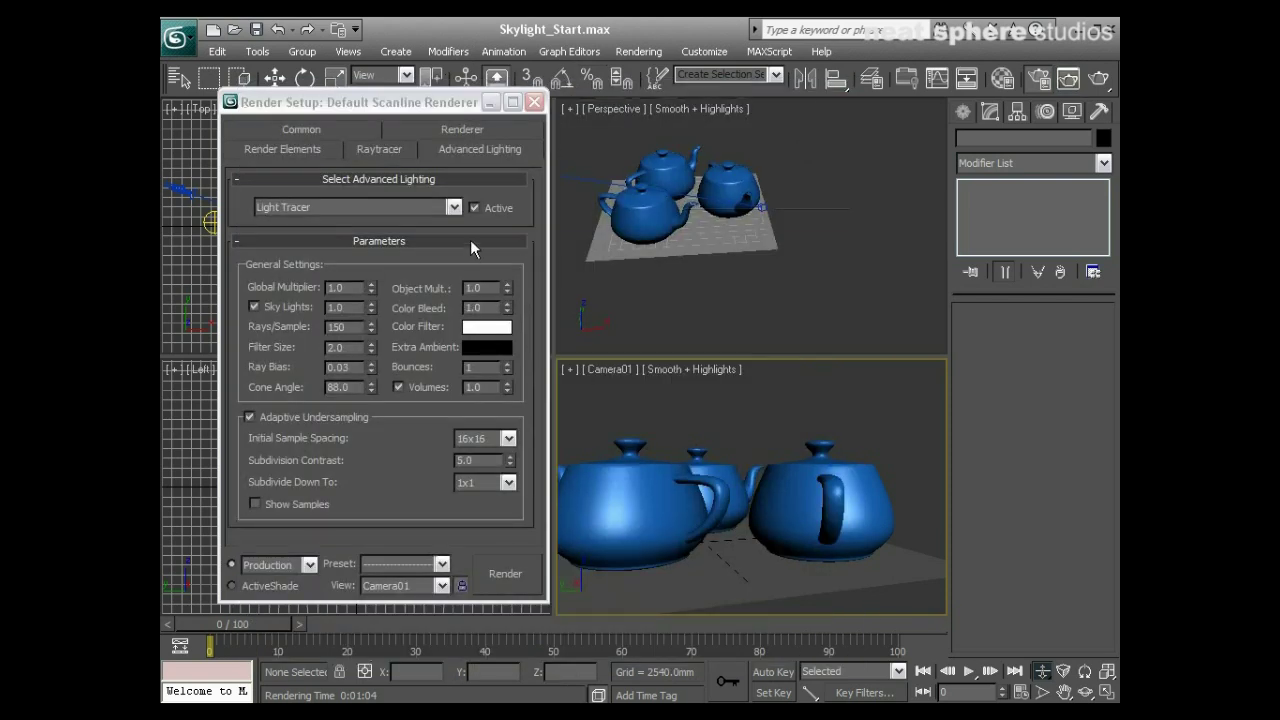
pyautogui.click(491, 103)
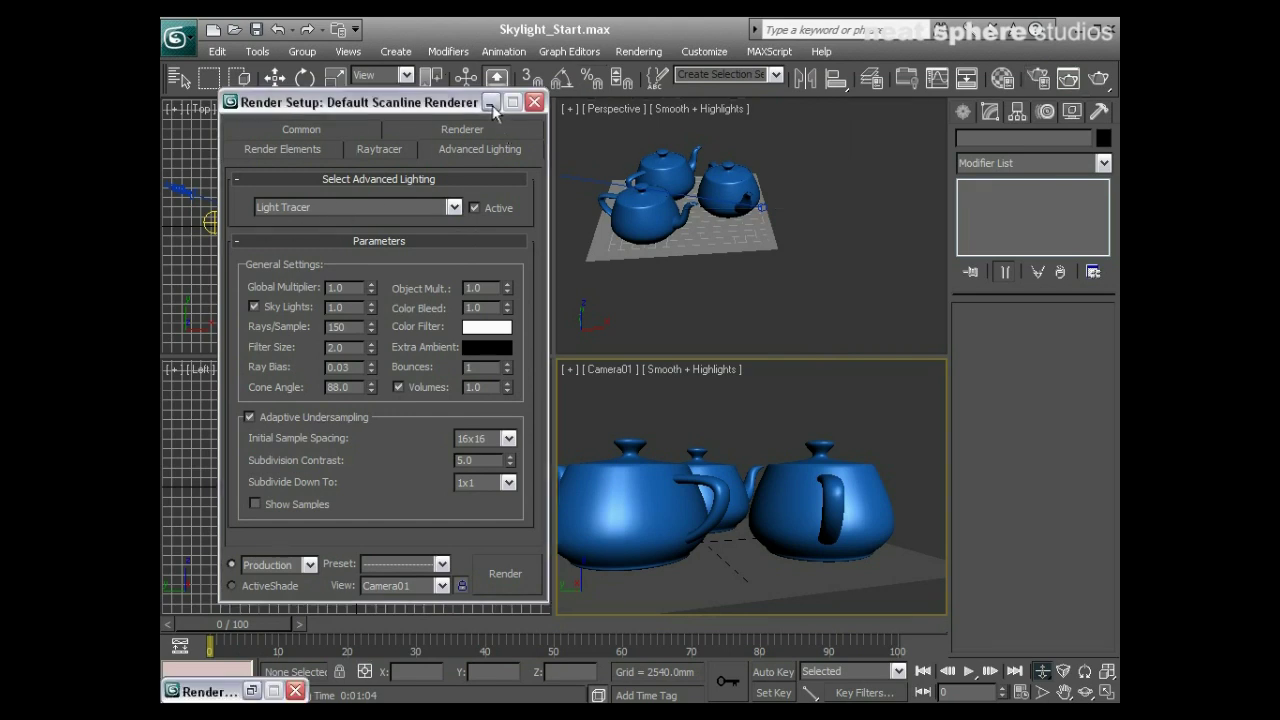
# Dolly Camera01 away from the teapots and orbit it to a higher angle.
pyautogui.moveTo(837, 406); pyautogui.dragTo(846, 552)
pyautogui.click(1085, 692)
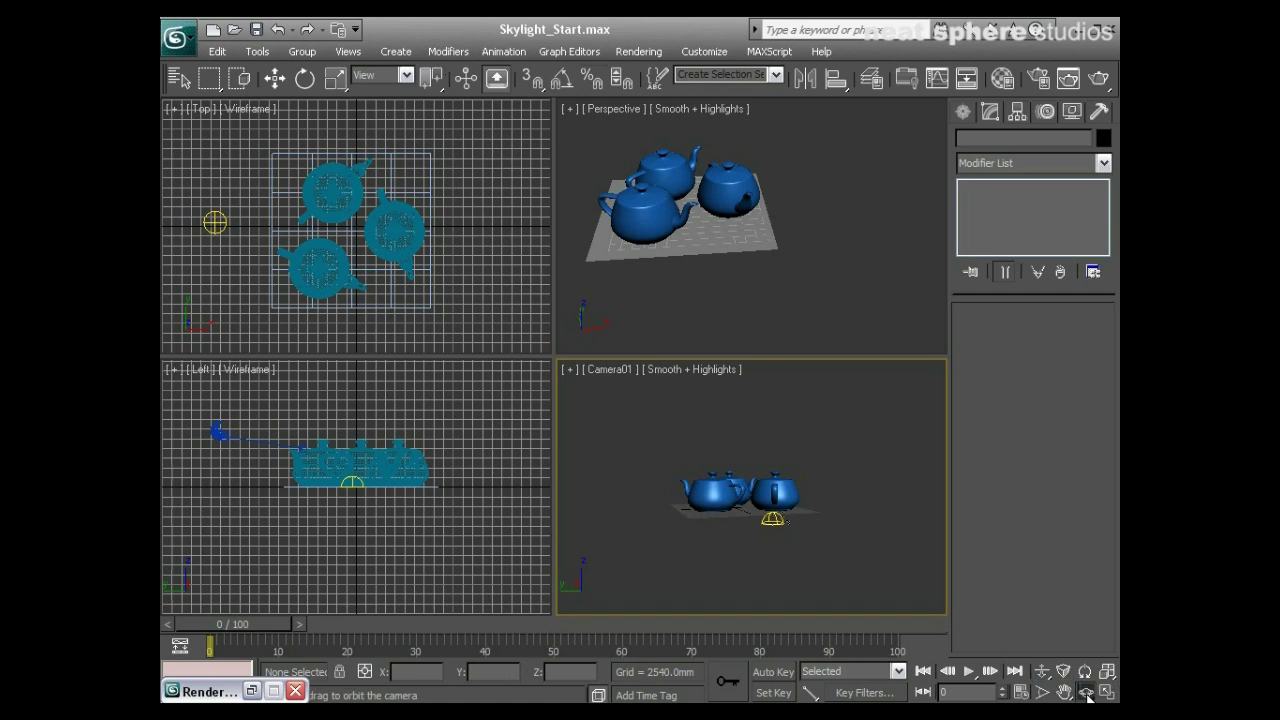
pyautogui.moveTo(735, 492); pyautogui.dragTo(772, 508)
# Create a Target Spot light aimed at the teapots in the maximized Perspective view and move it high above them.
pyautogui.click(690, 233)
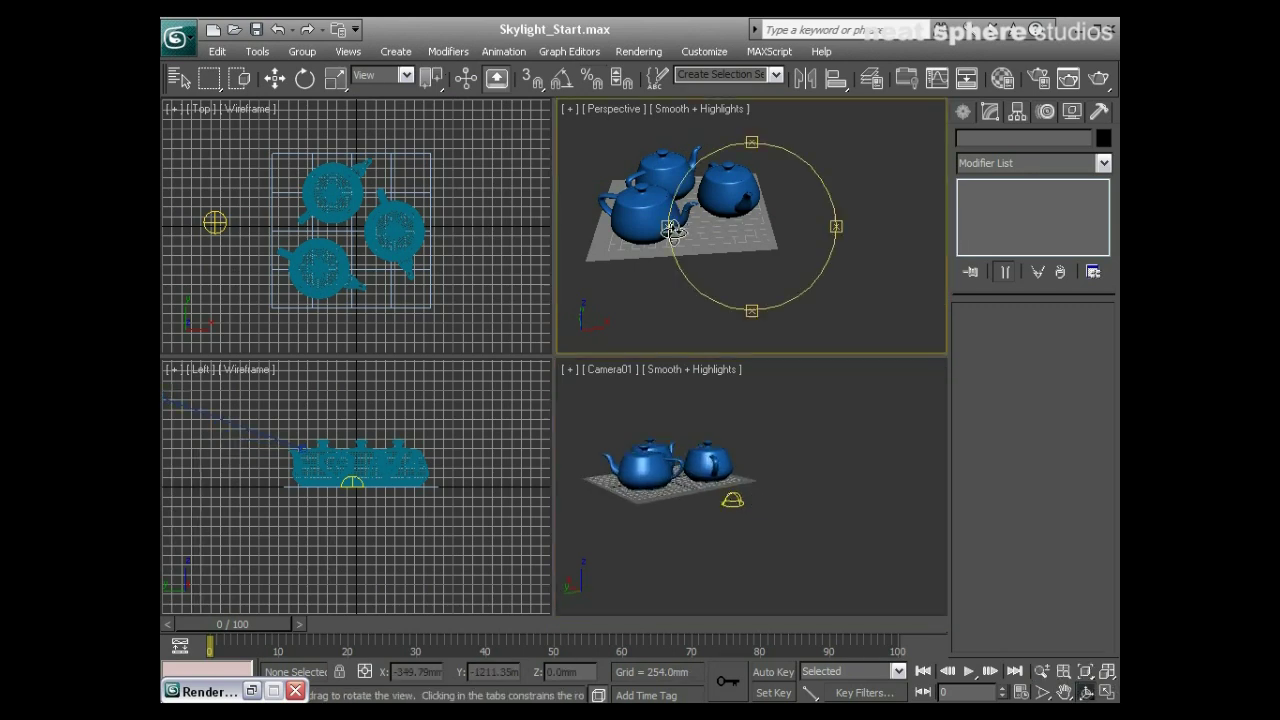
pyautogui.click(1106, 692)
pyautogui.moveTo(451, 366); pyautogui.dragTo(491, 366)
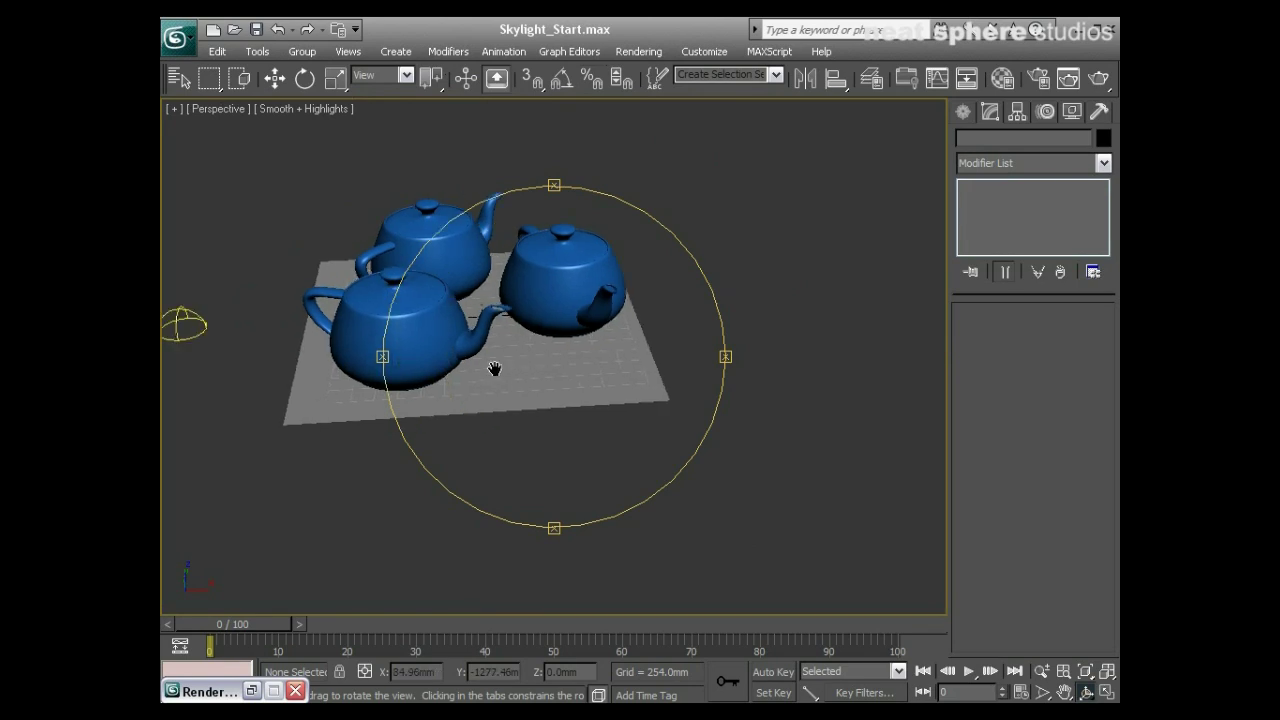
pyautogui.hotkey('alt', 'z')
pyautogui.moveTo(459, 315); pyautogui.dragTo(462, 361)
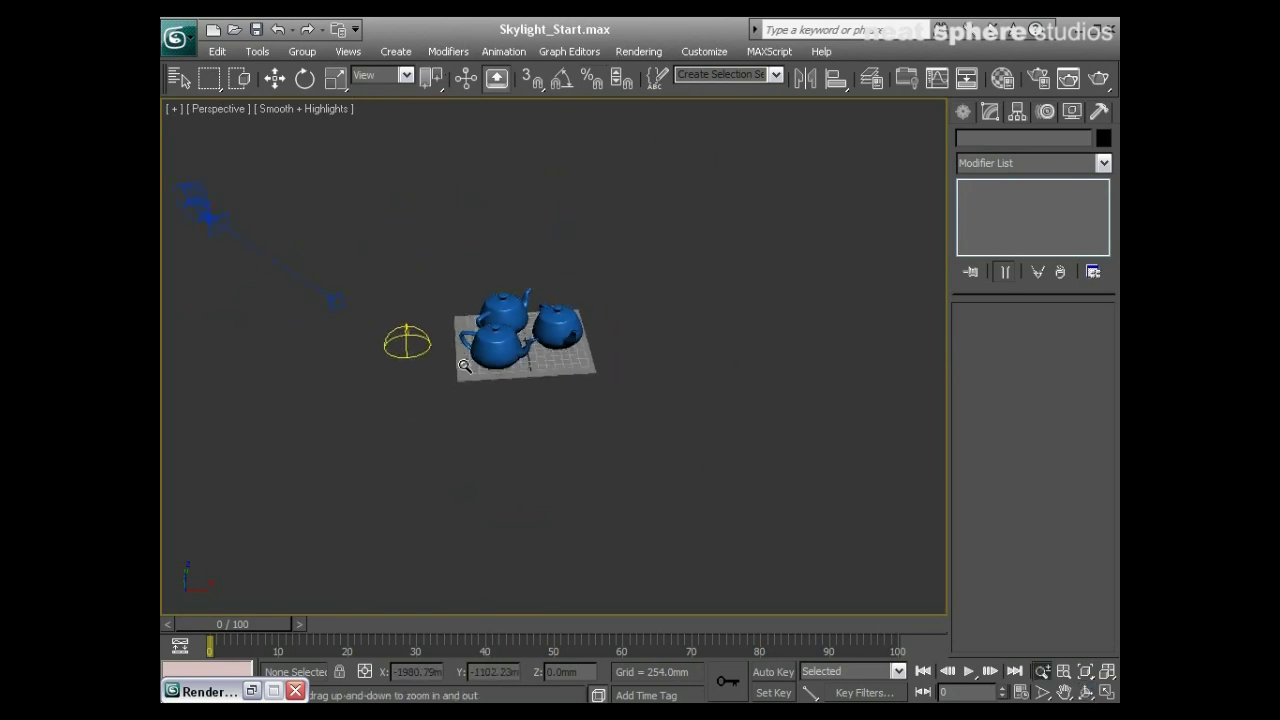
pyautogui.moveTo(513, 515); pyautogui.dragTo(512, 454, button='middle')
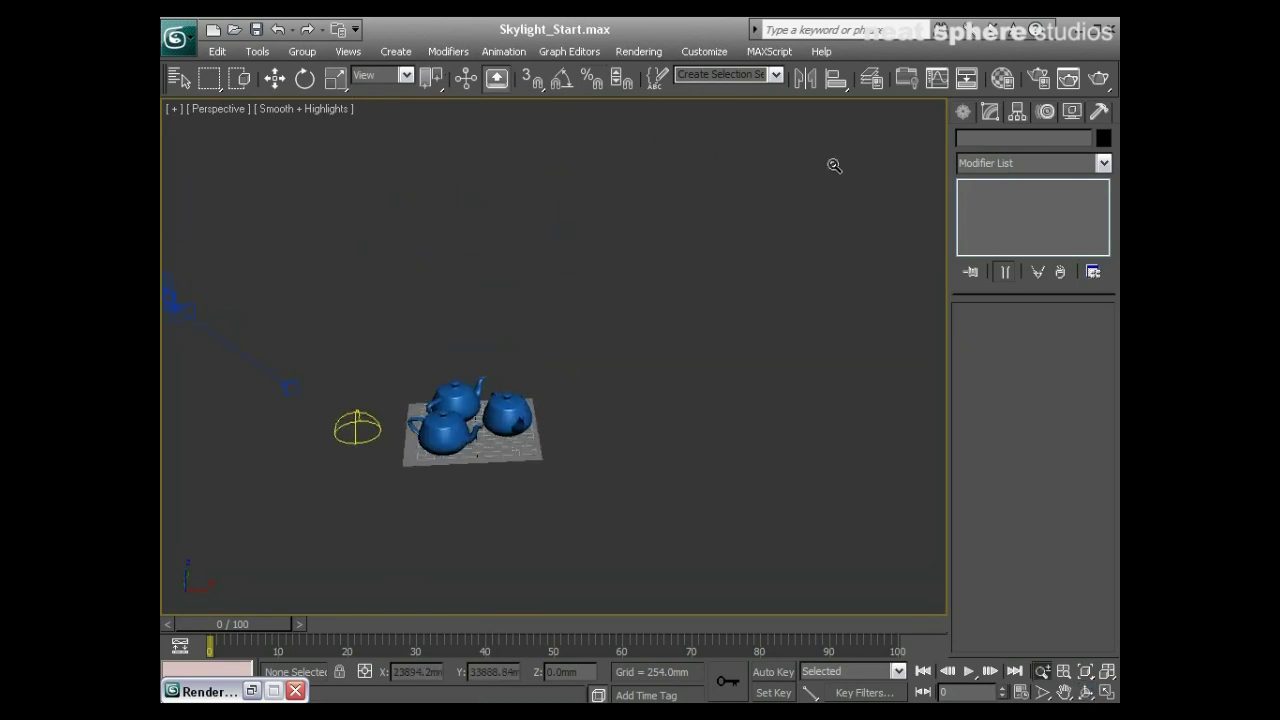
pyautogui.click(961, 114)
pyautogui.click(995, 237)
pyautogui.moveTo(681, 421); pyautogui.dragTo(459, 430)
pyautogui.rightClick(684, 459)
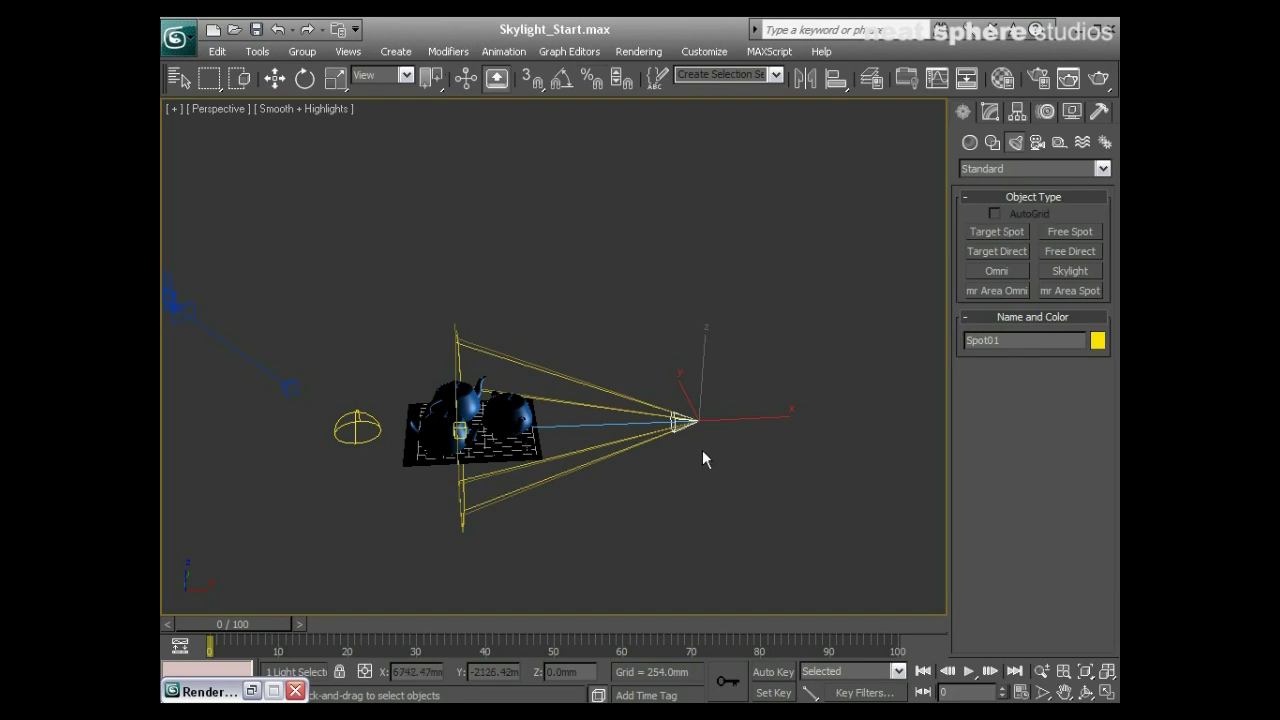
pyautogui.press('w')
pyautogui.moveTo(712, 402); pyautogui.dragTo(408, 28)
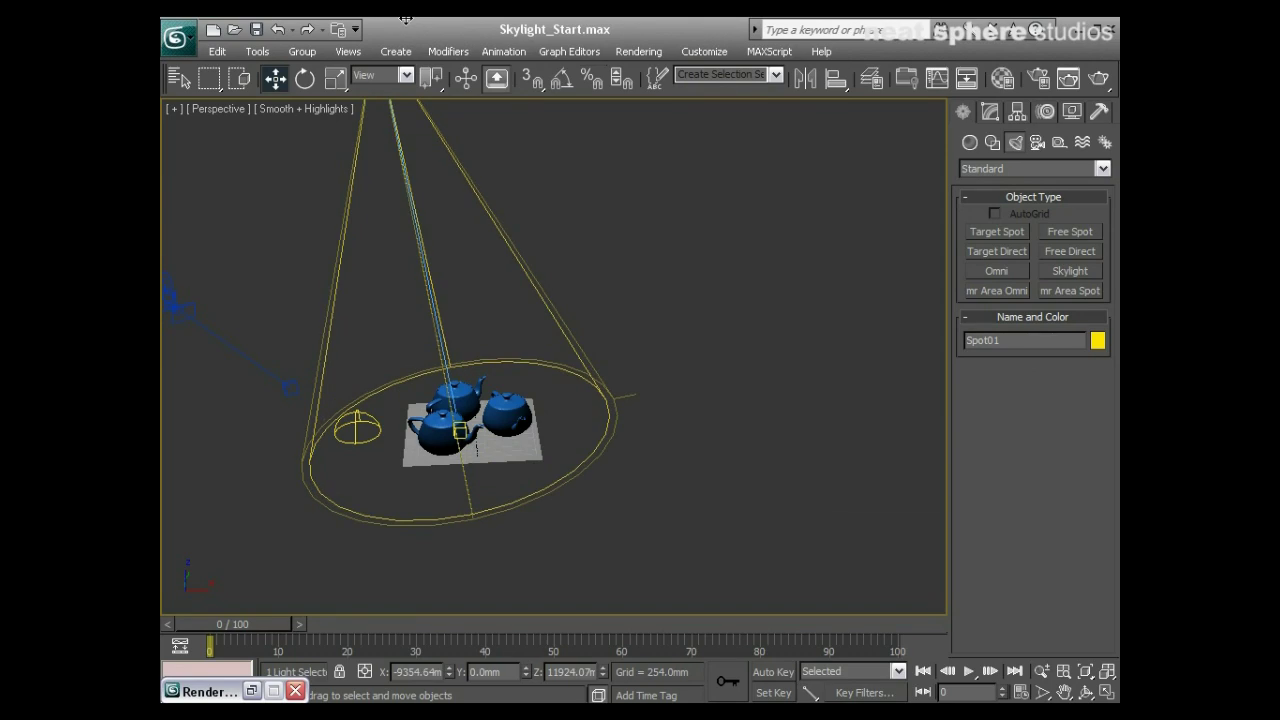
# Turn on Ray Traced Shadows for the spotlight and set the shadow density to 0.5.
pyautogui.click(990, 112)
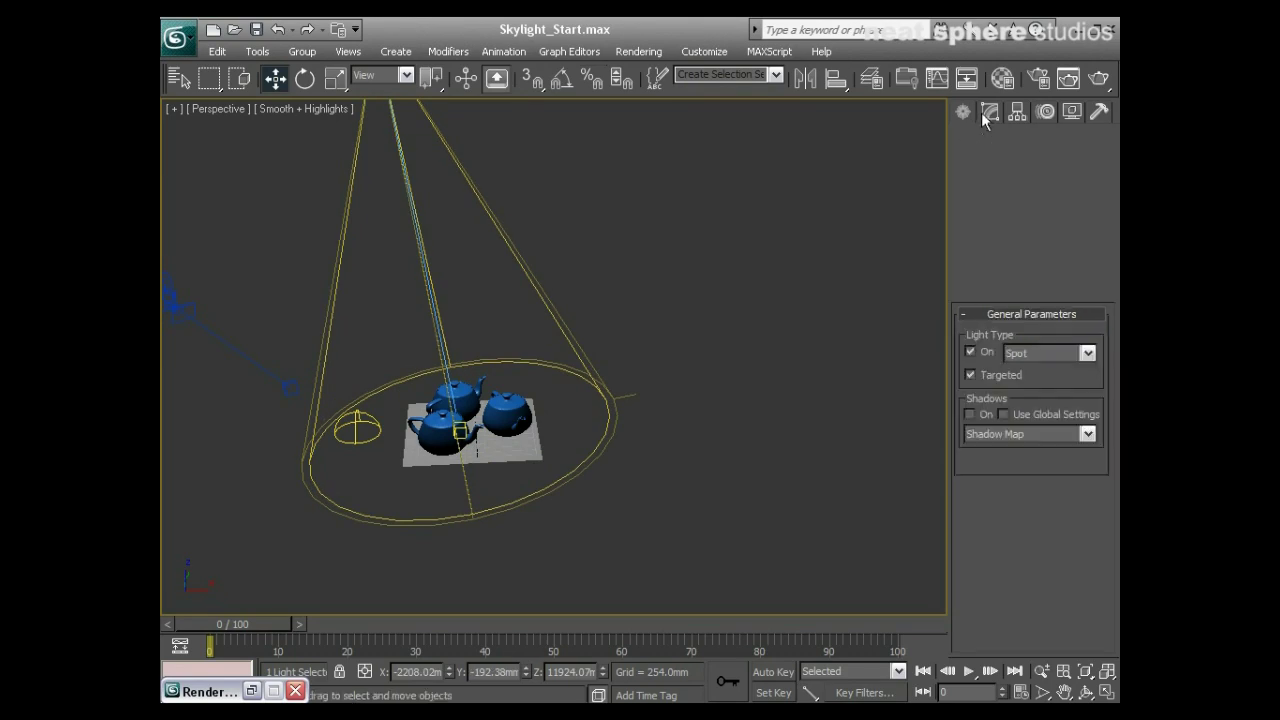
pyautogui.click(969, 415)
pyautogui.click(992, 436)
pyautogui.click(984, 500)
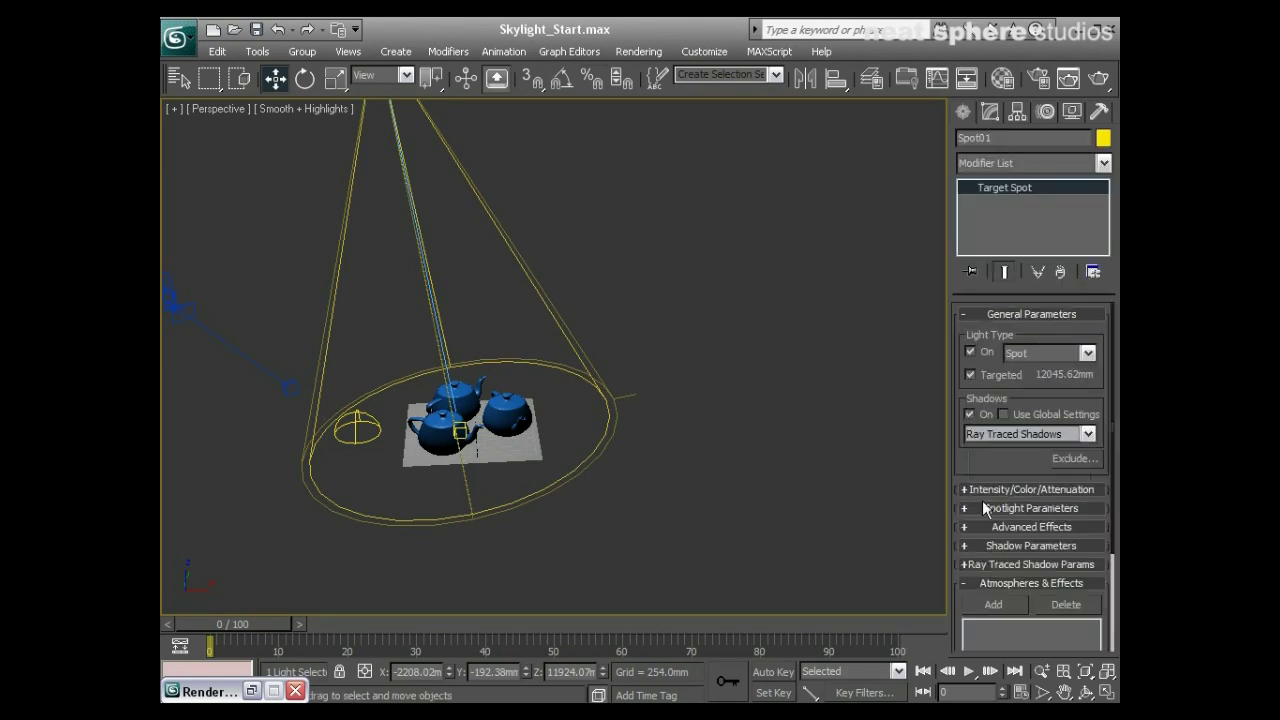
pyautogui.click(997, 543)
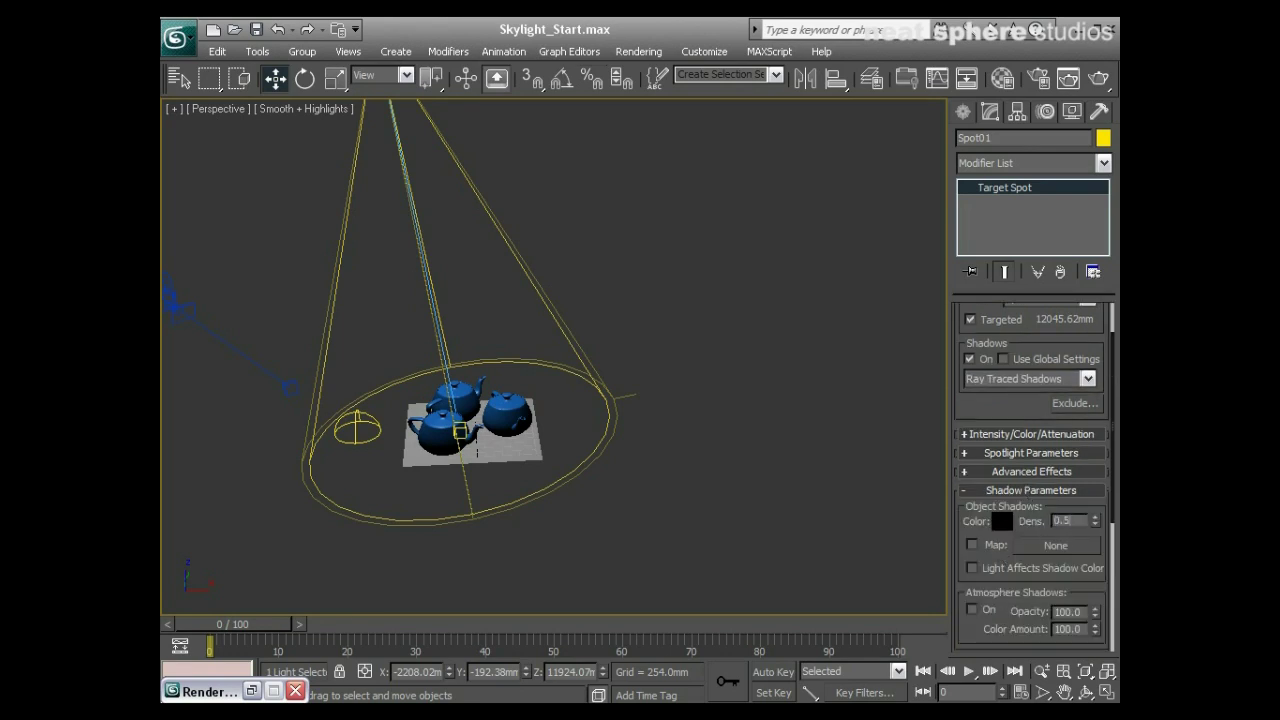
# Restore the four-viewport layout and reframe Camera01 close to the teapots from a low angle facing a teapot spout.
pyautogui.click(1105, 695)
pyautogui.click(1042, 670)
pyautogui.moveTo(808, 529); pyautogui.dragTo(802, 488)
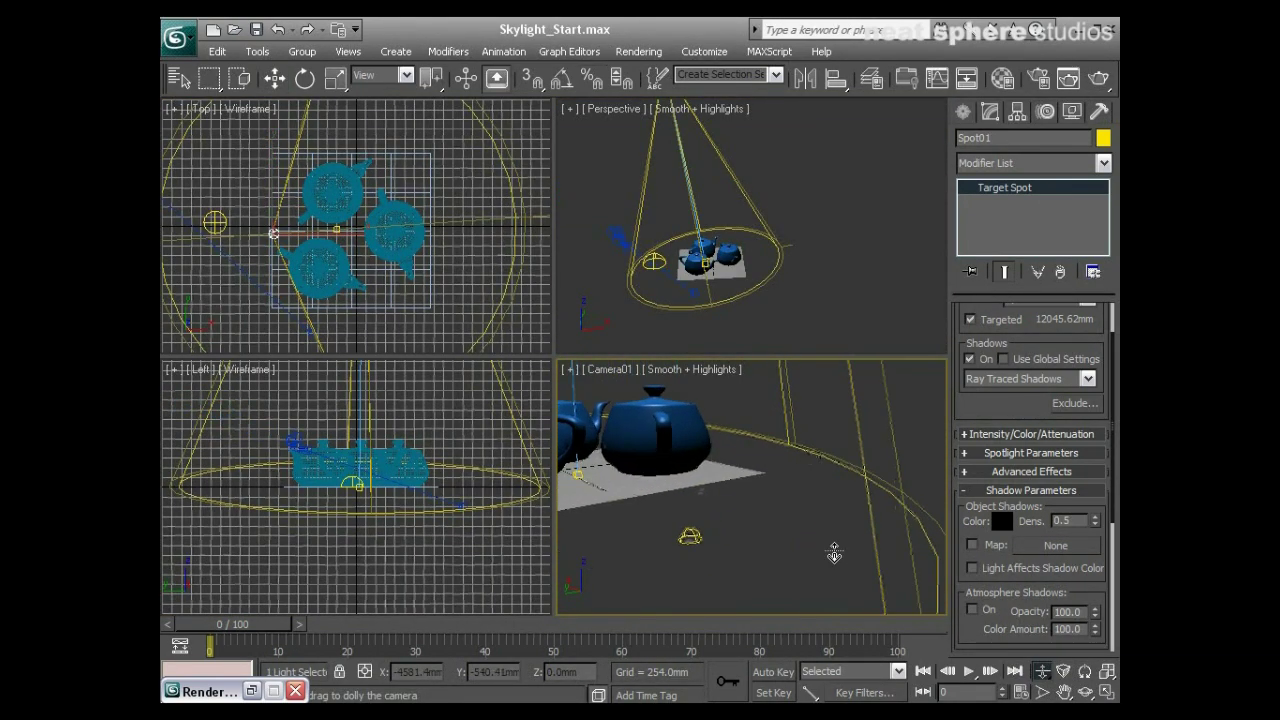
pyautogui.click(1064, 691)
pyautogui.moveTo(691, 497); pyautogui.dragTo(883, 540)
pyautogui.click(1085, 691)
pyautogui.moveTo(1086, 694); pyautogui.dragTo(997, 690)
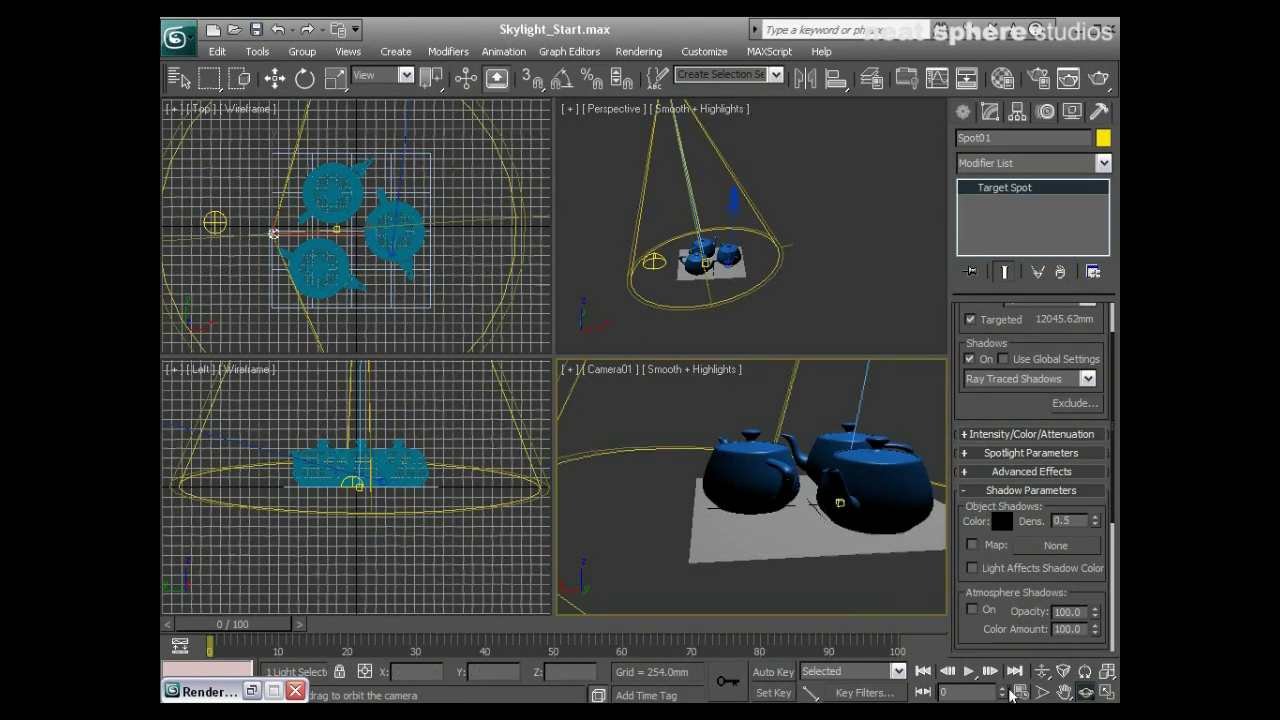
pyautogui.click(1064, 691)
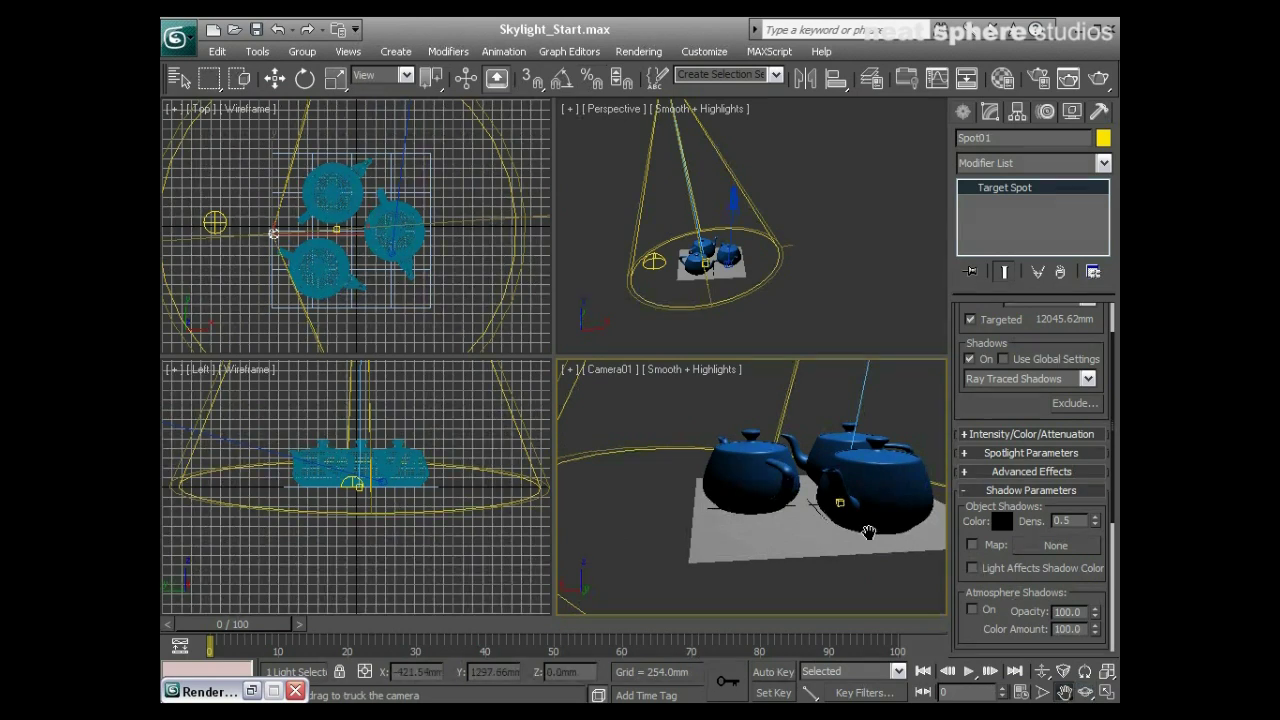
pyautogui.click(1085, 691)
pyautogui.moveTo(600, 540); pyautogui.dragTo(803, 563)
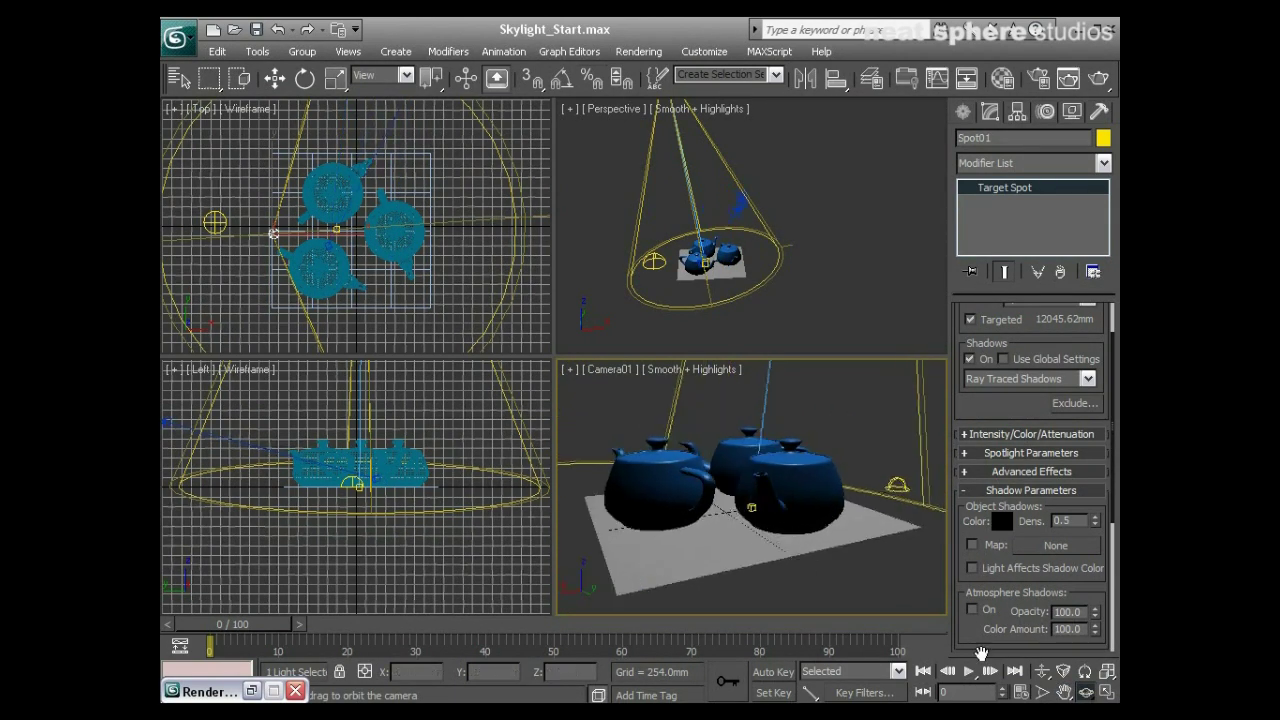
pyautogui.click(1043, 672)
pyautogui.moveTo(757, 520); pyautogui.dragTo(766, 518)
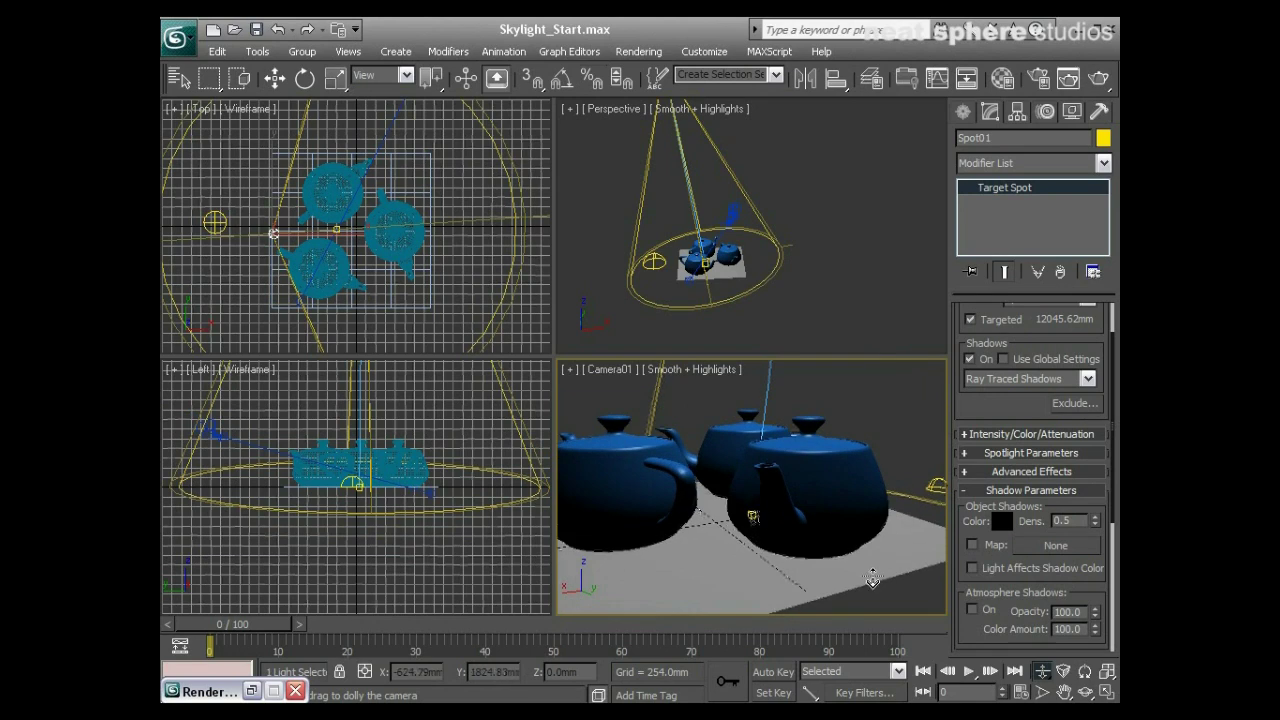
pyautogui.click(1064, 691)
pyautogui.moveTo(908, 585); pyautogui.dragTo(723, 476)
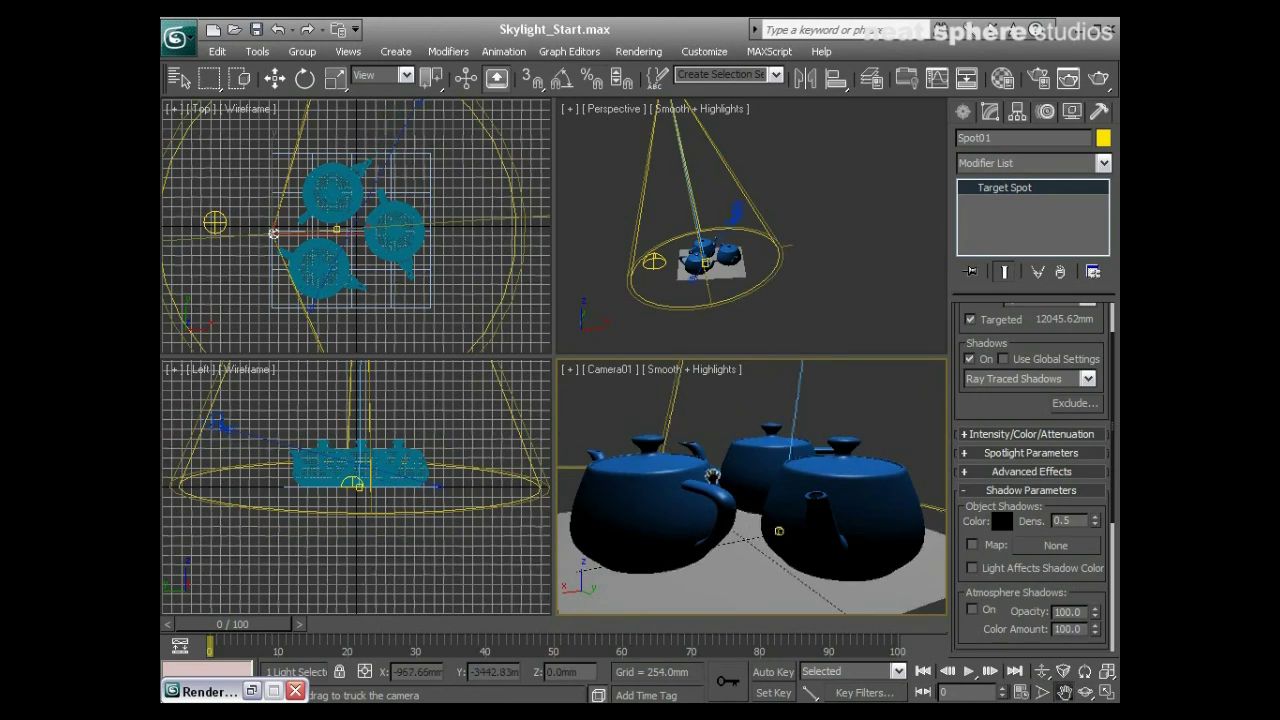
pyautogui.click(1097, 80)
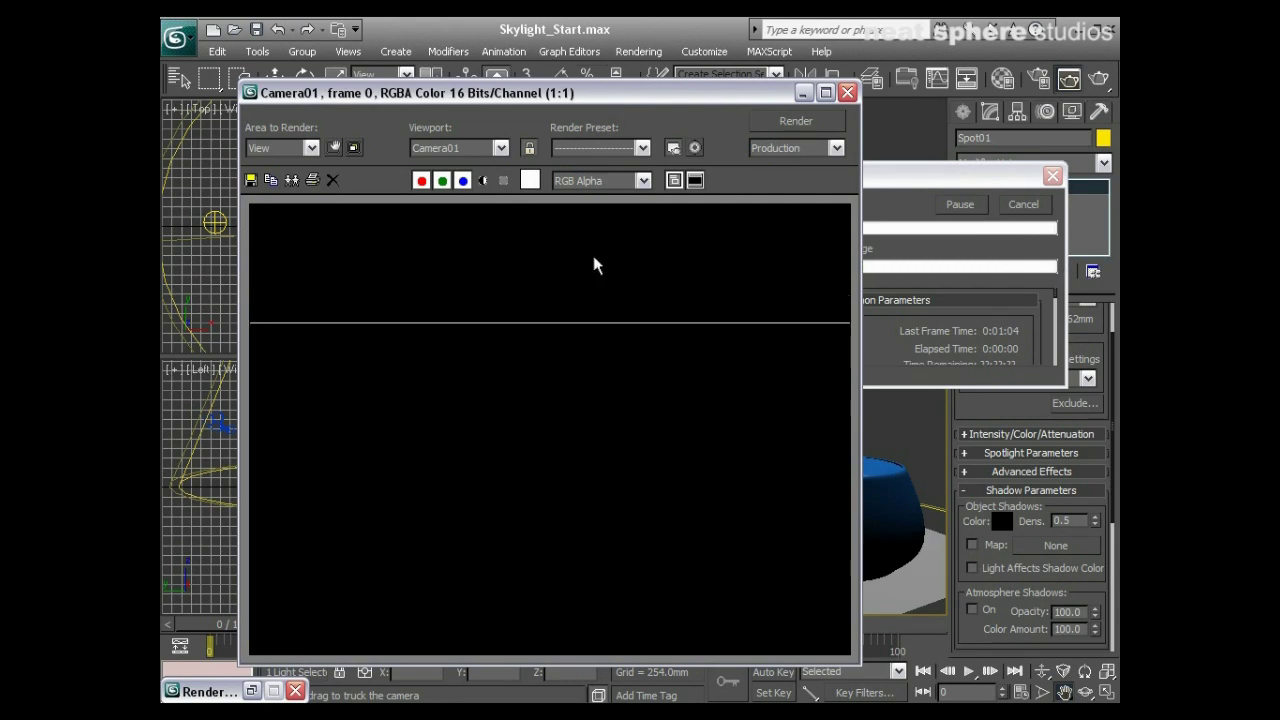
pyautogui.click(1013, 206)
pyautogui.click(1013, 206)
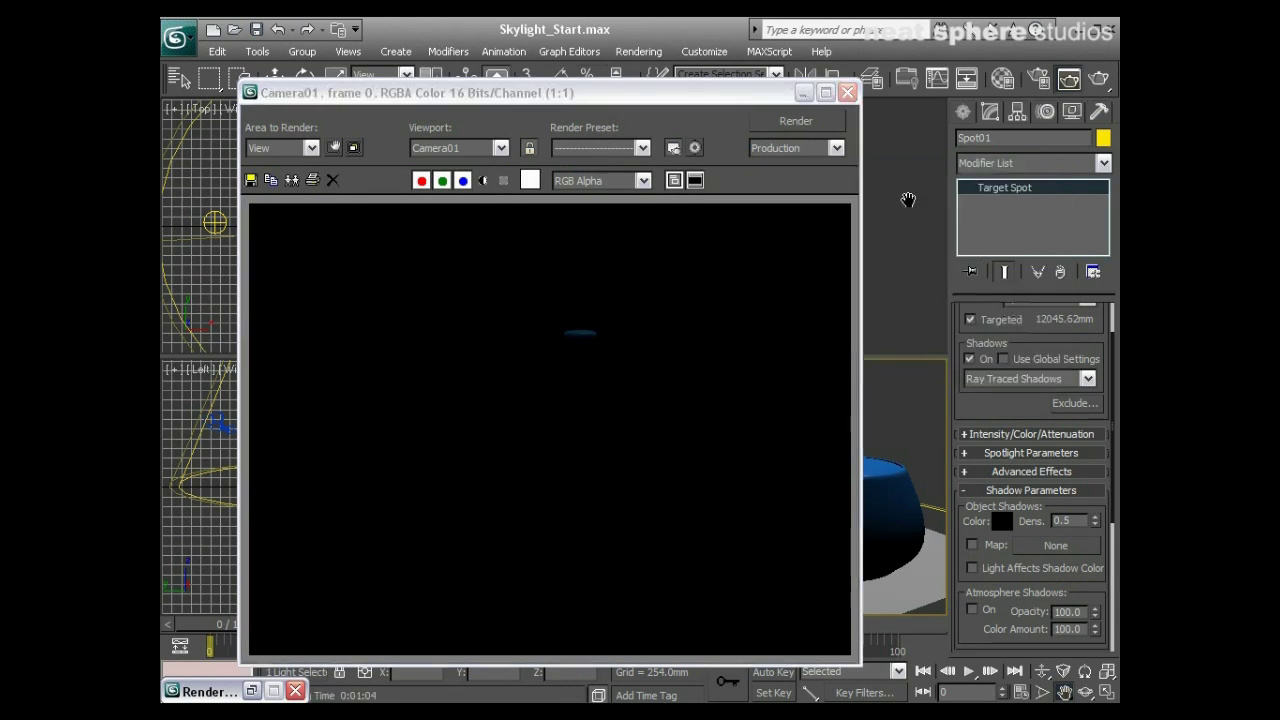
pyautogui.click(847, 93)
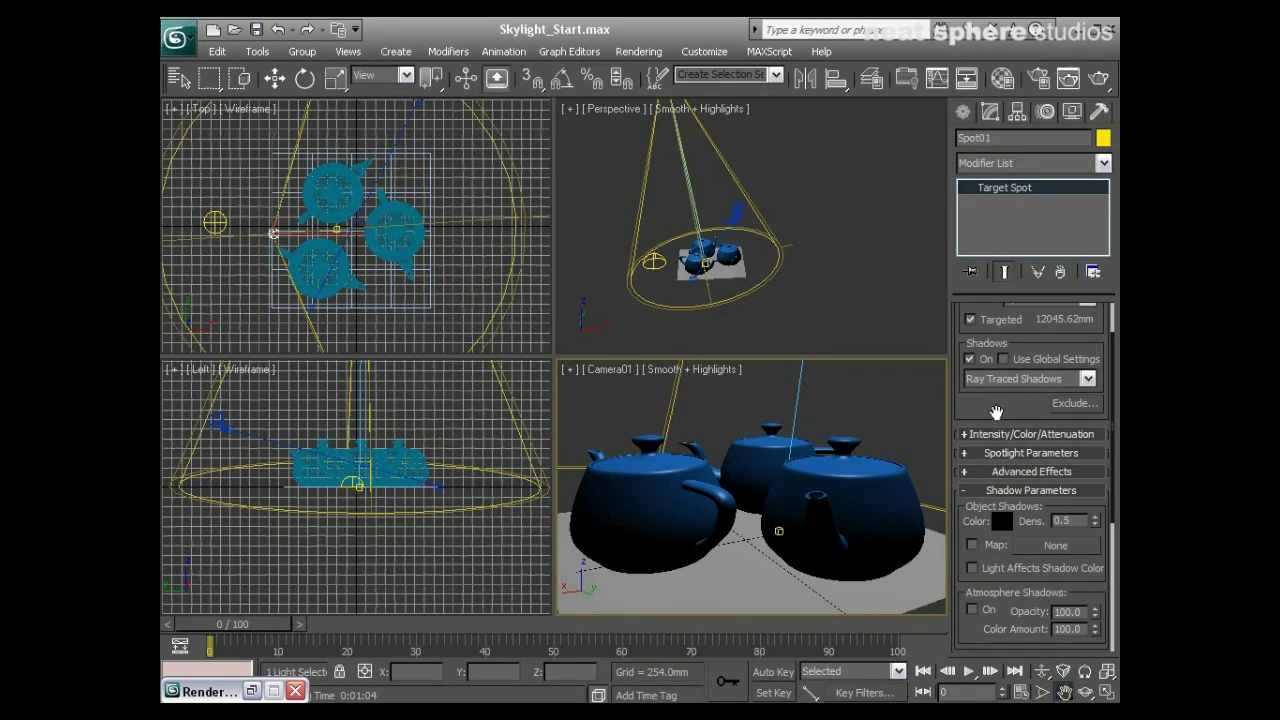
# Change the spotlight's light color to a pale warm cream.
pyautogui.click(996, 434)
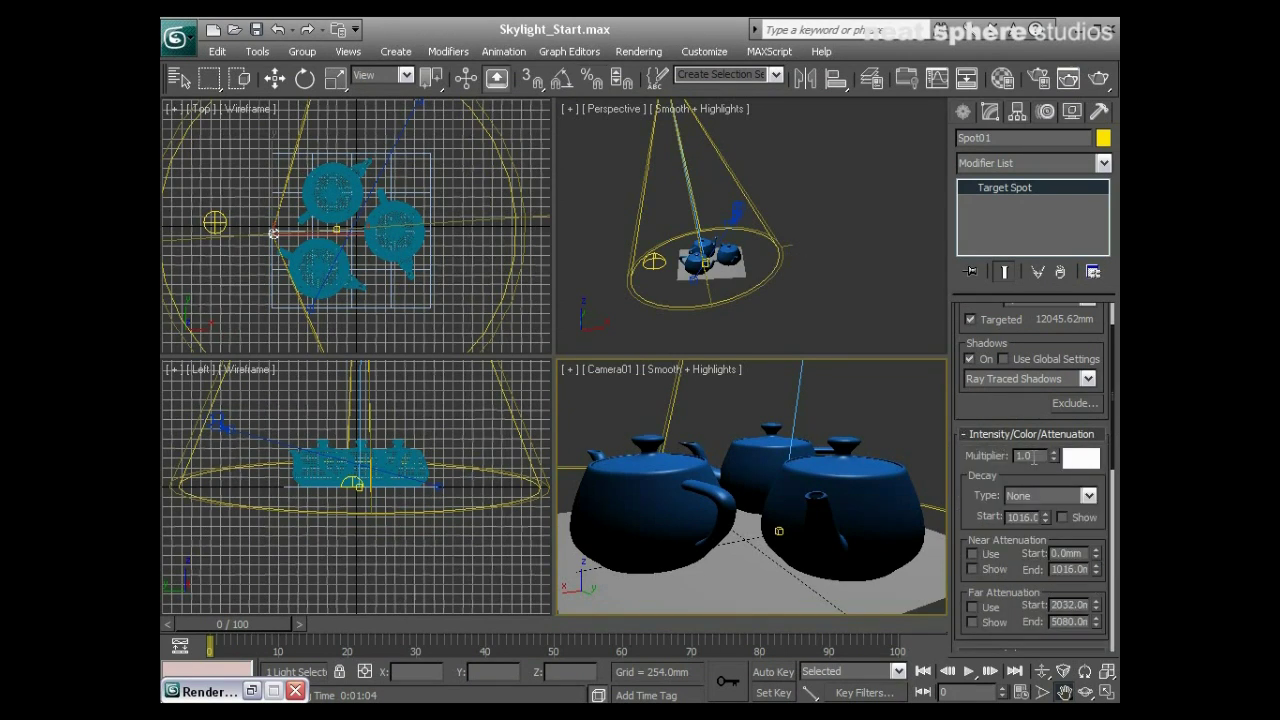
pyautogui.click(1080, 459)
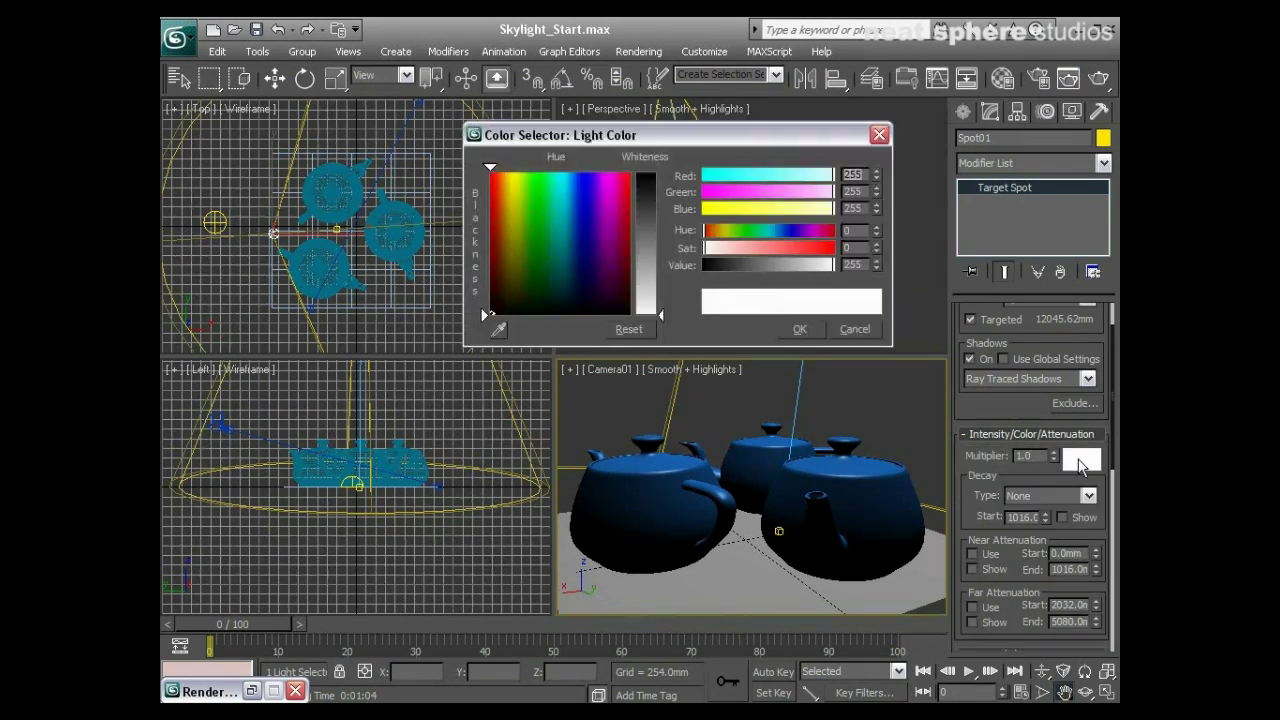
pyautogui.click(504, 210)
pyautogui.moveTo(646, 313); pyautogui.dragTo(646, 296)
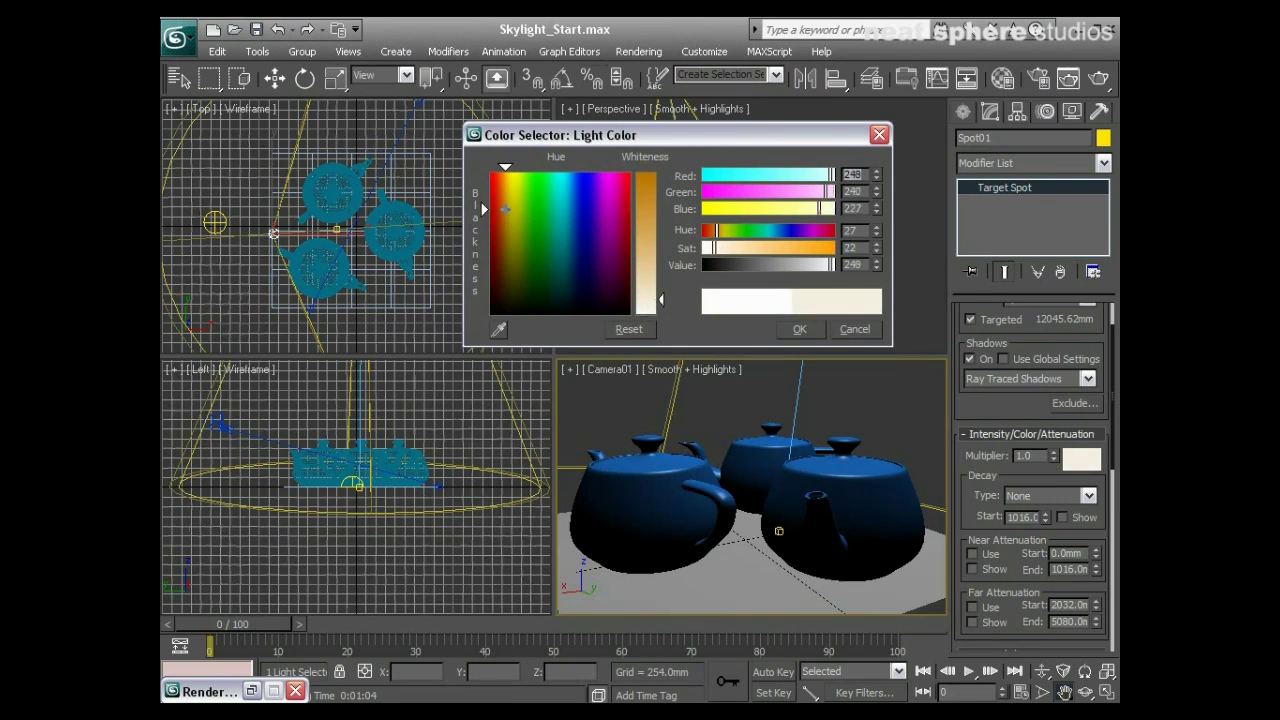
pyautogui.click(799, 329)
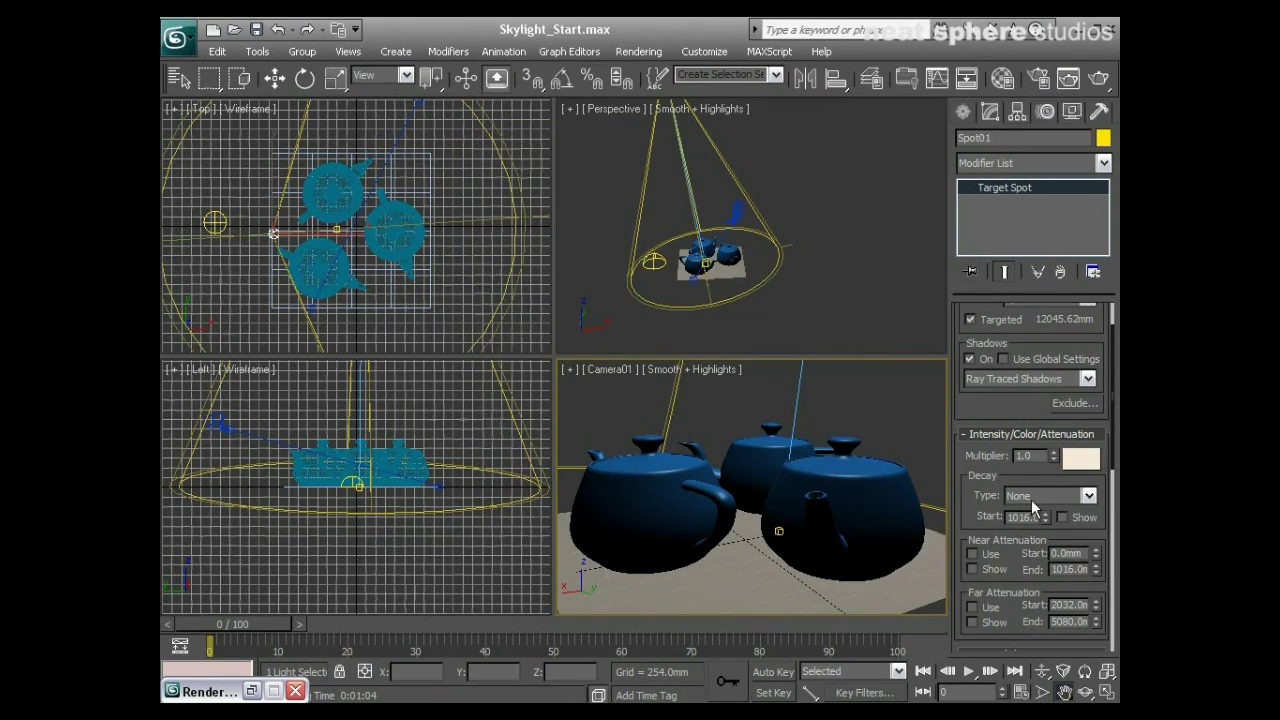
# Set the environment's global lighting level to 0.5 and close the Environment and Effects settings.
pyautogui.click(638, 51)
pyautogui.click(658, 191)
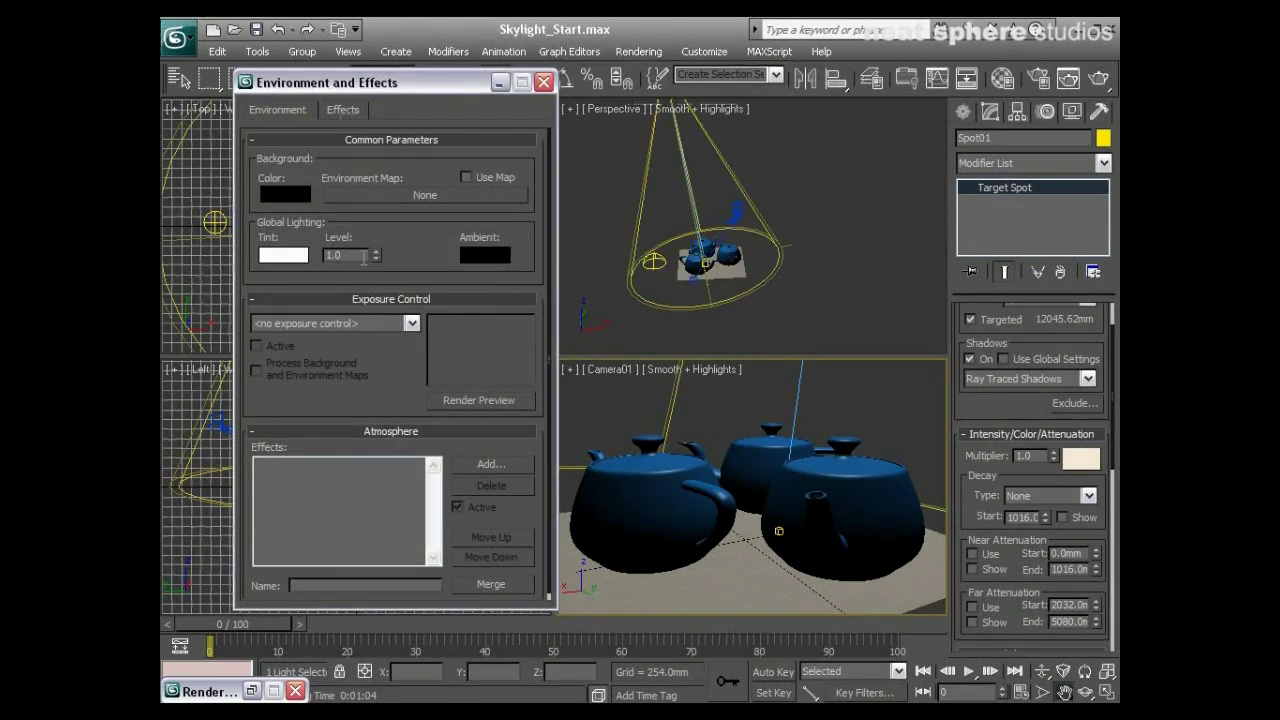
pyautogui.write('0.5')
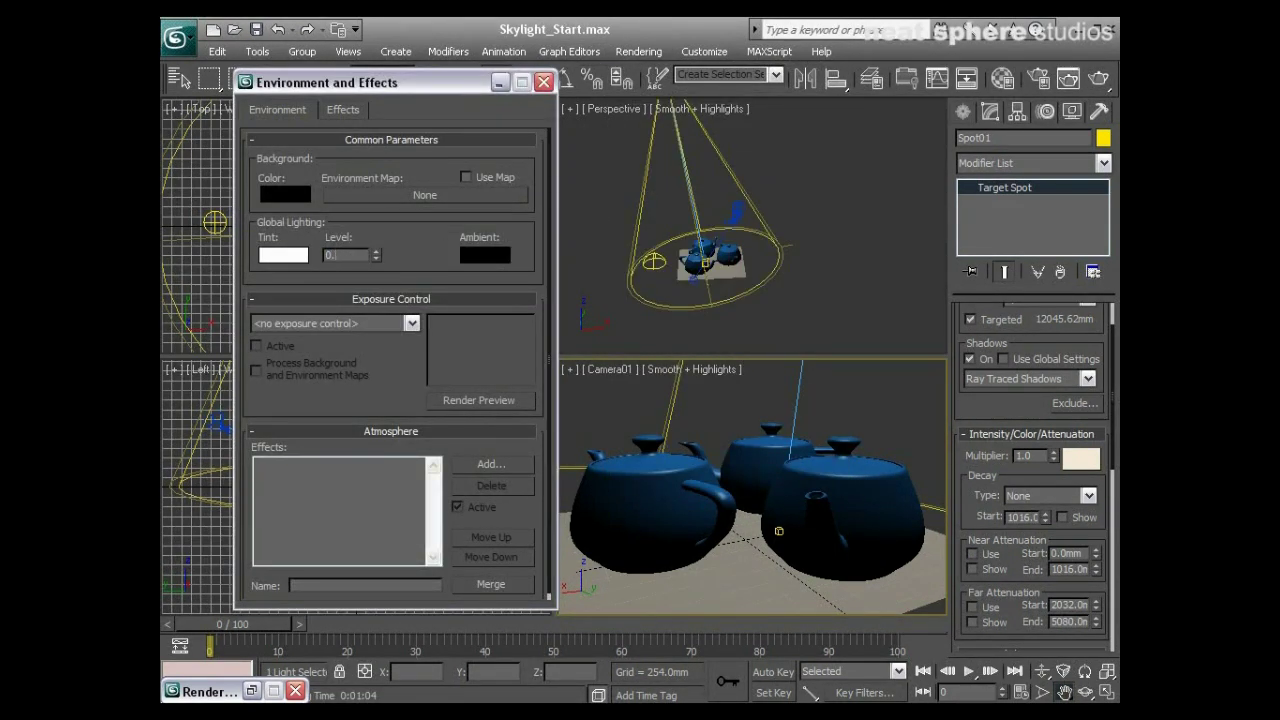
pyautogui.press('Return')
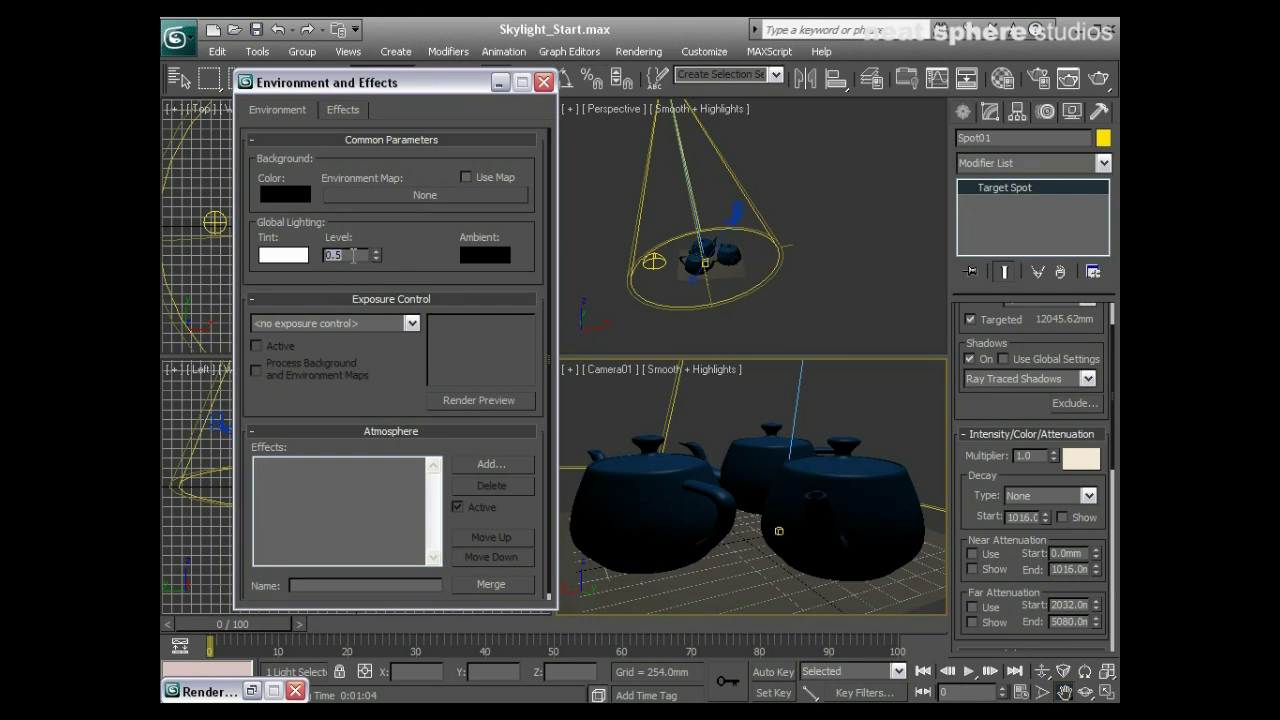
pyautogui.moveTo(668, 205); pyautogui.dragTo(682, 234, button='middle')
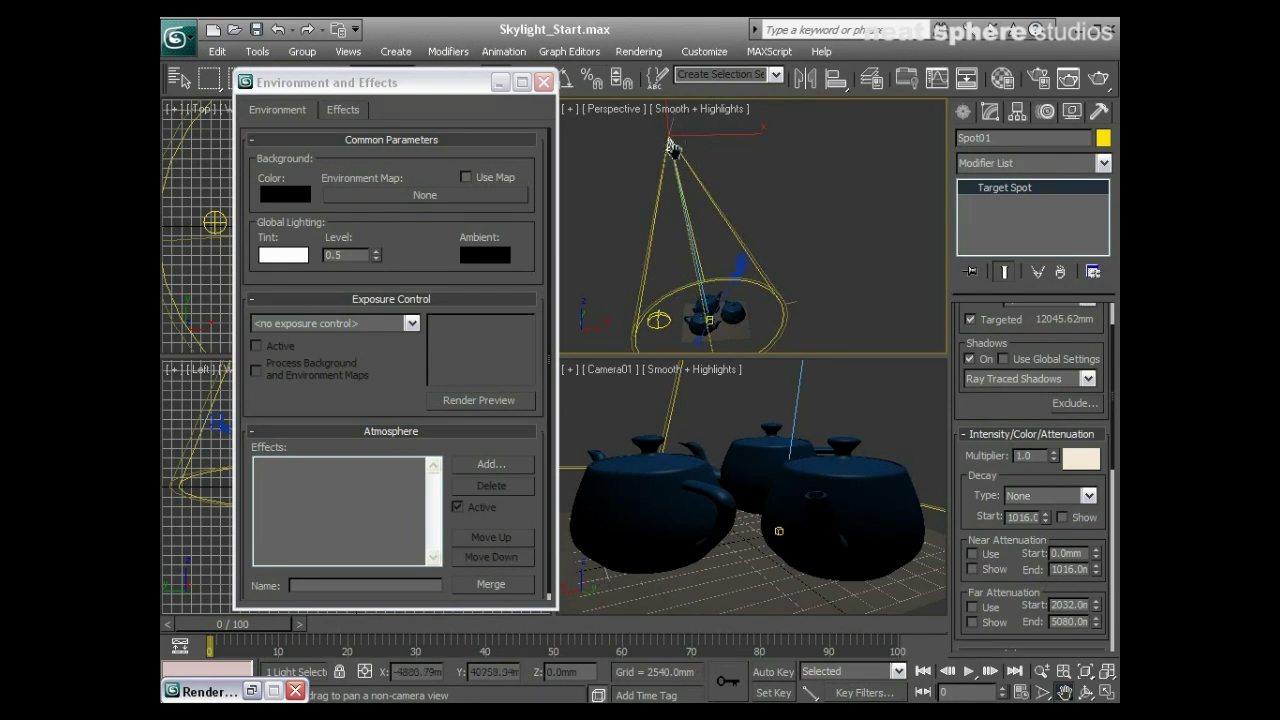
pyautogui.click(543, 82)
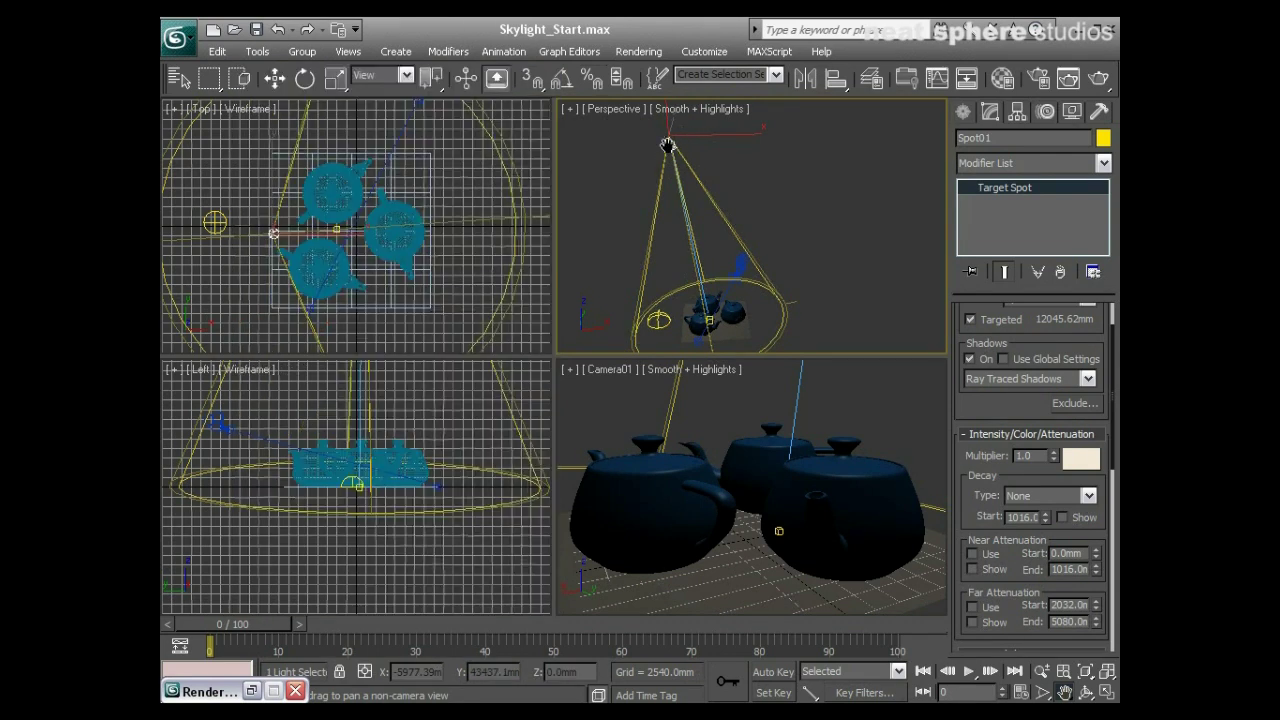
# Set the spotlight's intensity multiplier to 1.25 and render the Camera01 view.
pyautogui.doubleClick(1028, 455)
pyautogui.write('1.25')
pyautogui.press('Return')
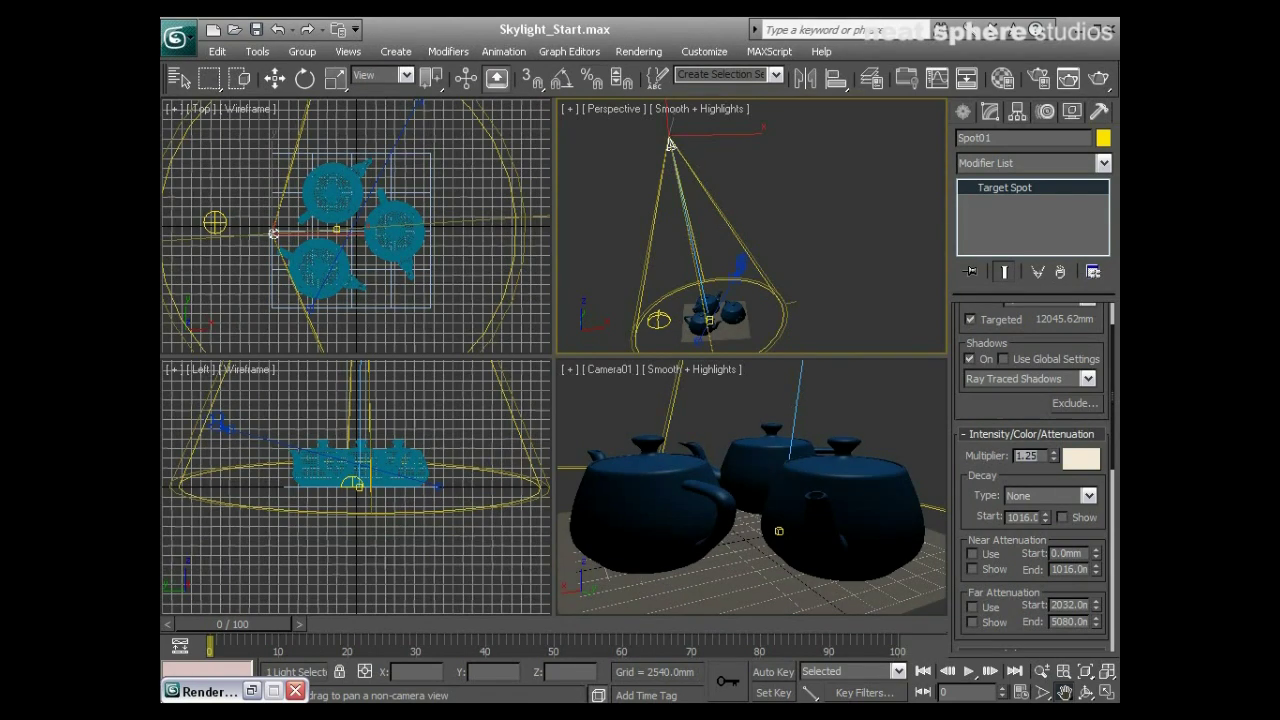
pyautogui.rightClick(895, 420)
pyautogui.click(1098, 78)
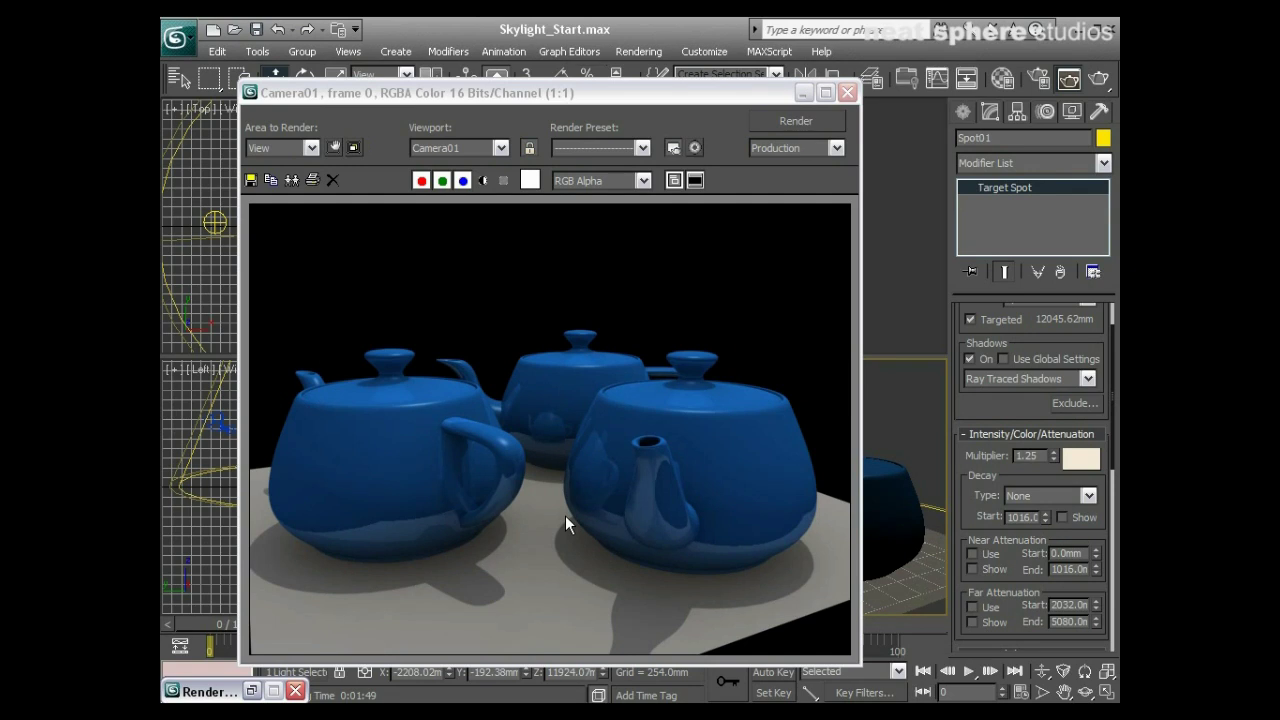
# Turn off the Raytrace reflection map in the blue teapot material.
pyautogui.click(1003, 79)
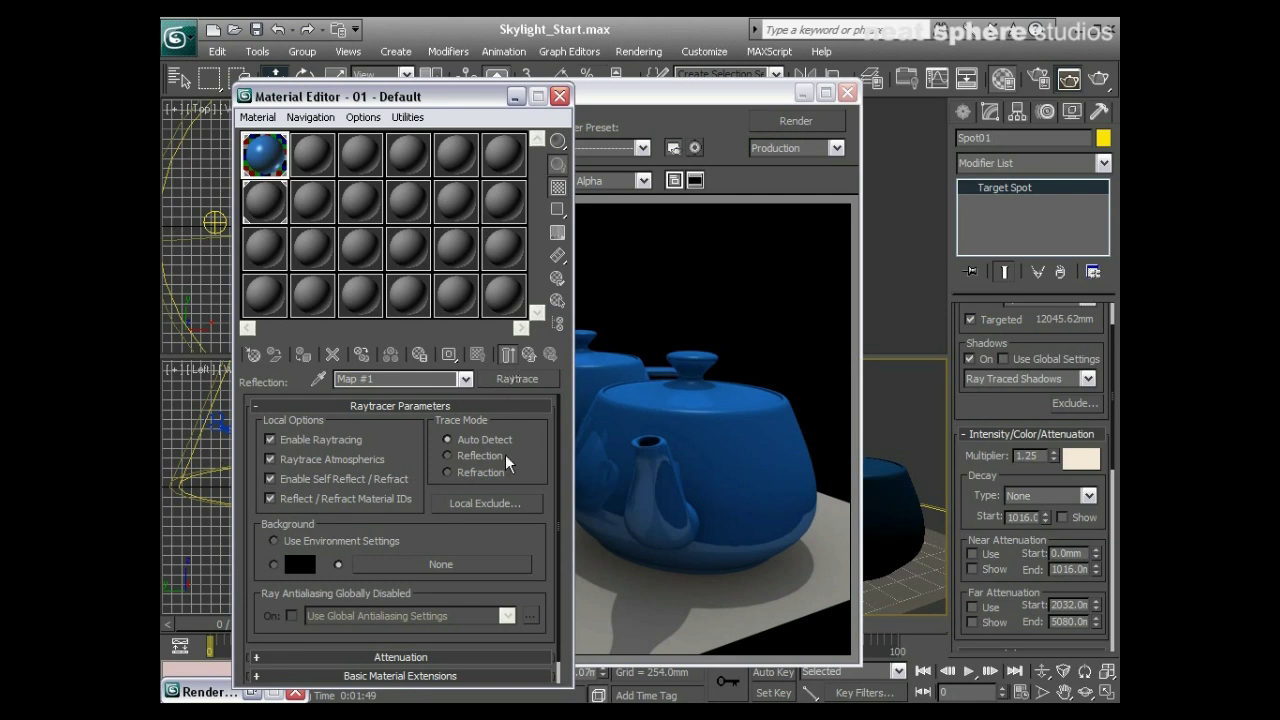
pyautogui.click(529, 354)
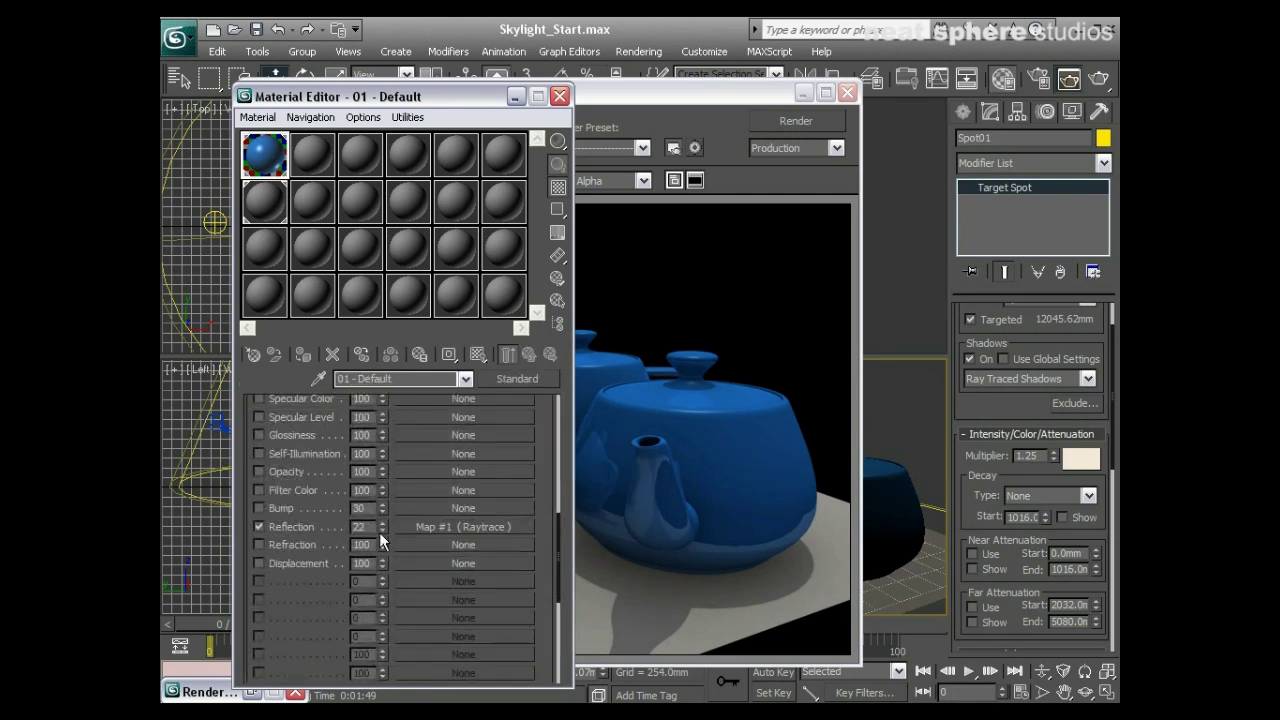
pyautogui.click(260, 526)
# Clone the current rendered frame, render Camera01 again, and bring the clone forward for comparison.
pyautogui.click(663, 332)
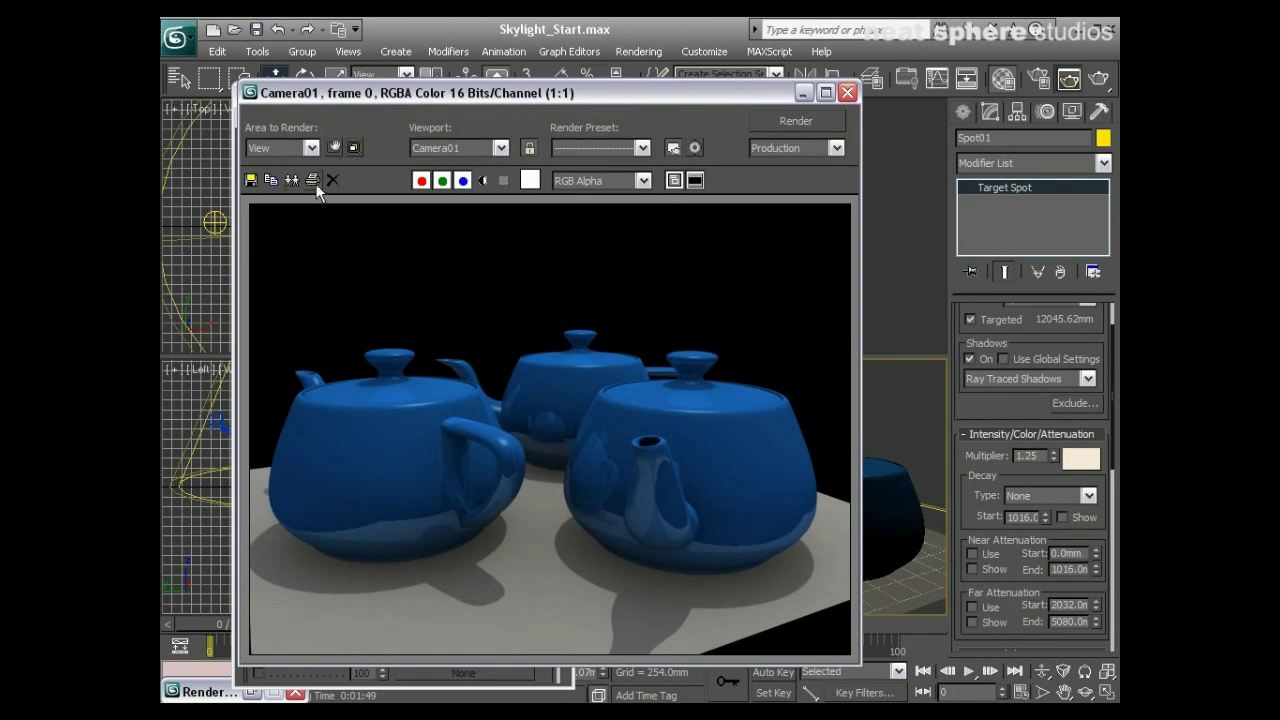
pyautogui.click(290, 182)
pyautogui.click(778, 120)
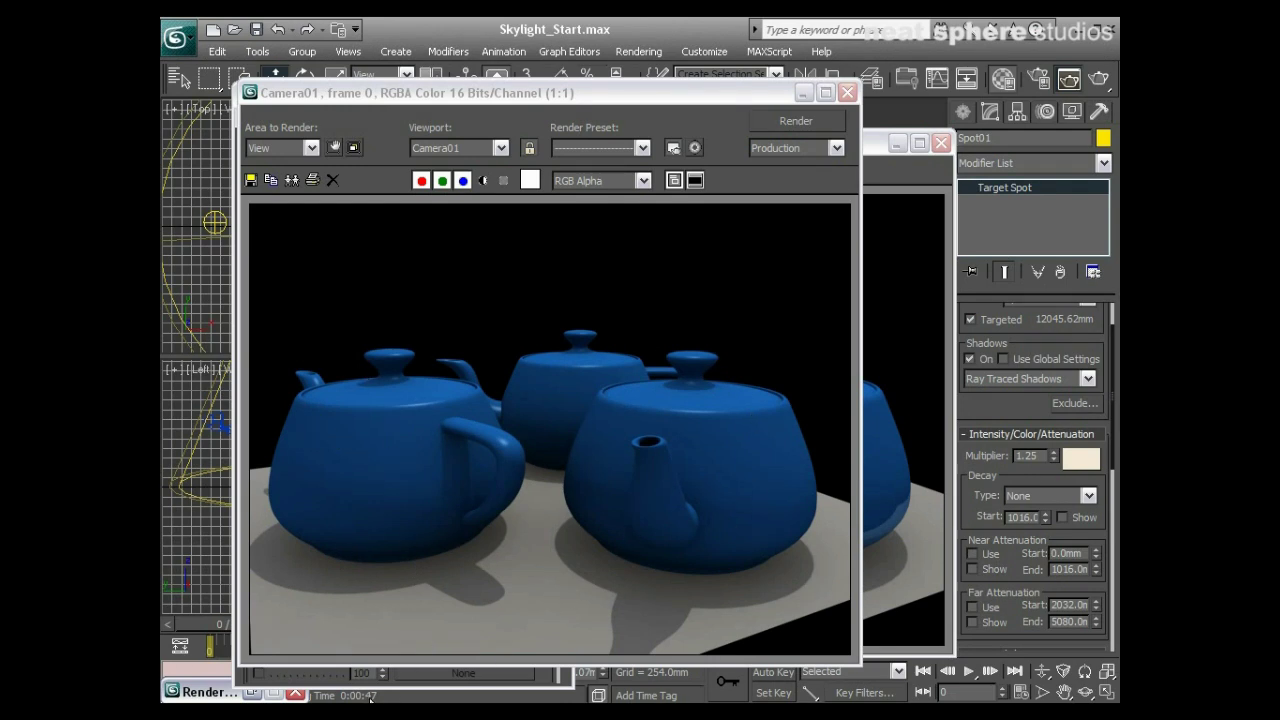
pyautogui.click(890, 464)
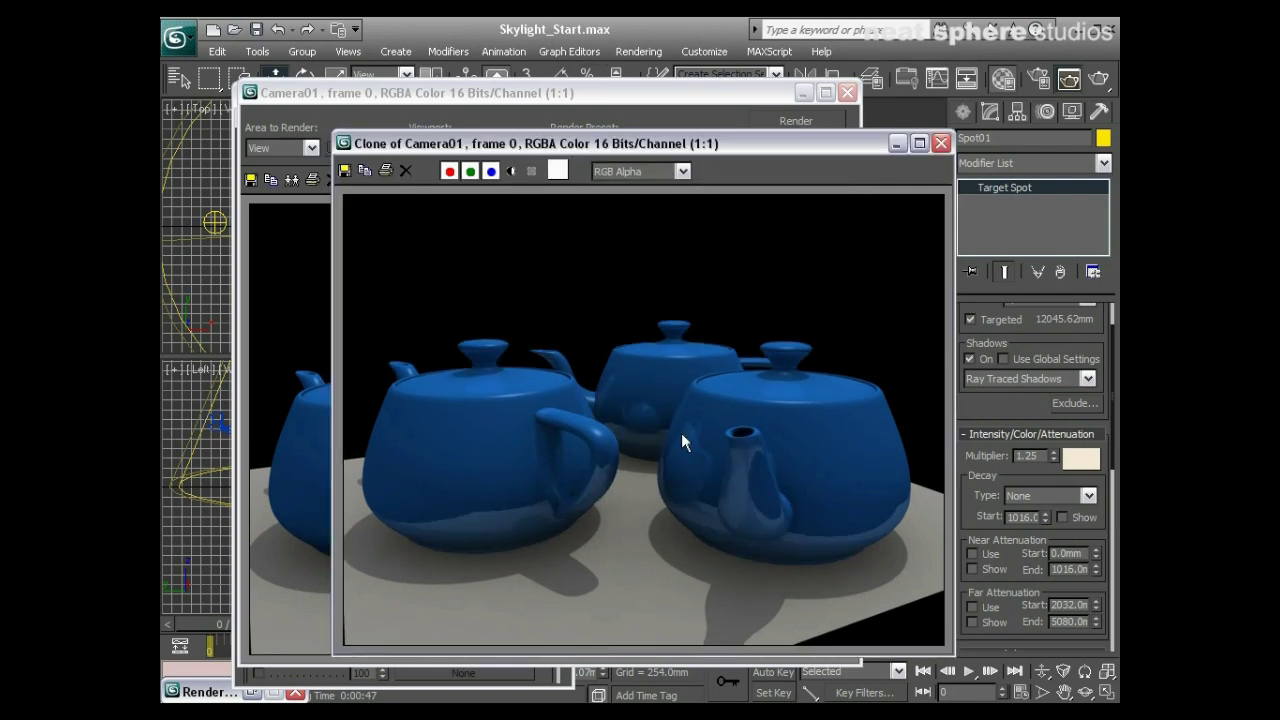
# Close the cloned and original rendered frames, the Material Editor and the minimized render window.
pyautogui.click(940, 143)
pyautogui.click(847, 92)
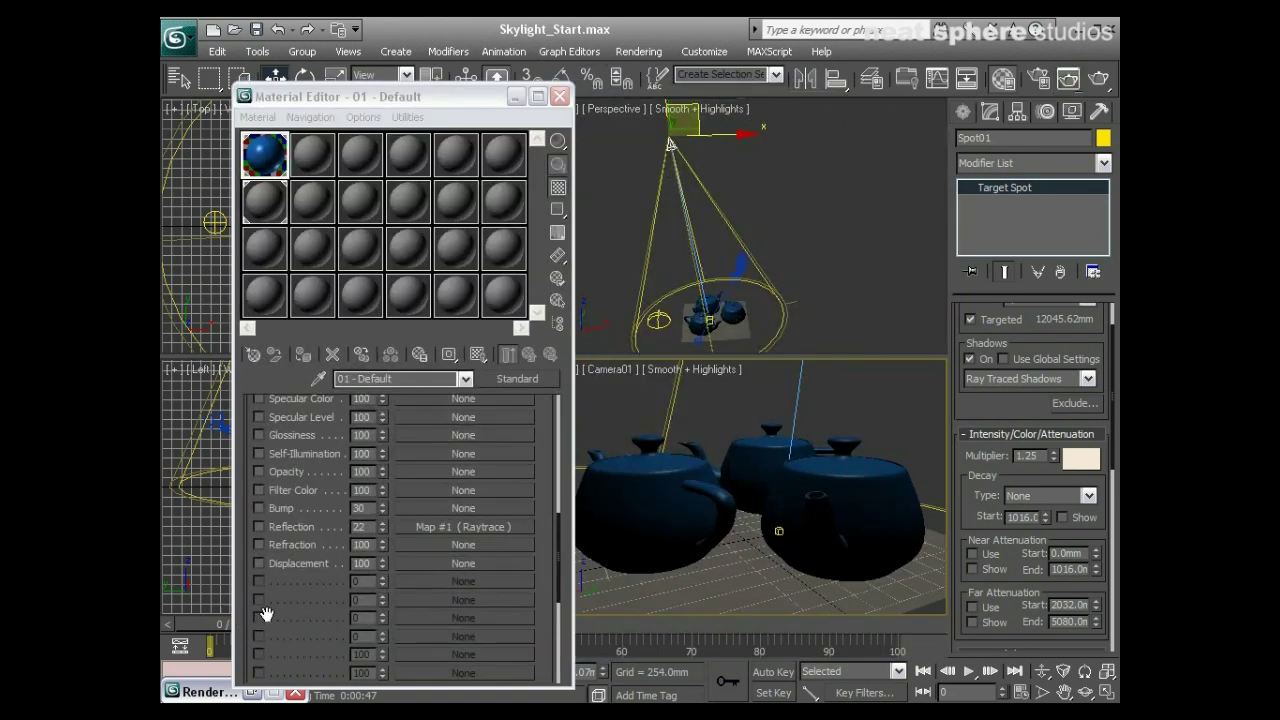
pyautogui.click(560, 96)
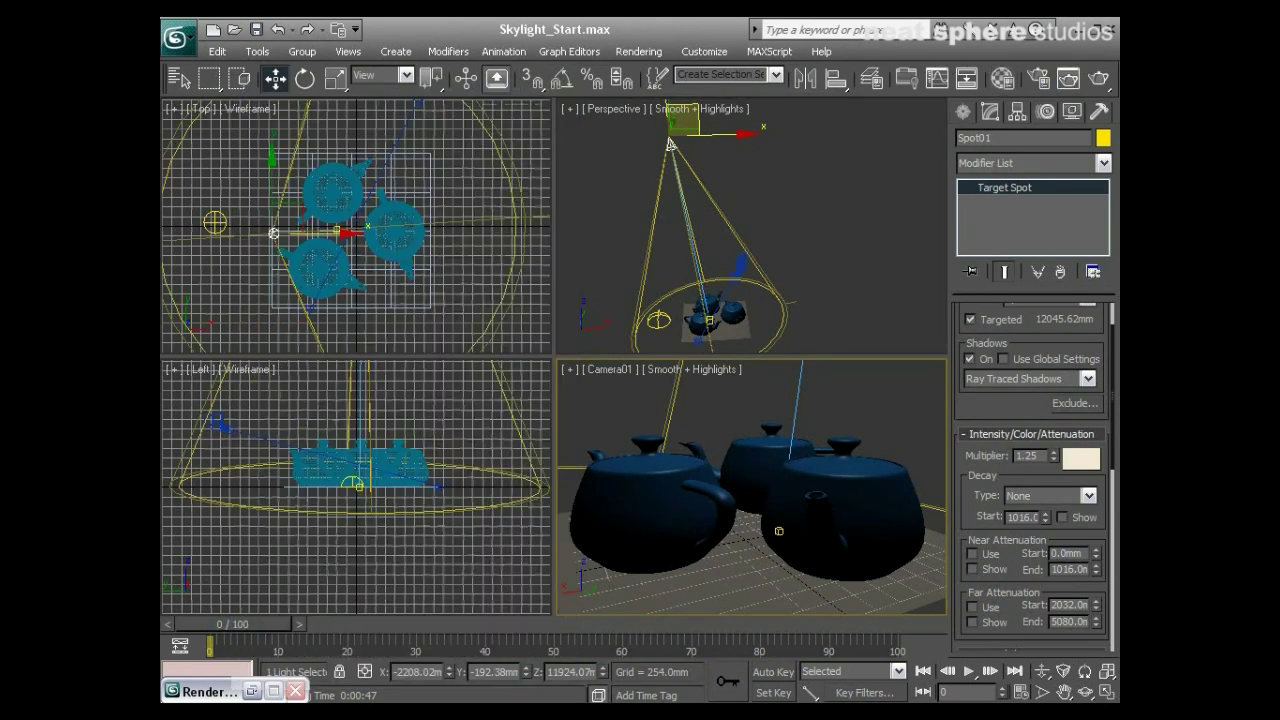
pyautogui.click(295, 691)
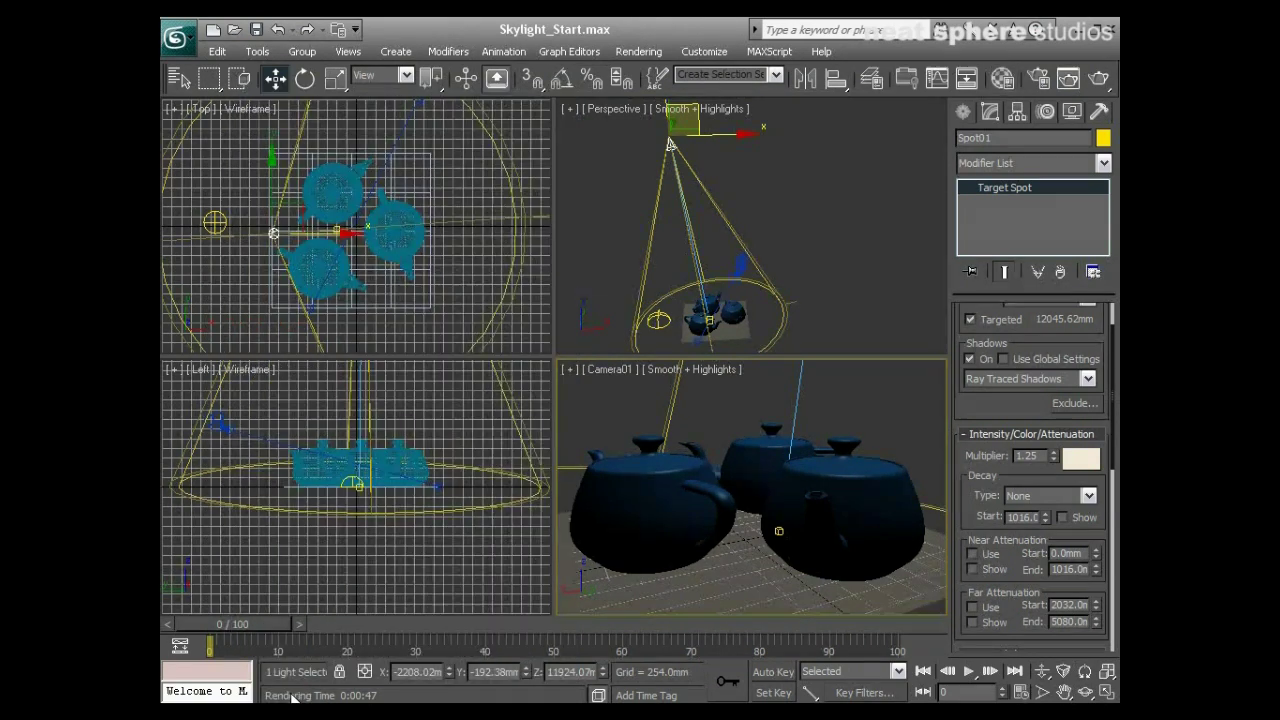
# Review the Light Tracer settings in Render Setup and the parameters of the skylight beside the teapots.
pyautogui.click(1032, 85)
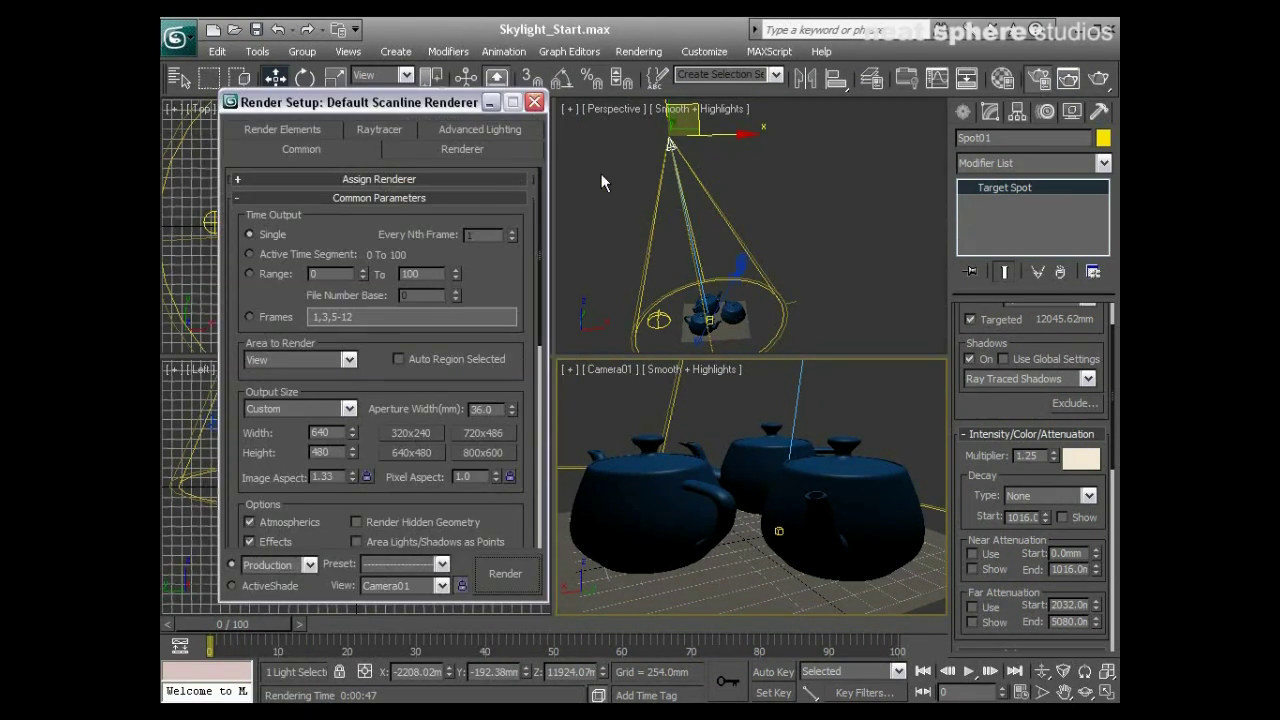
pyautogui.click(452, 133)
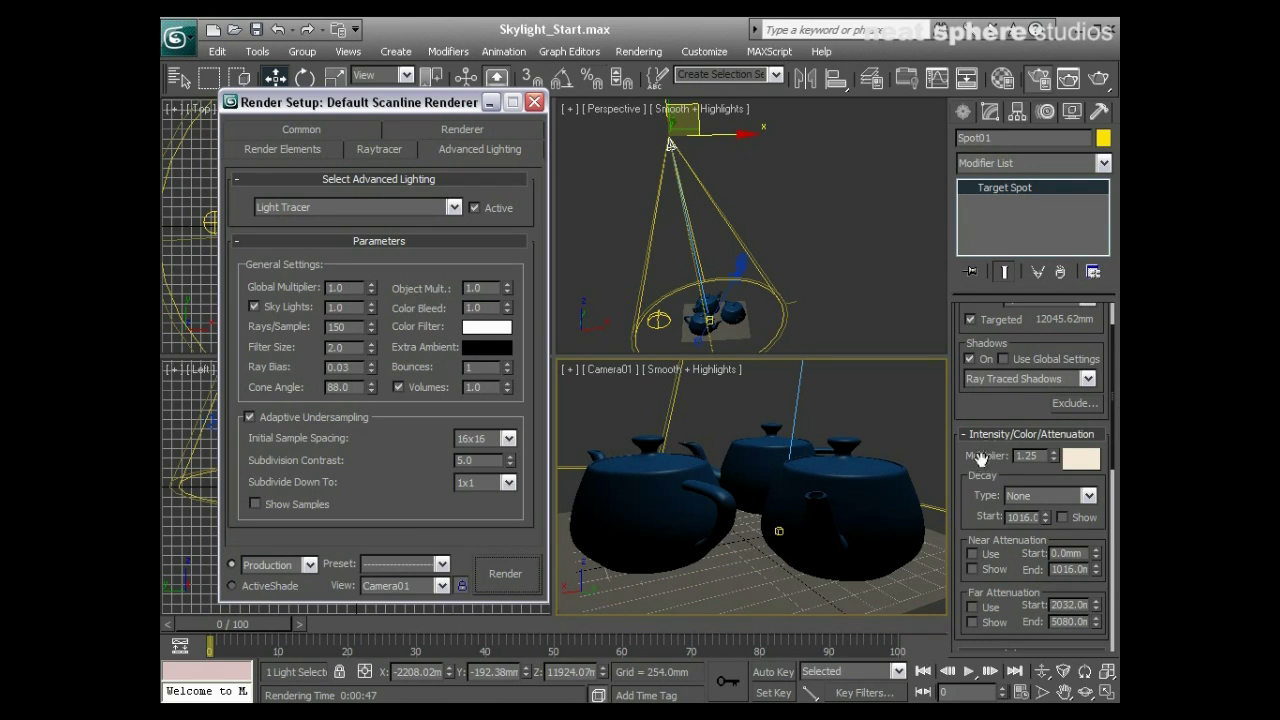
pyautogui.click(658, 320)
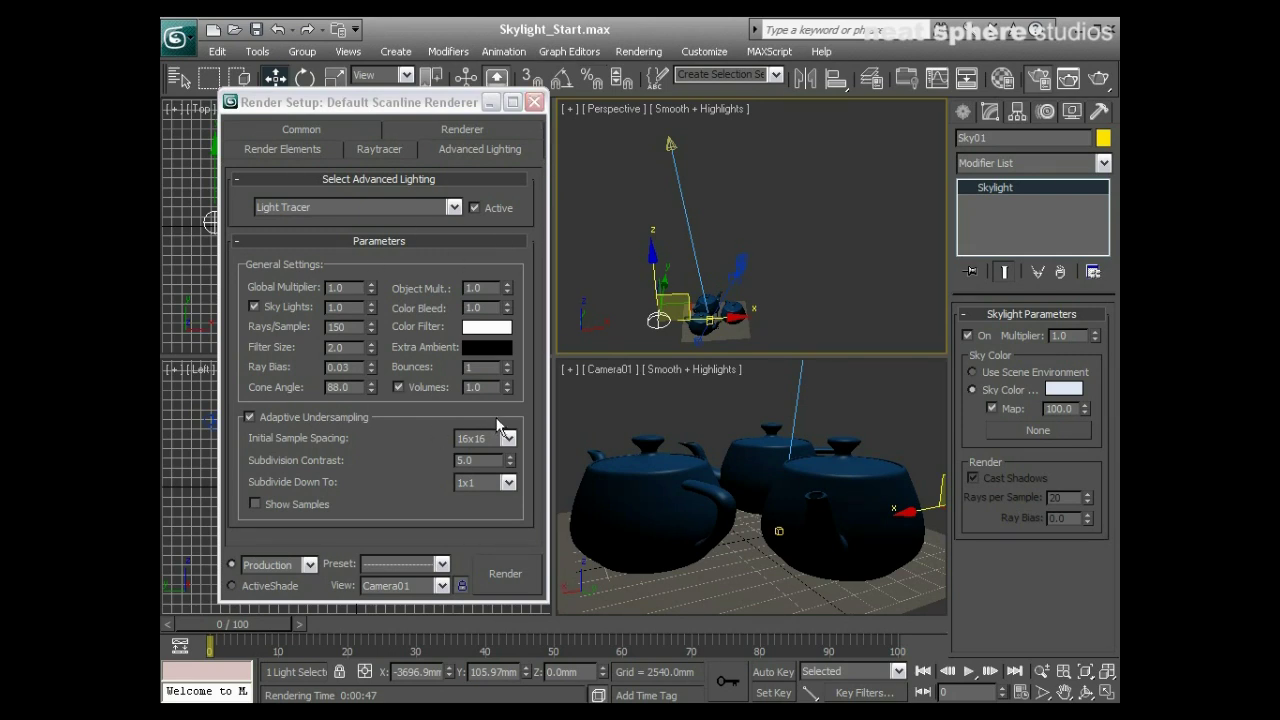
pyautogui.click(536, 103)
# Reopen the last rendered Camera01 frame and move its window aside to examine the image.
pyautogui.rightClick(694, 451)
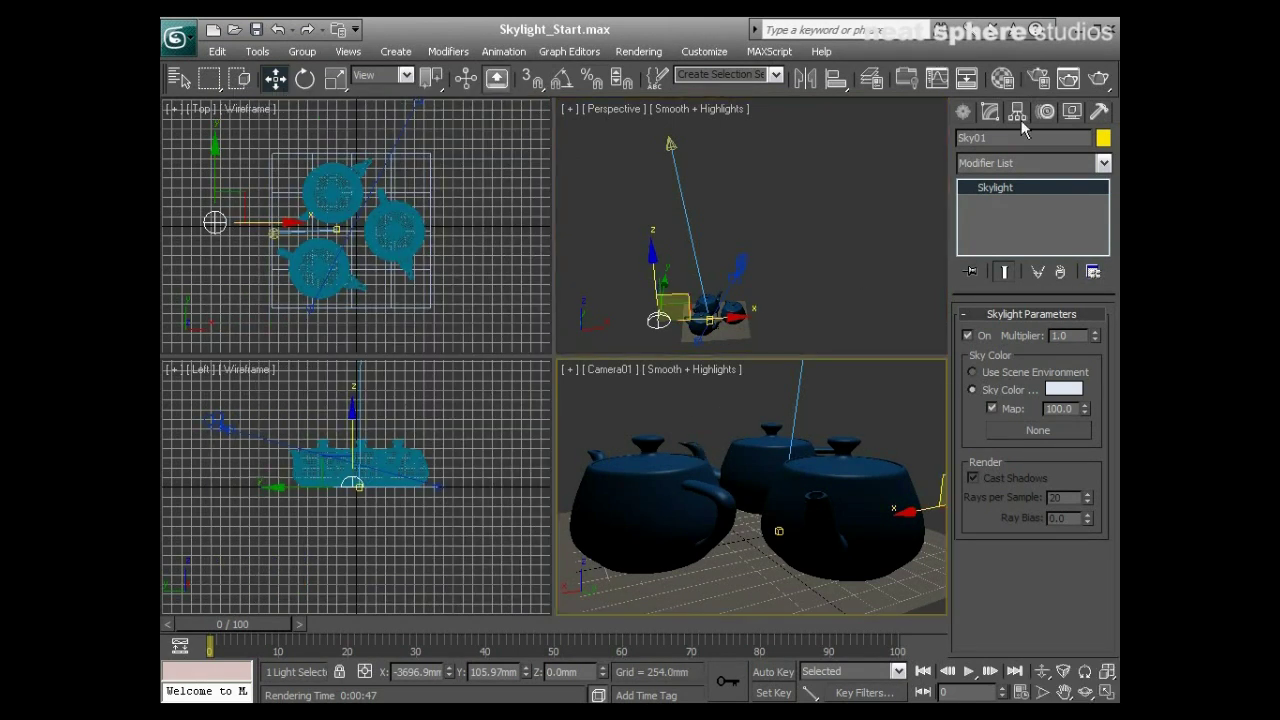
pyautogui.click(1070, 79)
pyautogui.moveTo(776, 100); pyautogui.dragTo(707, 102)
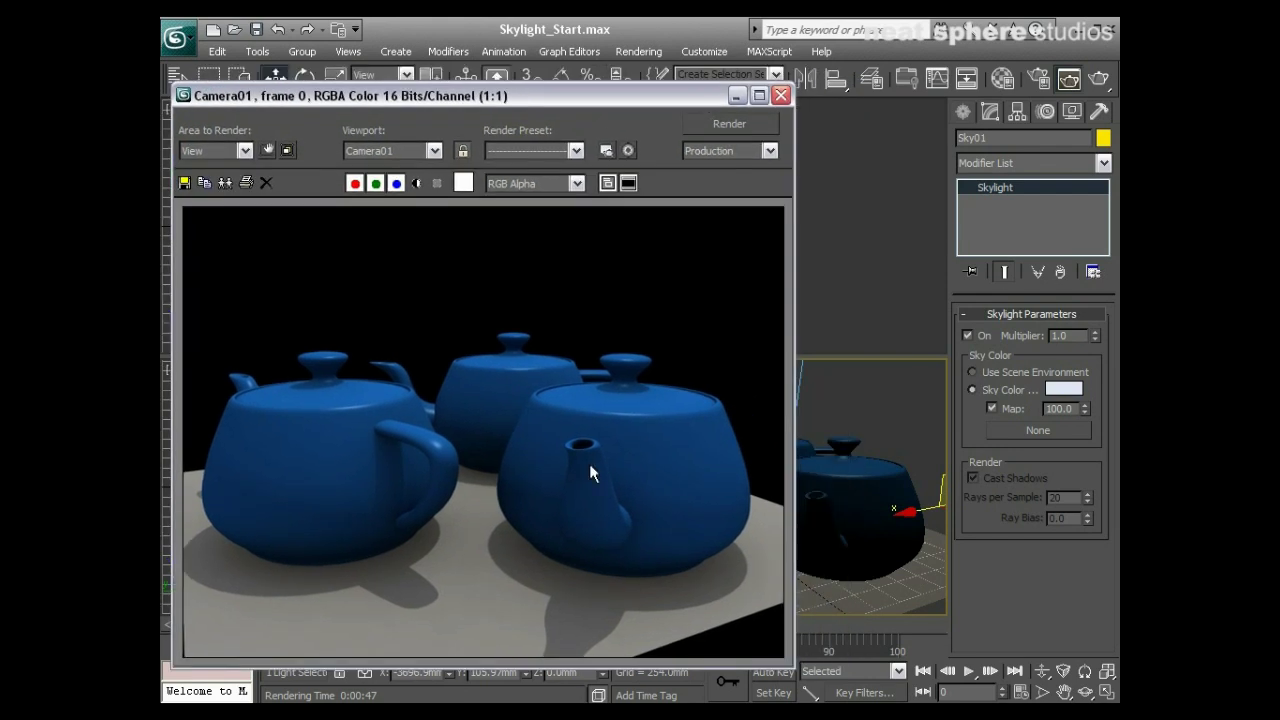